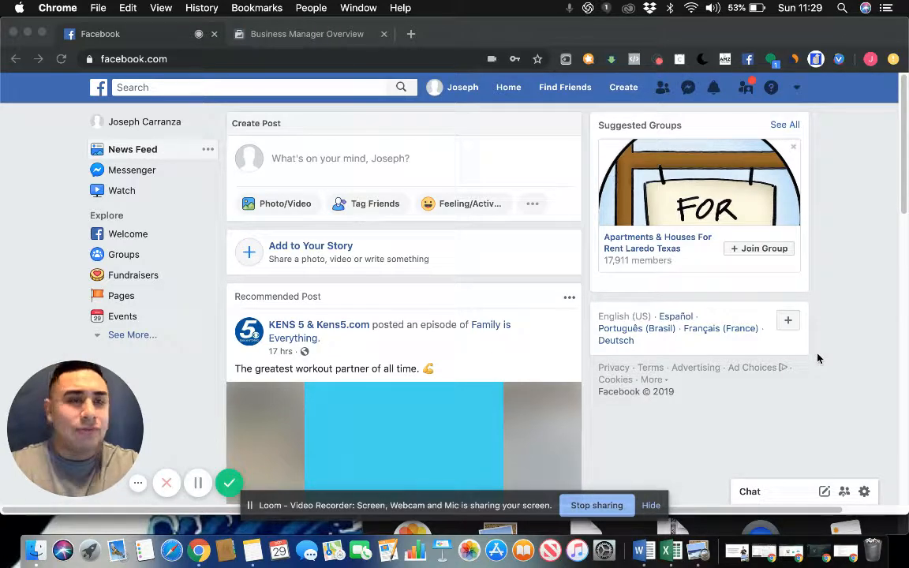
{"action": "scroll", "coordinate": [818, 359], "scroll_direction": "down", "scroll_amount": 5}
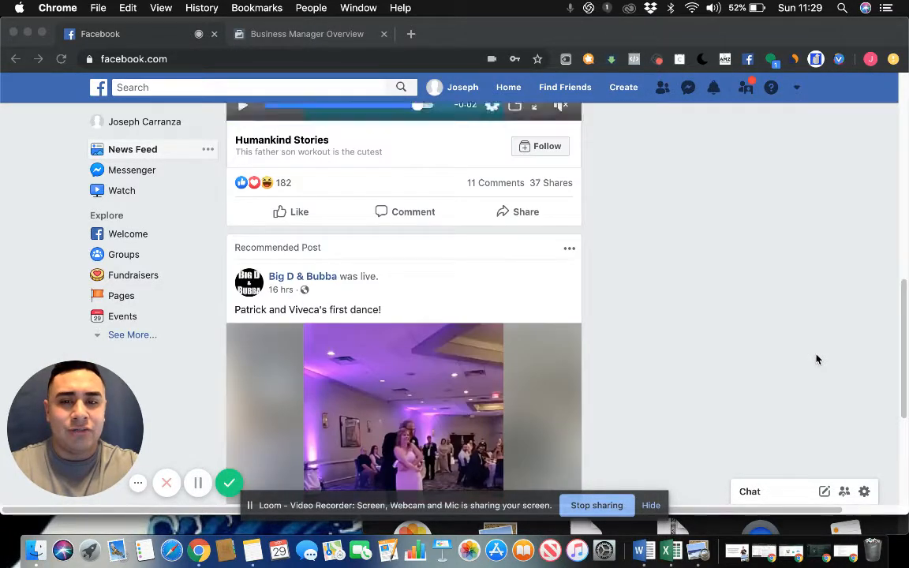
{"action": "scroll", "coordinate": [818, 359], "scroll_direction": "up", "scroll_amount": 6}
{"action": "scroll", "coordinate": [818, 359], "scroll_direction": "down", "scroll_amount": 6}
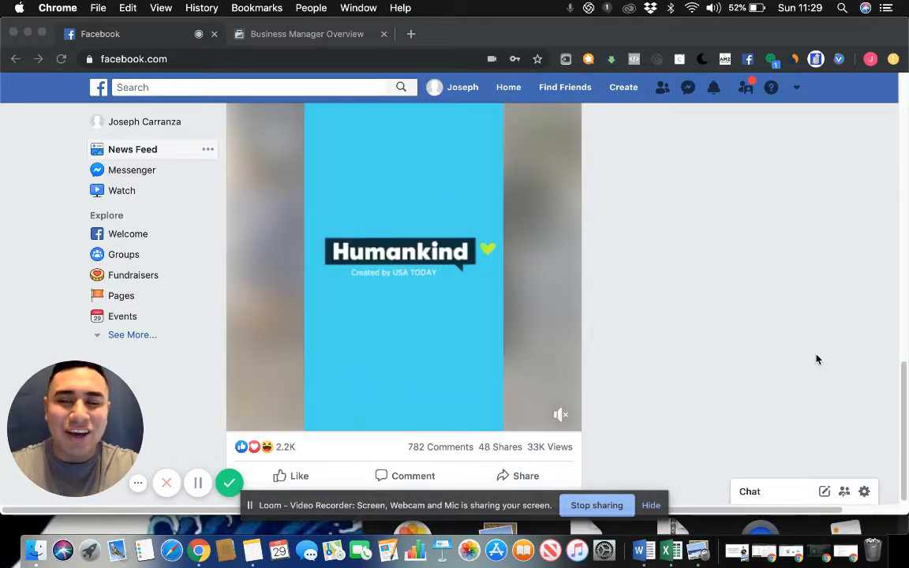
{"action": "scroll", "coordinate": [816, 359], "scroll_direction": "up", "scroll_amount": 6}
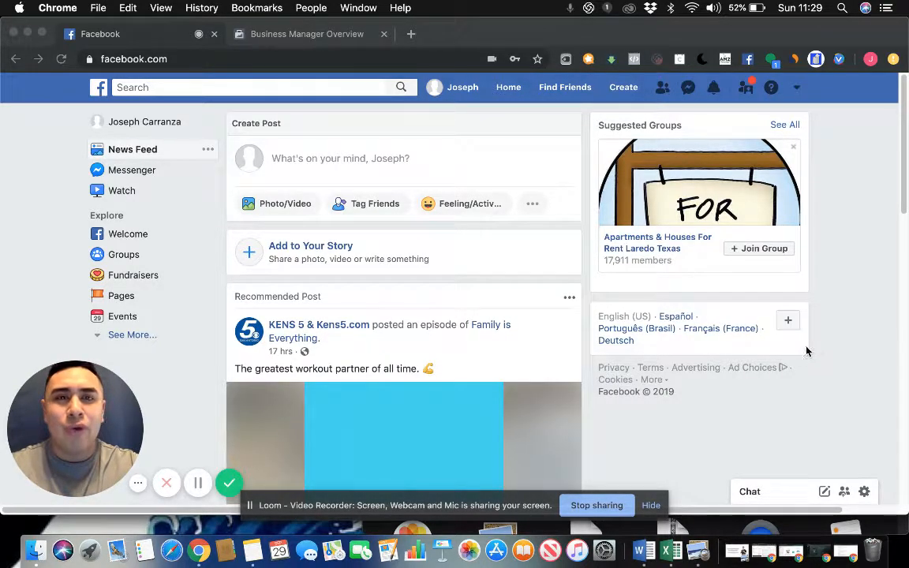
Start creating a new Facebook Page in the Business or Brand category.
{"action": "left_click", "coordinate": [601, 101]}
{"action": "left_click", "coordinate": [616, 91]}
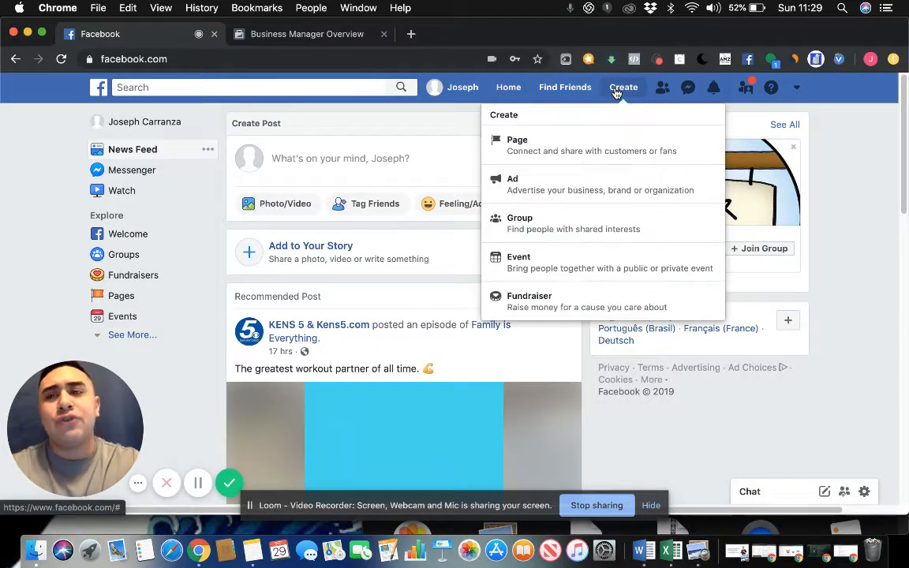
{"action": "left_click", "coordinate": [544, 156]}
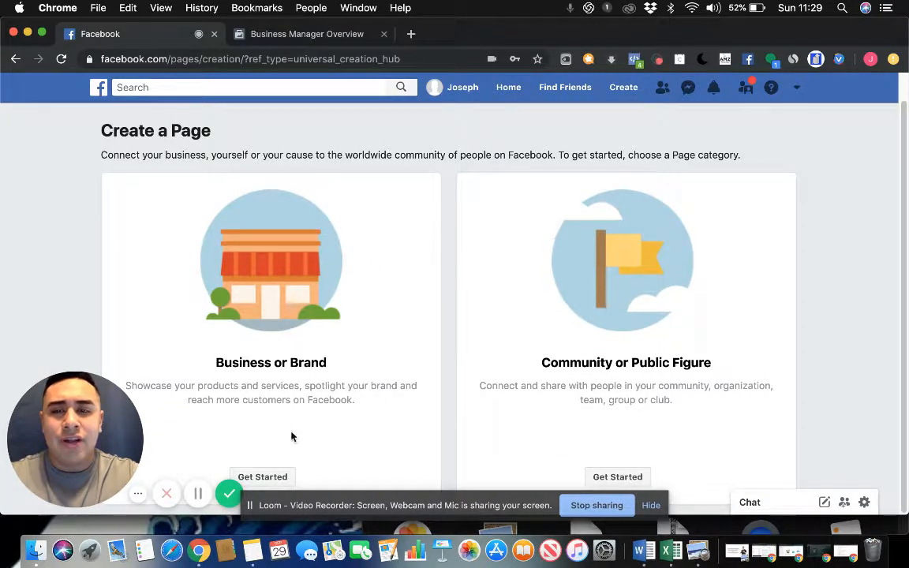
{"action": "left_click", "coordinate": [268, 478]}
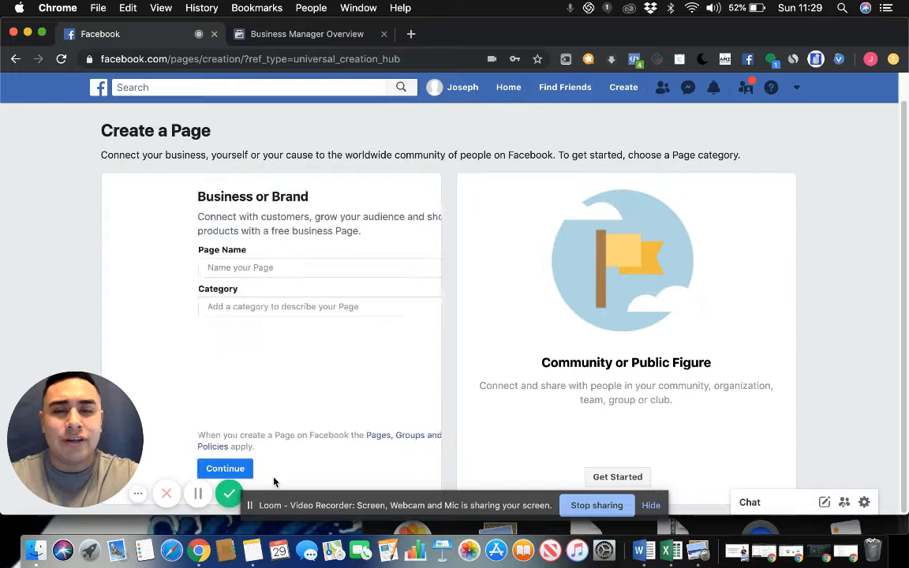
Name the Page Joseph BBQ, set its category to Food & Beverage, and continue with the Page setup.
{"action": "left_click", "coordinate": [241, 267]}
{"action": "type", "text": "Joseph"}
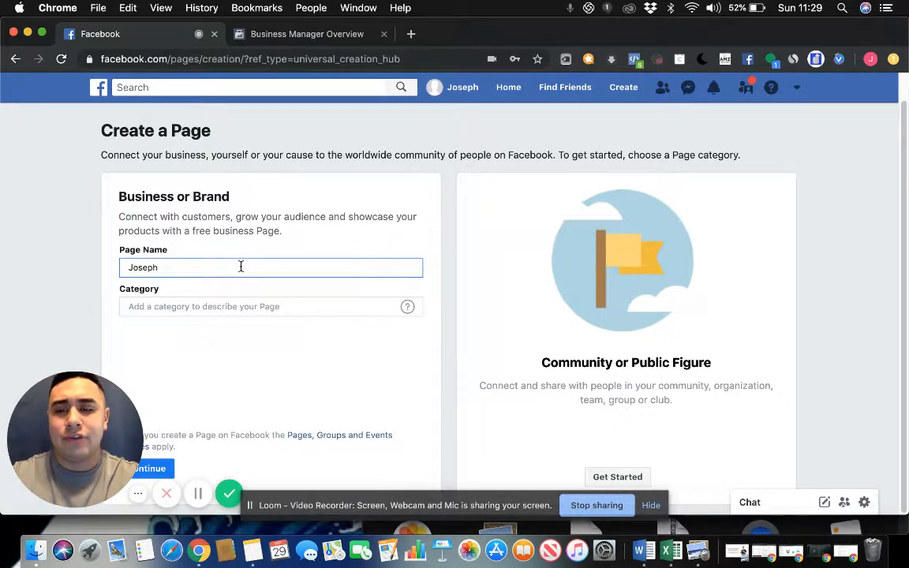
{"action": "type", "text": " BBQ"}
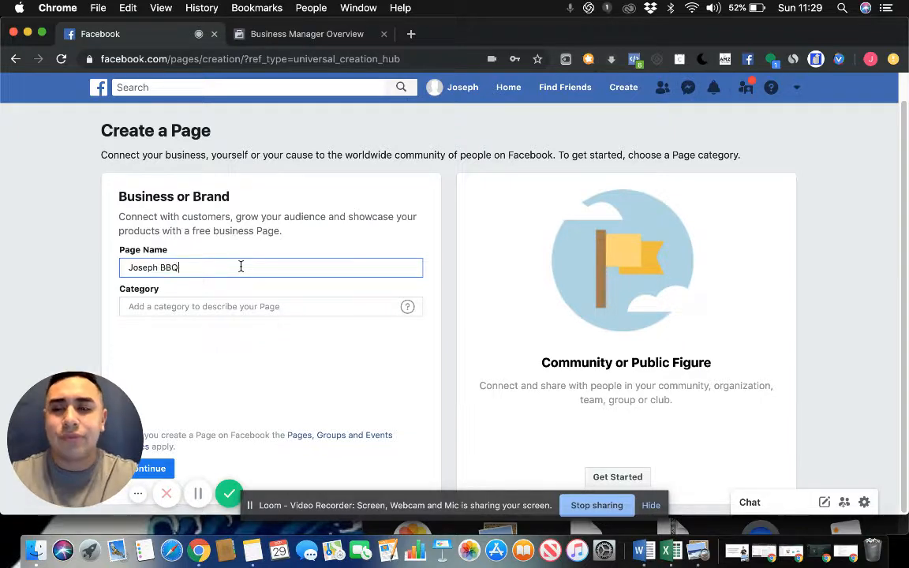
{"action": "left_click", "coordinate": [263, 307]}
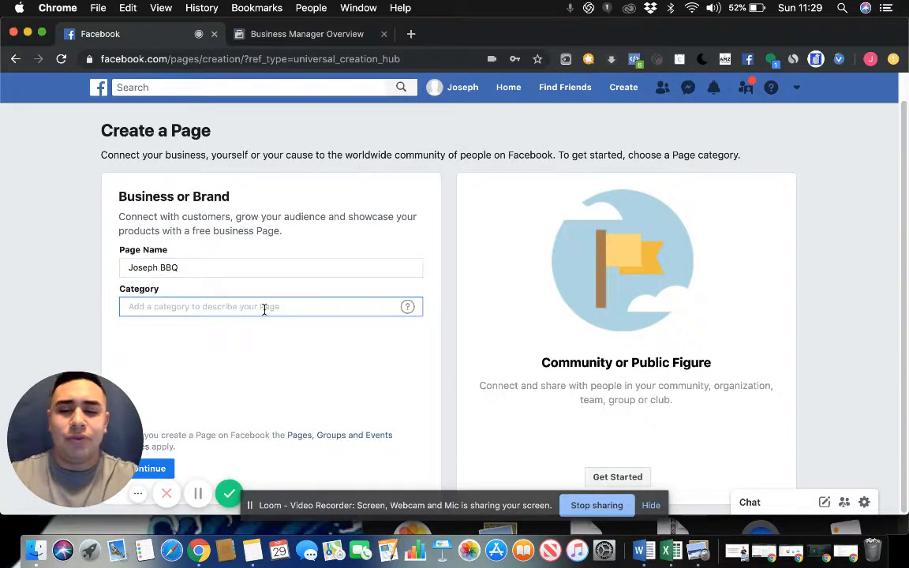
{"action": "type", "text": "FOOD"}
{"action": "left_click", "coordinate": [233, 336]}
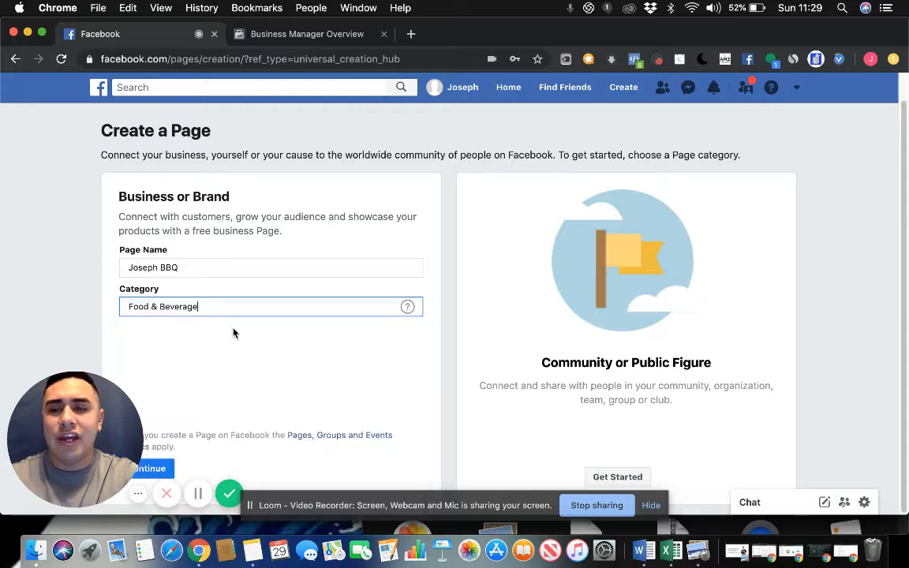
{"action": "left_click", "coordinate": [158, 468]}
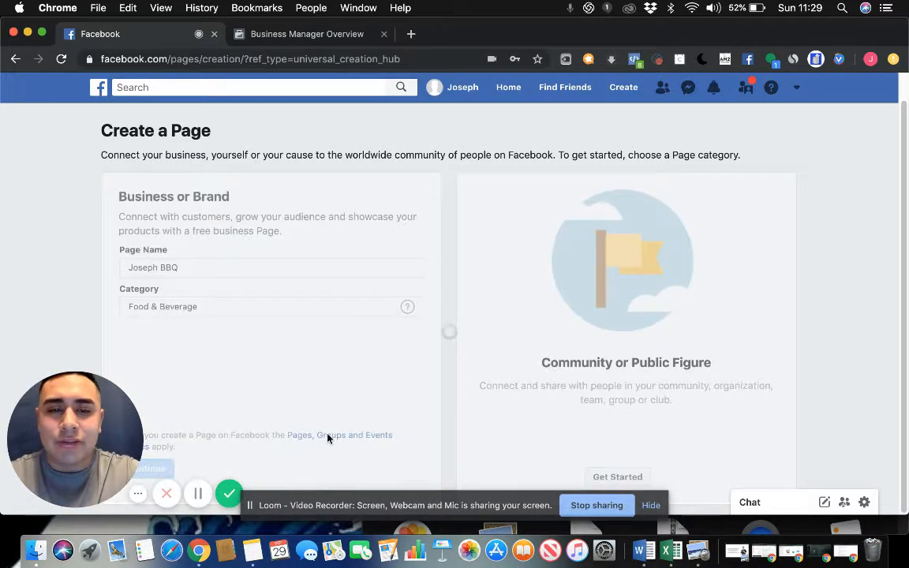
Hide the screen-sharing notice and skip adding a profile picture to the new Page.
{"action": "left_click", "coordinate": [651, 506]}
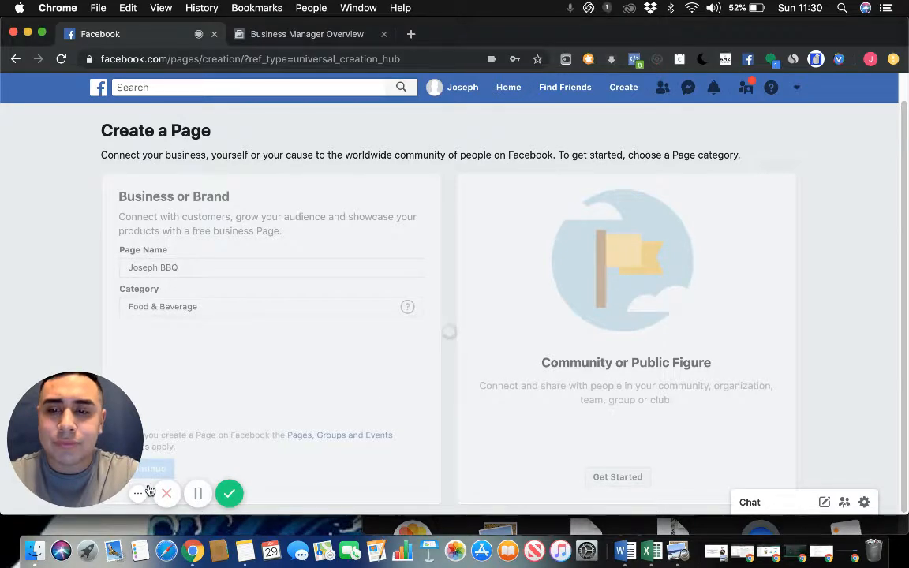
{"action": "left_click", "coordinate": [141, 494]}
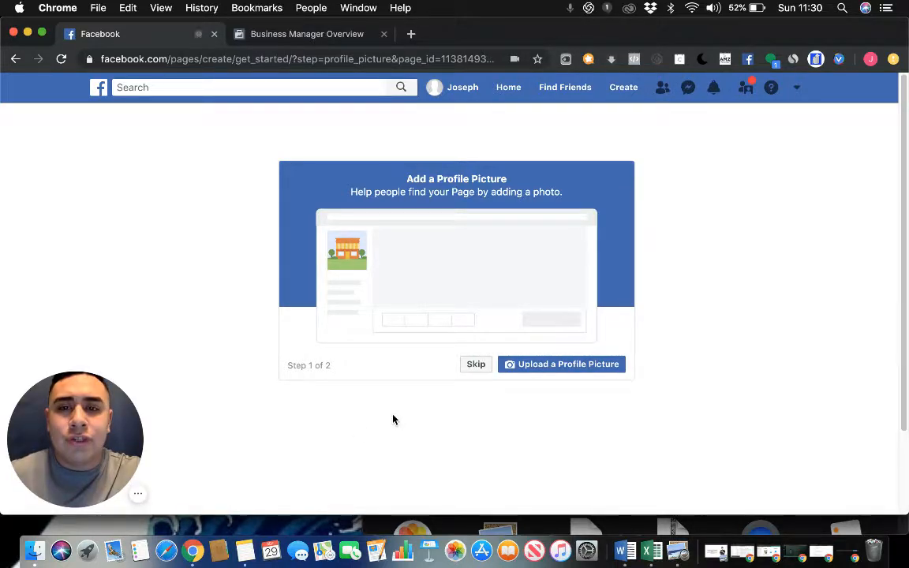
{"action": "left_click", "coordinate": [477, 365]}
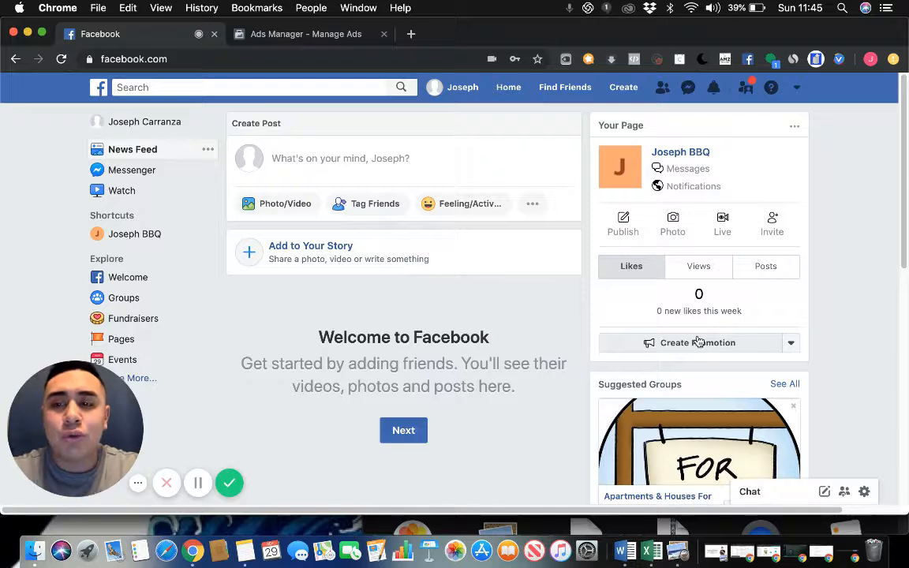
Open Ads Manager from the Joseph BBQ Page's promotion options and close the older Ads Manager tab.
{"action": "left_click", "coordinate": [792, 346]}
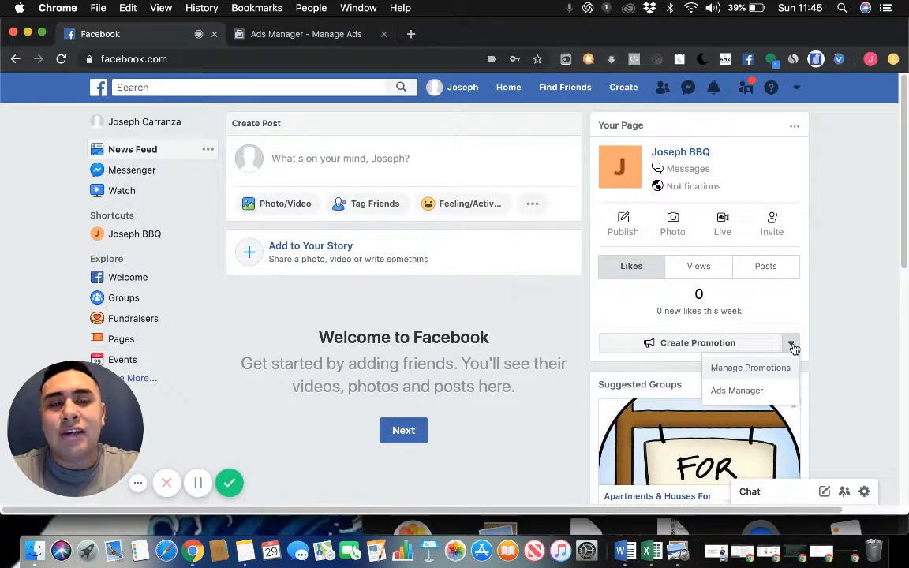
{"action": "left_click", "coordinate": [737, 391]}
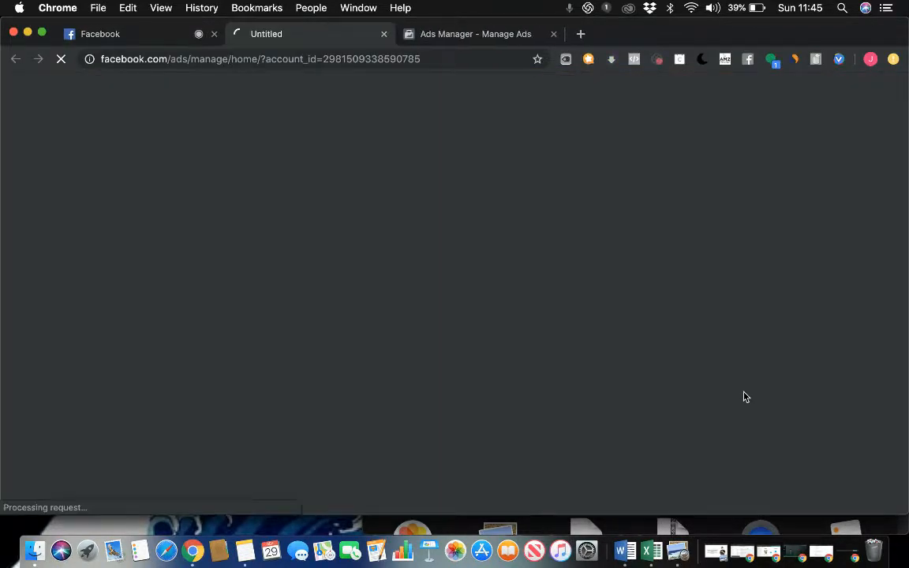
{"action": "left_click", "coordinate": [554, 35]}
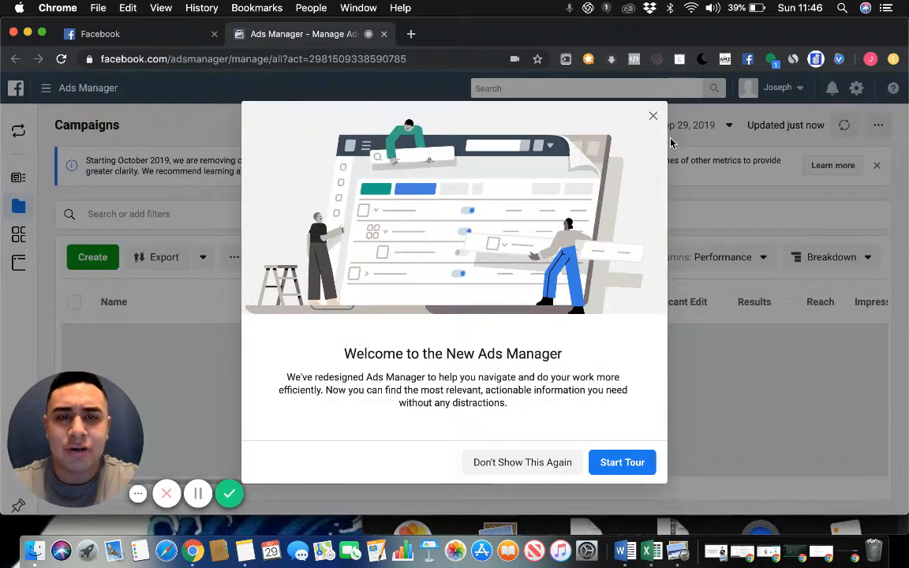
Dismiss the Ads Manager welcome message and start a new ad campaign using Guided Creation.
{"action": "left_click", "coordinate": [655, 117]}
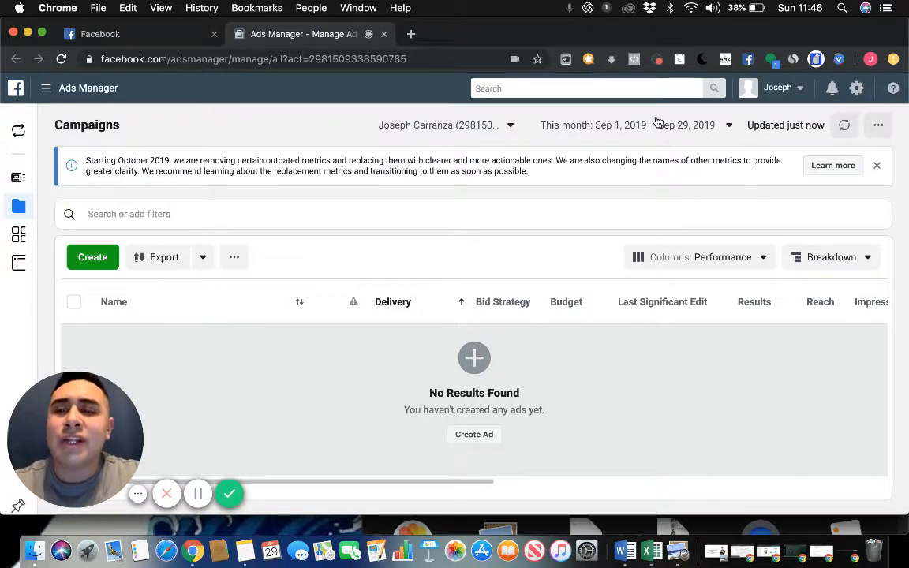
{"action": "left_click", "coordinate": [479, 436]}
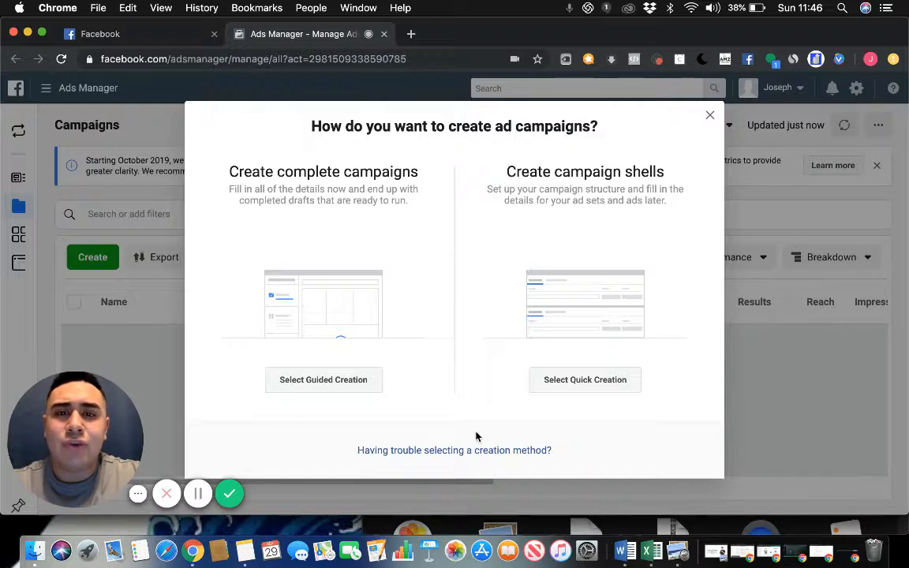
{"action": "left_click", "coordinate": [331, 382]}
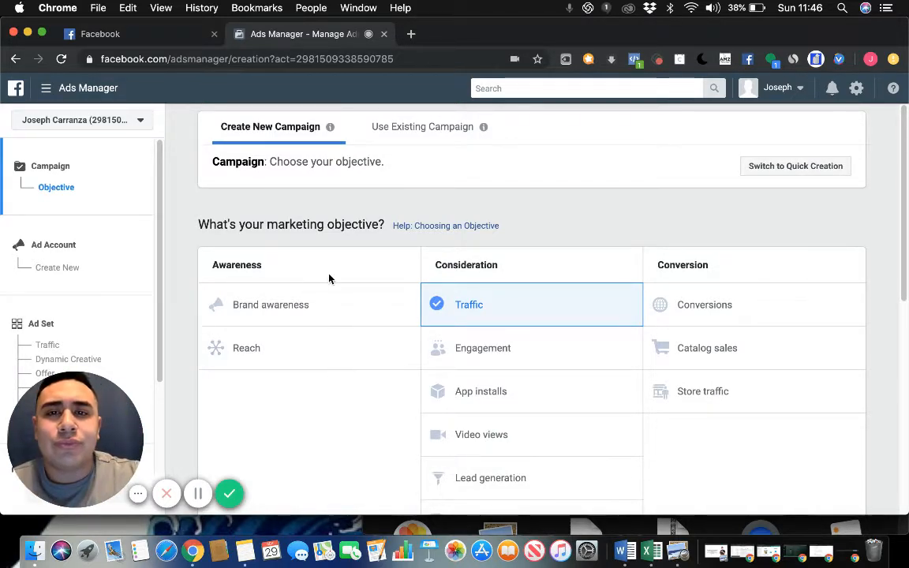
Examine the marketing objectives under Awareness, Consideration and Conversion, including Brand awareness, Reach, Traffic, Engagement, Video views and Lead generation.
{"action": "scroll", "coordinate": [336, 324], "scroll_direction": "down", "scroll_amount": 1}
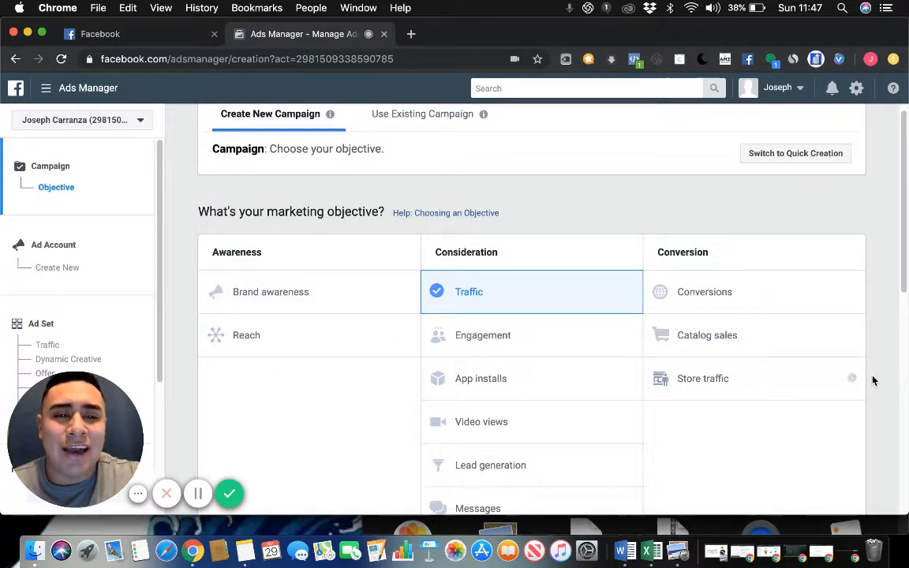
{"action": "scroll", "coordinate": [873, 381], "scroll_direction": "down", "scroll_amount": 1}
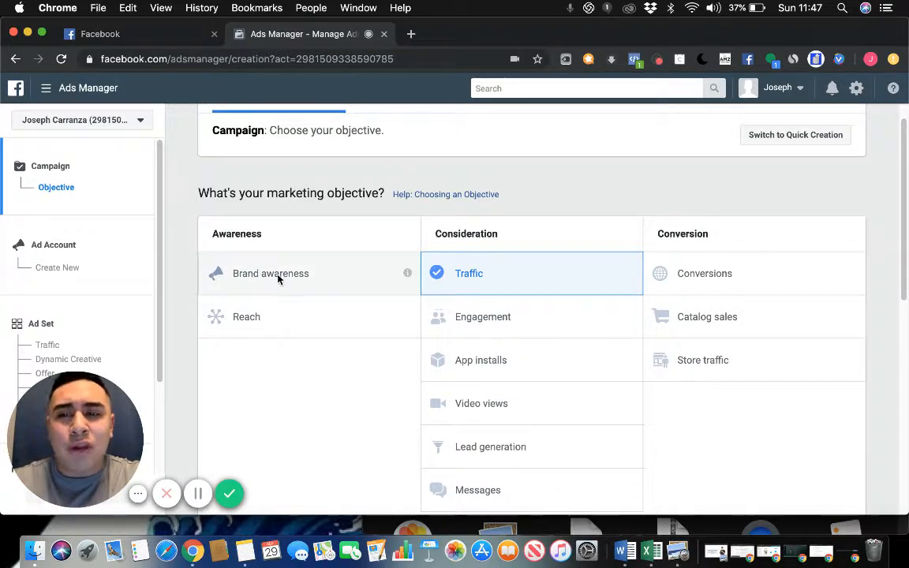
{"action": "mouse_move", "coordinate": [407, 275]}
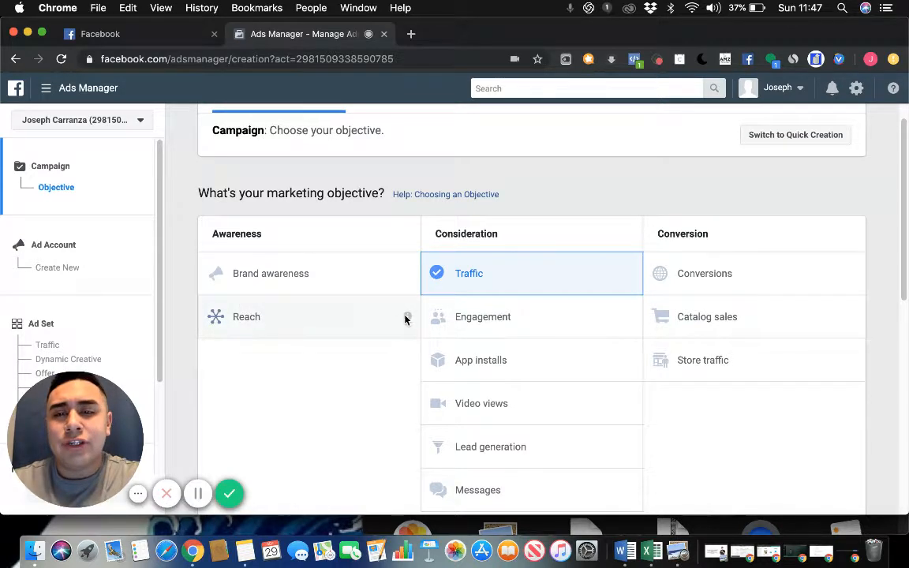
{"action": "mouse_move", "coordinate": [407, 318]}
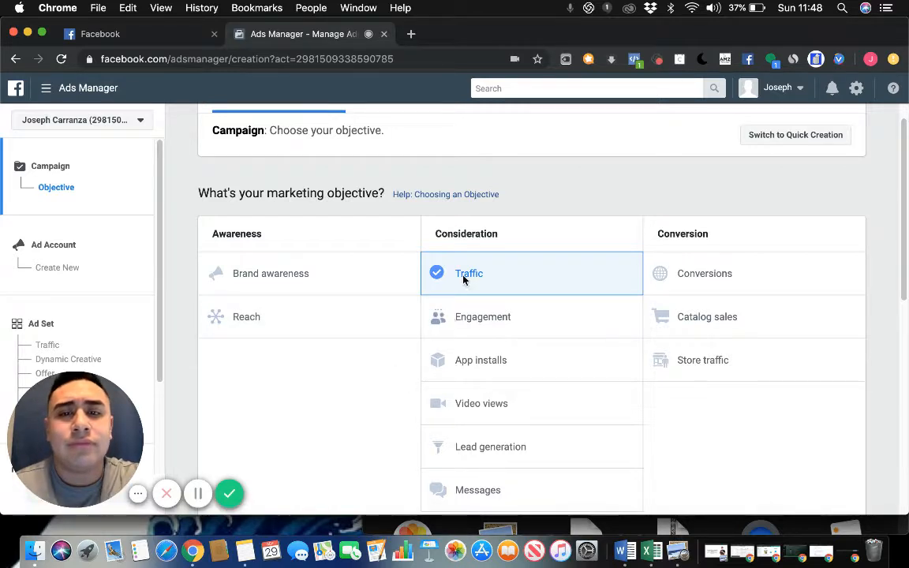
{"action": "mouse_move", "coordinate": [630, 274]}
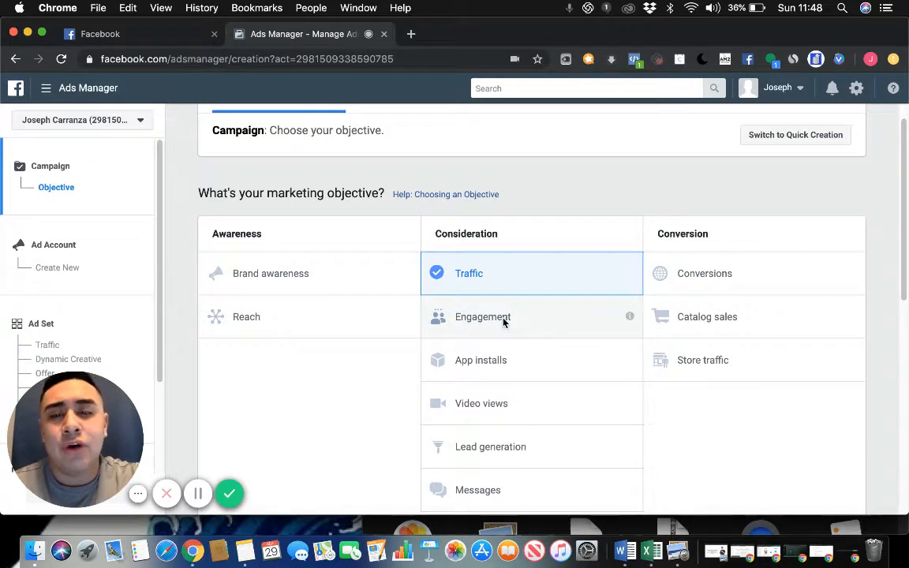
{"action": "mouse_move", "coordinate": [630, 319]}
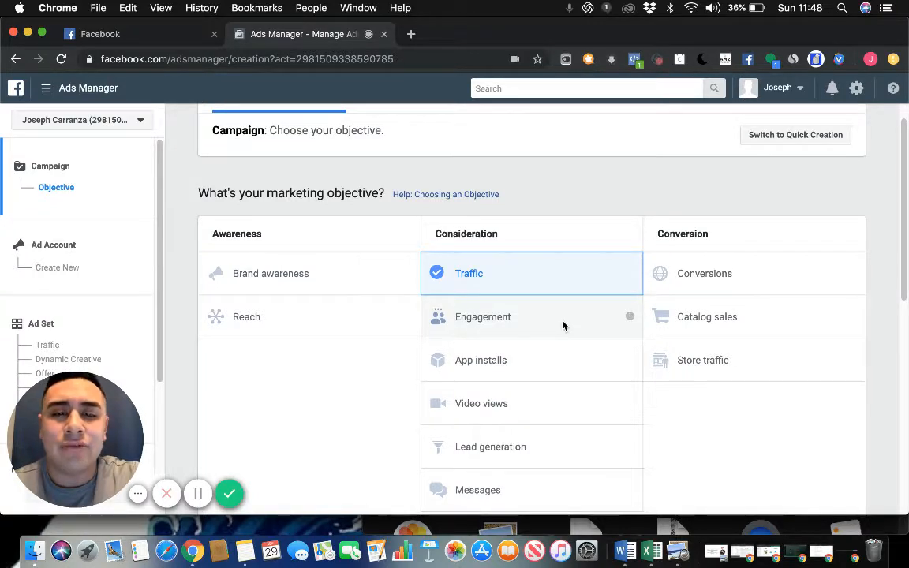
{"action": "scroll", "coordinate": [563, 325], "scroll_direction": "down", "scroll_amount": 1}
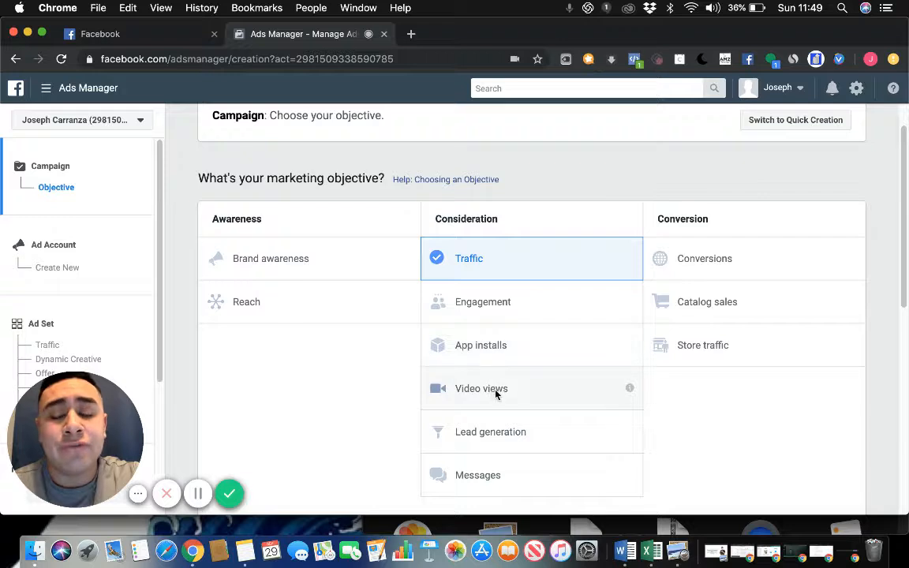
{"action": "mouse_move", "coordinate": [630, 391]}
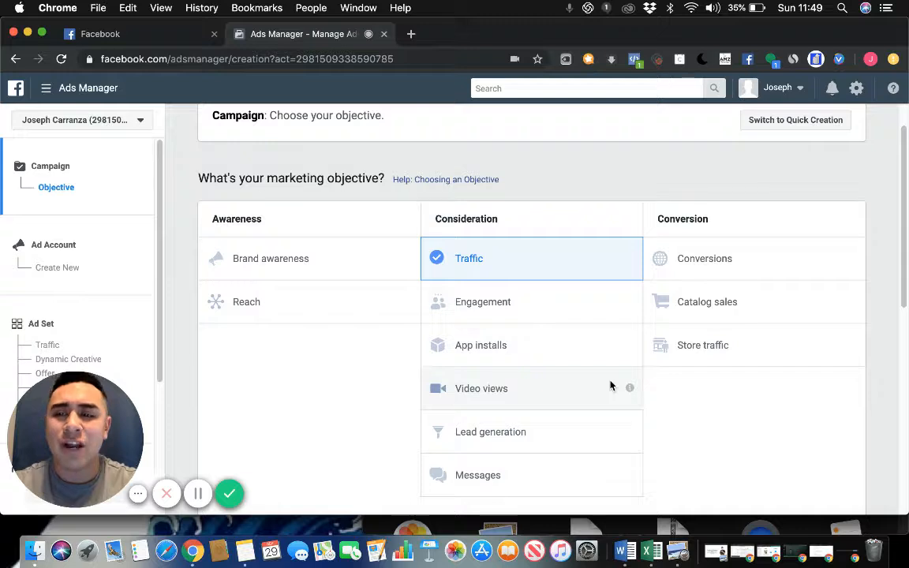
{"action": "scroll", "coordinate": [611, 384], "scroll_direction": "down", "scroll_amount": 1}
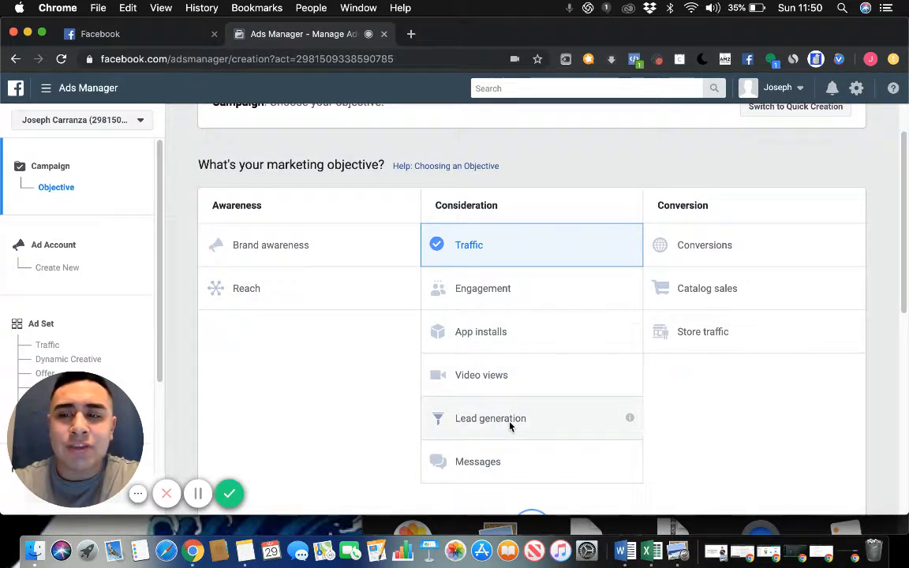
{"action": "mouse_move", "coordinate": [632, 419]}
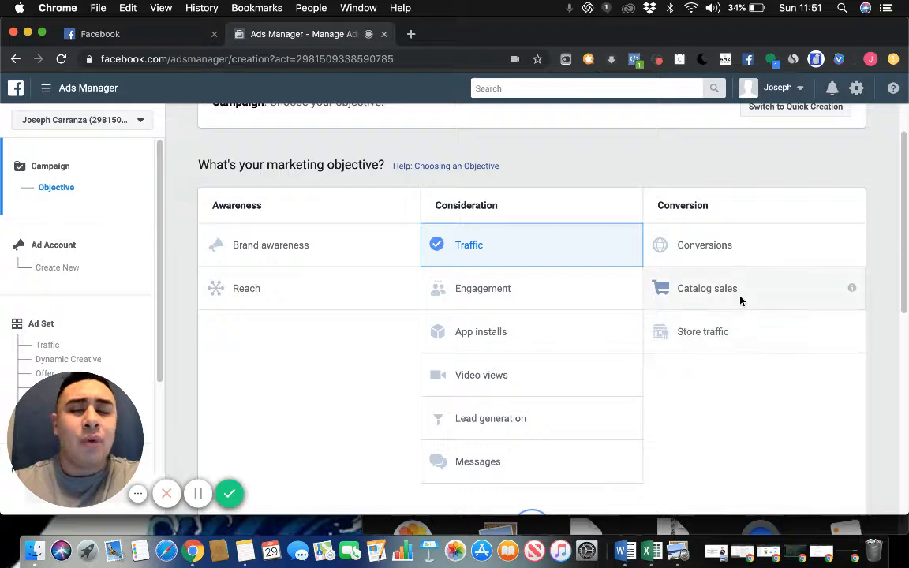
{"action": "scroll", "coordinate": [745, 345], "scroll_direction": "down", "scroll_amount": 4}
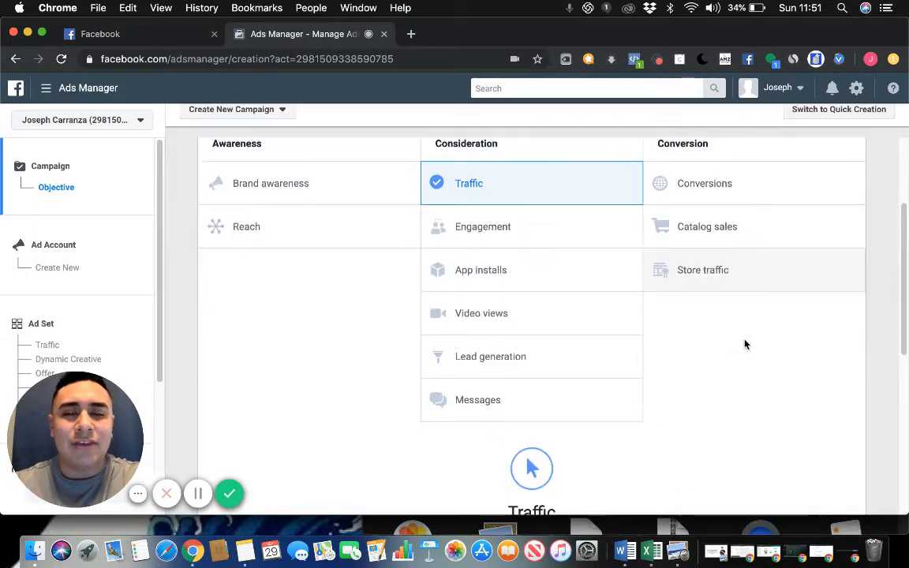
{"action": "scroll", "coordinate": [745, 344], "scroll_direction": "up", "scroll_amount": 2}
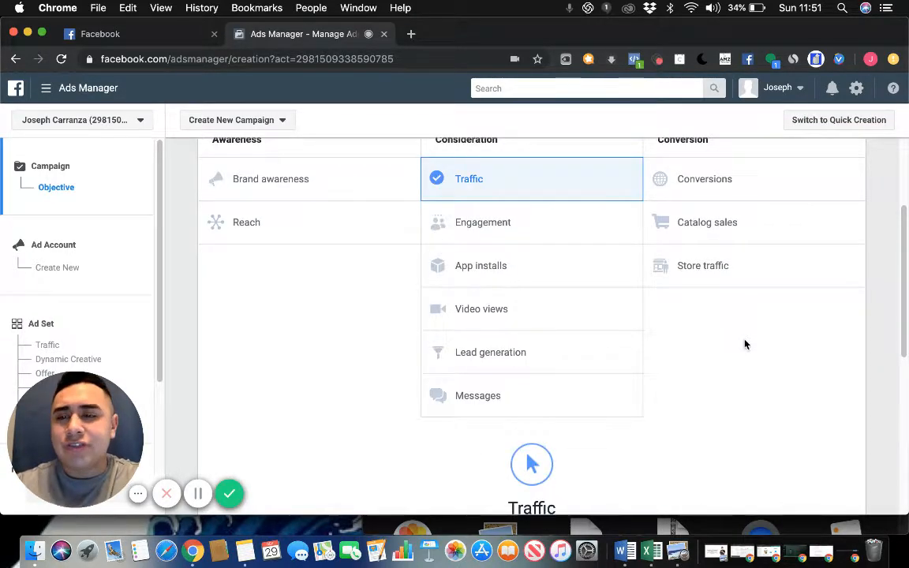
Choose Engagement as the campaign's marketing objective and review its engagement types.
{"action": "left_click", "coordinate": [501, 226]}
{"action": "scroll", "coordinate": [639, 285], "scroll_direction": "down", "scroll_amount": 3}
{"action": "scroll", "coordinate": [640, 285], "scroll_direction": "down", "scroll_amount": 3}
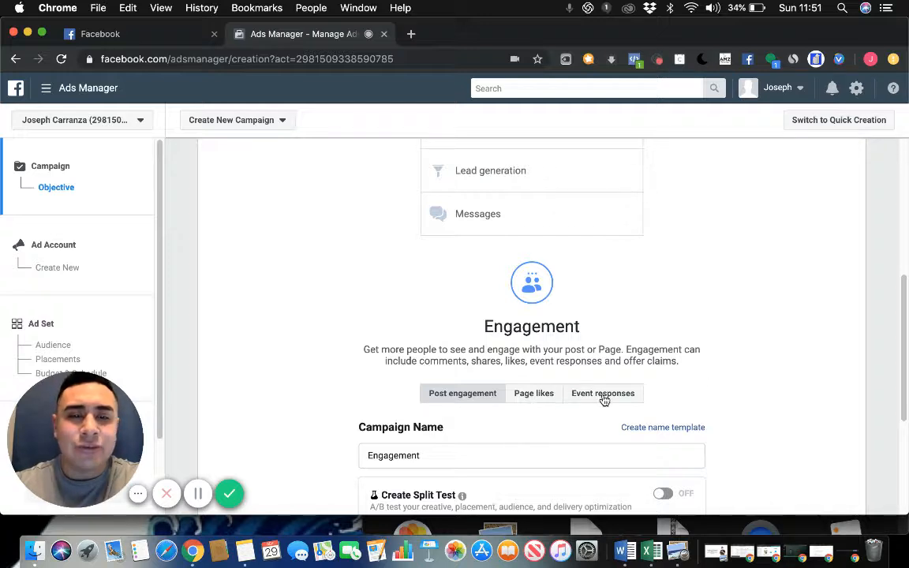
{"action": "scroll", "coordinate": [736, 367], "scroll_direction": "down", "scroll_amount": 3}
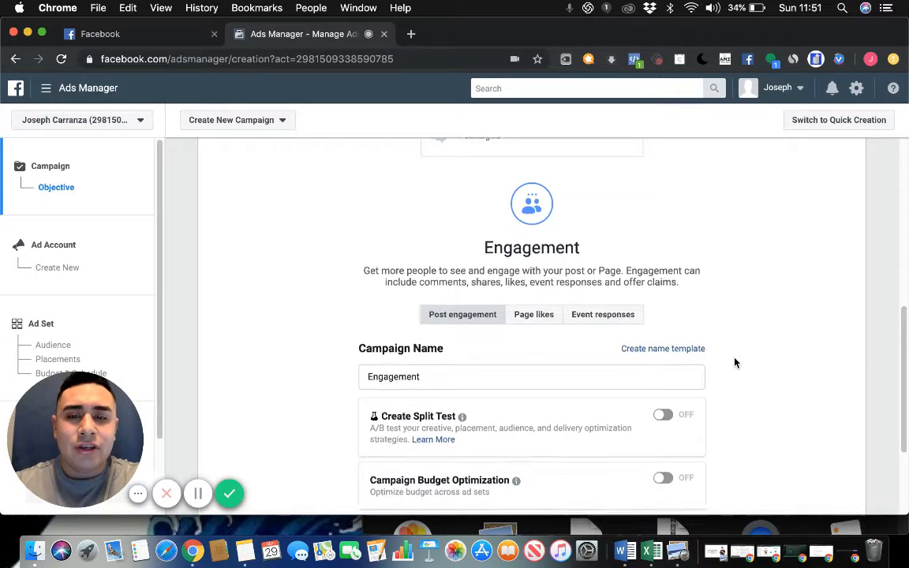
Replace the default campaign name with October's Lunch Special.
{"action": "scroll", "coordinate": [736, 363], "scroll_direction": "down", "scroll_amount": 1}
{"action": "double_click", "coordinate": [518, 345]}
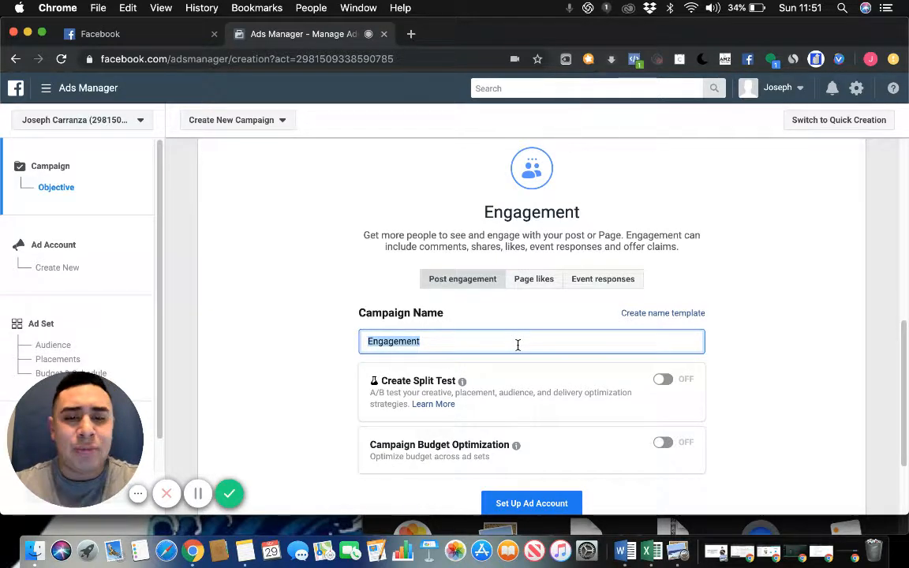
{"action": "key", "text": "BackSpace"}
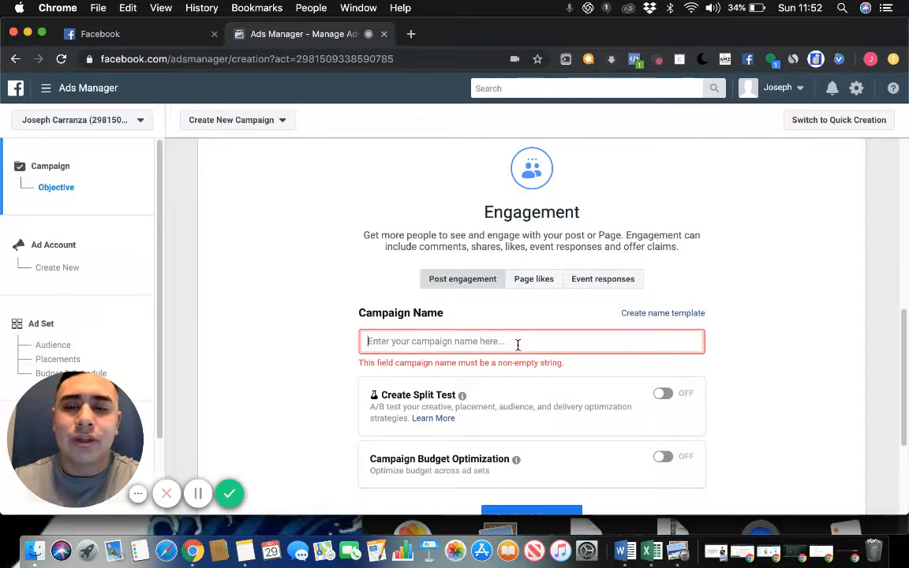
{"action": "type", "text": "October's"}
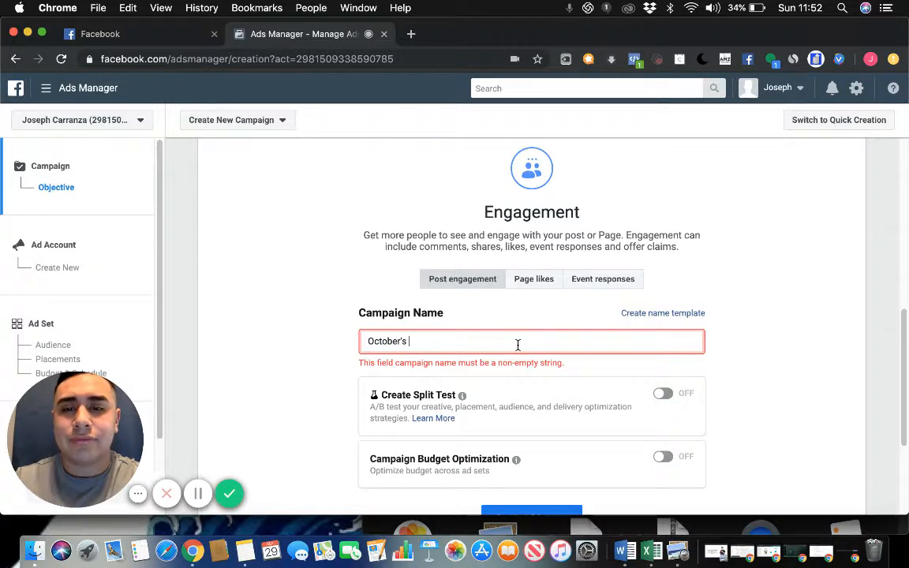
{"action": "type", "text": " L"}
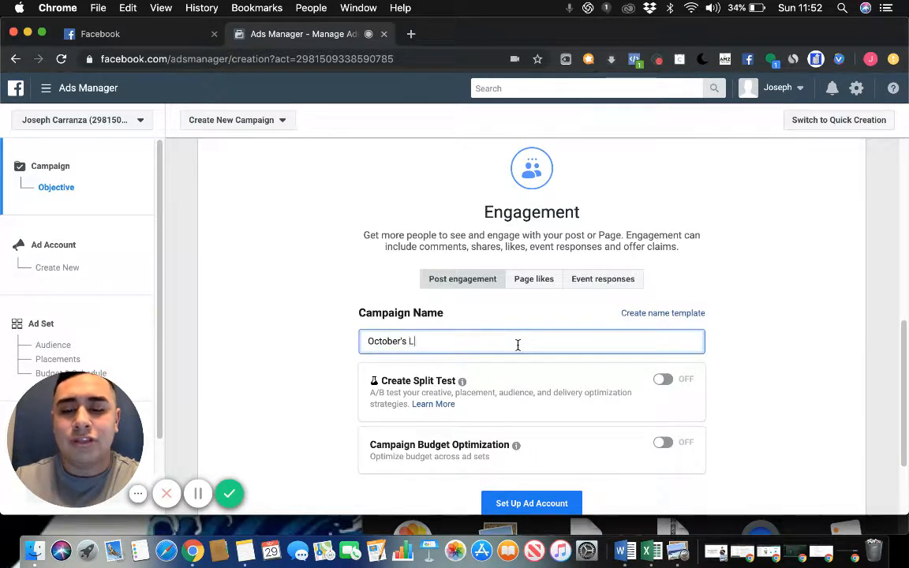
{"action": "type", "text": "unch Special"}
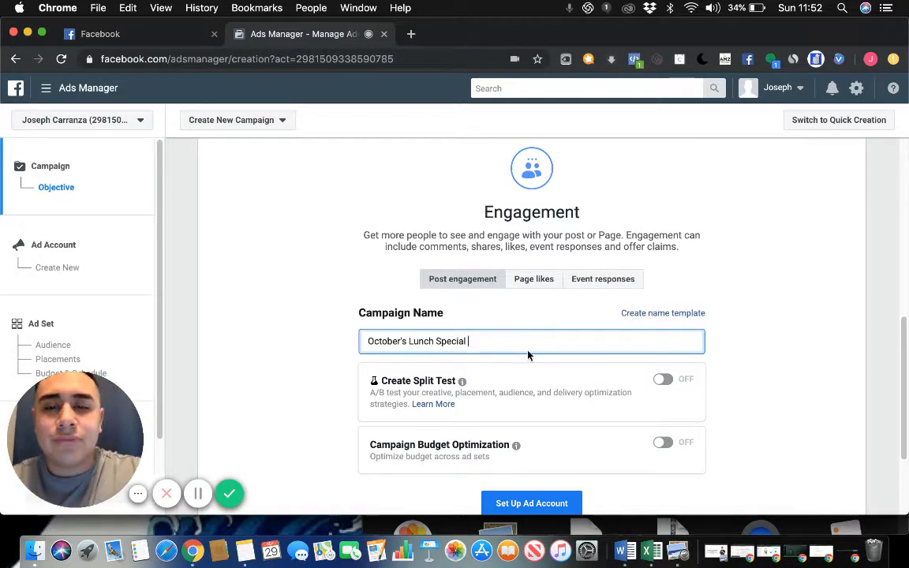
Try turning on Create Split Test, switch it off again, and read the explanations of split testing and Campaign Budget Optimization.
{"action": "scroll", "coordinate": [536, 361], "scroll_direction": "down", "scroll_amount": 1}
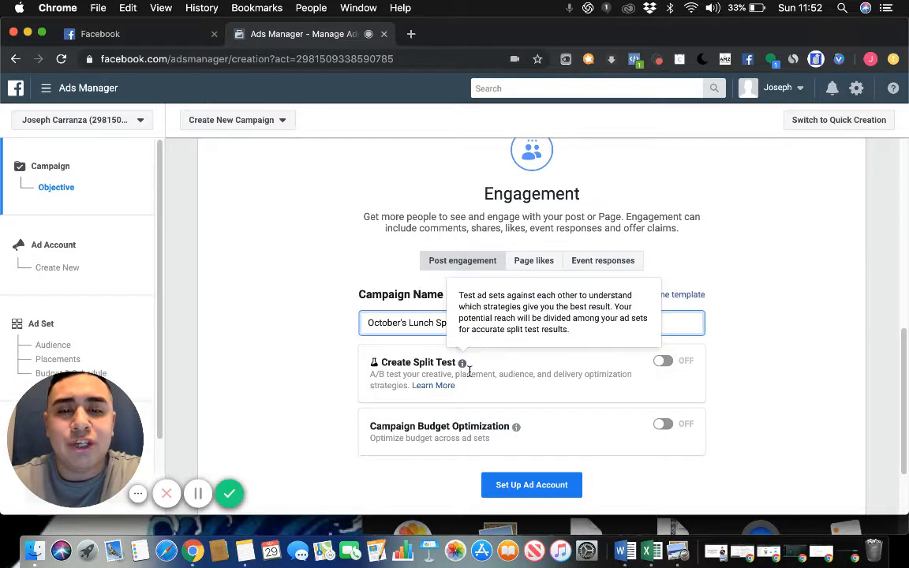
{"action": "left_click", "coordinate": [662, 362]}
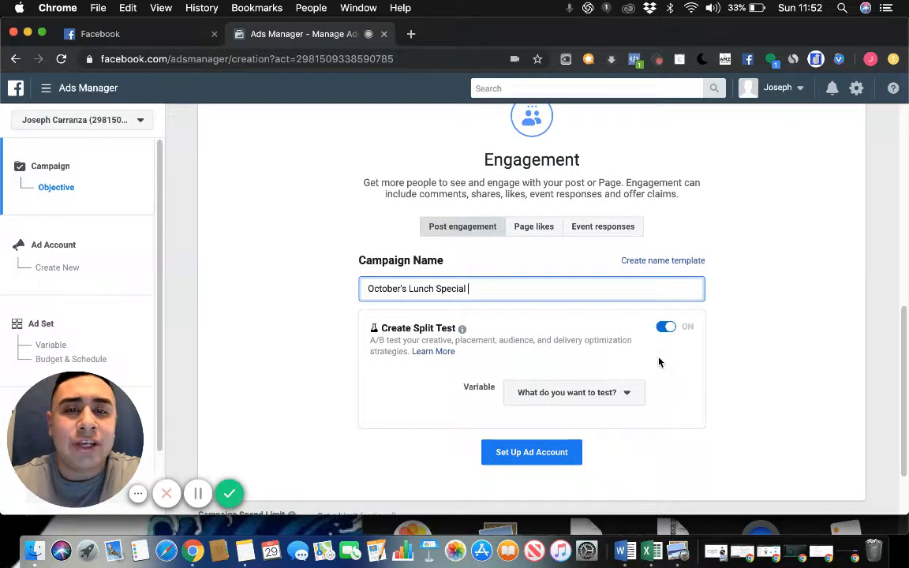
{"action": "scroll", "coordinate": [660, 362], "scroll_direction": "up", "scroll_amount": 2}
{"action": "scroll", "coordinate": [659, 362], "scroll_direction": "down", "scroll_amount": 3}
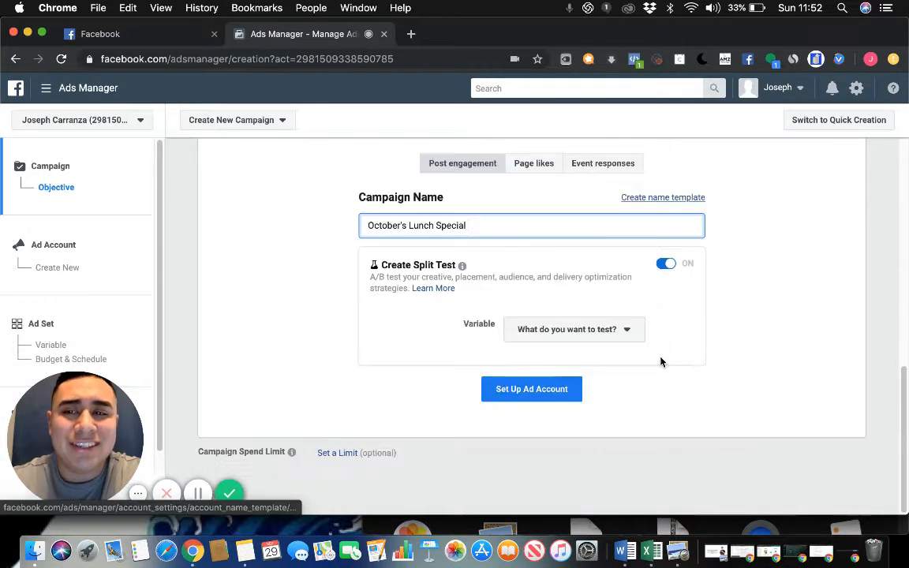
{"action": "left_click", "coordinate": [667, 265]}
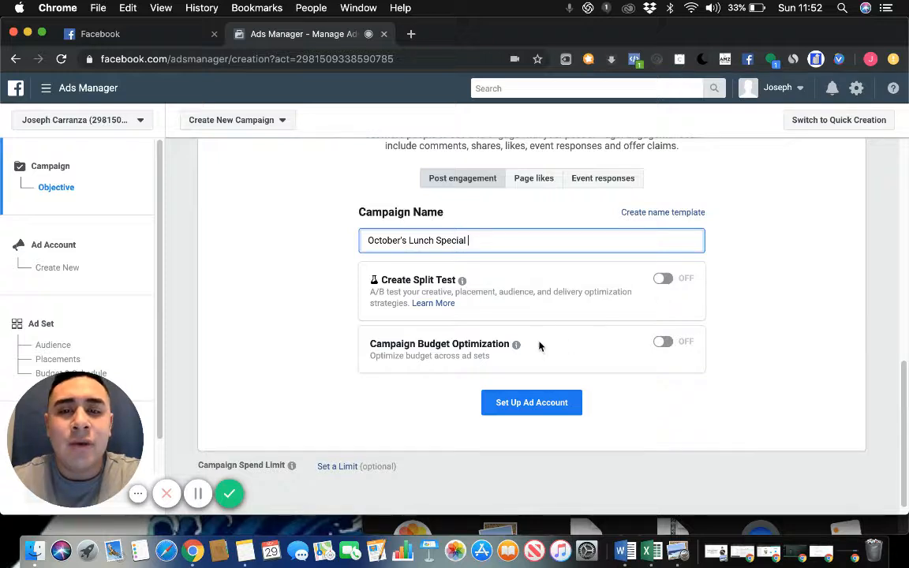
{"action": "mouse_move", "coordinate": [518, 345]}
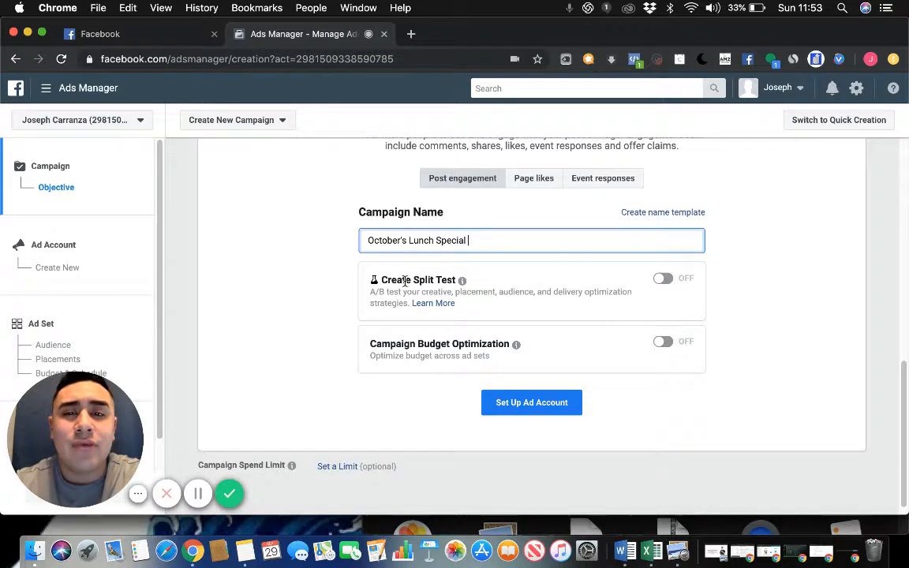
{"action": "mouse_move", "coordinate": [462, 283]}
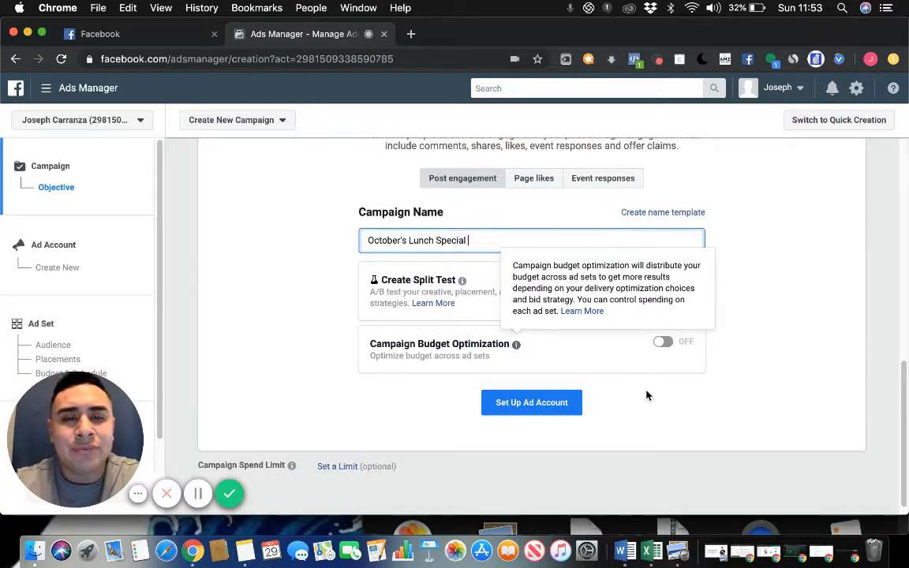
{"action": "left_click", "coordinate": [638, 292]}
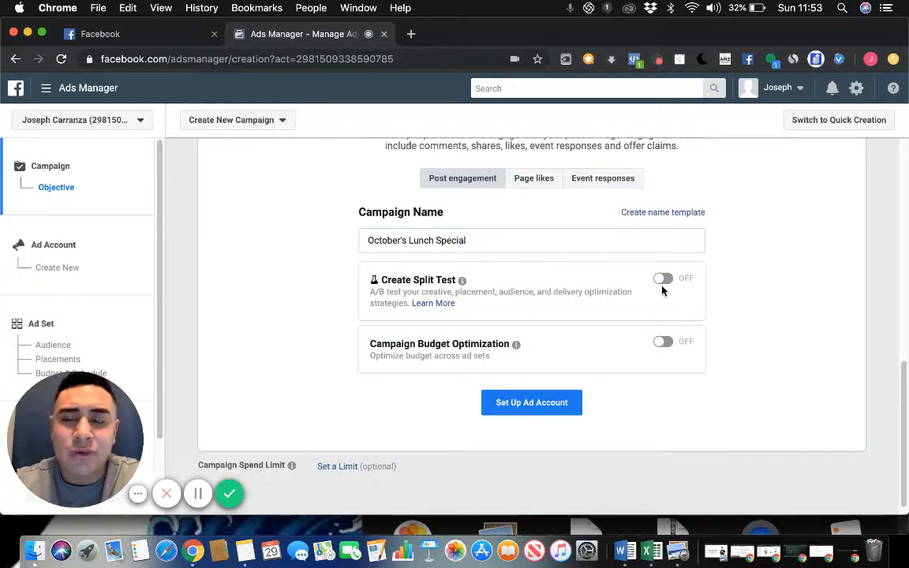
Set up the ad account with United States, US Dollars and America/Chicago, continue to the ad set and dismiss the lookalike audience tip.
{"action": "left_click", "coordinate": [562, 404]}
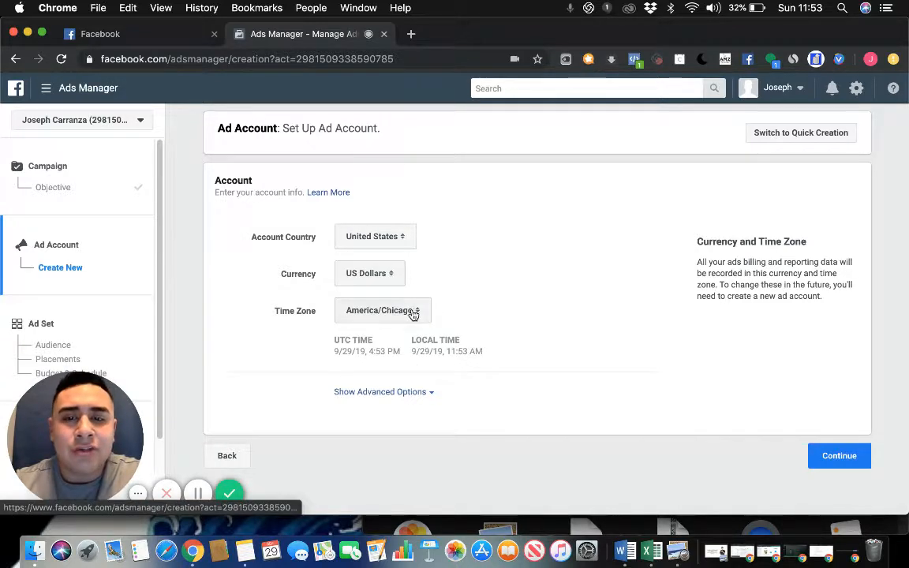
{"action": "left_click", "coordinate": [830, 455]}
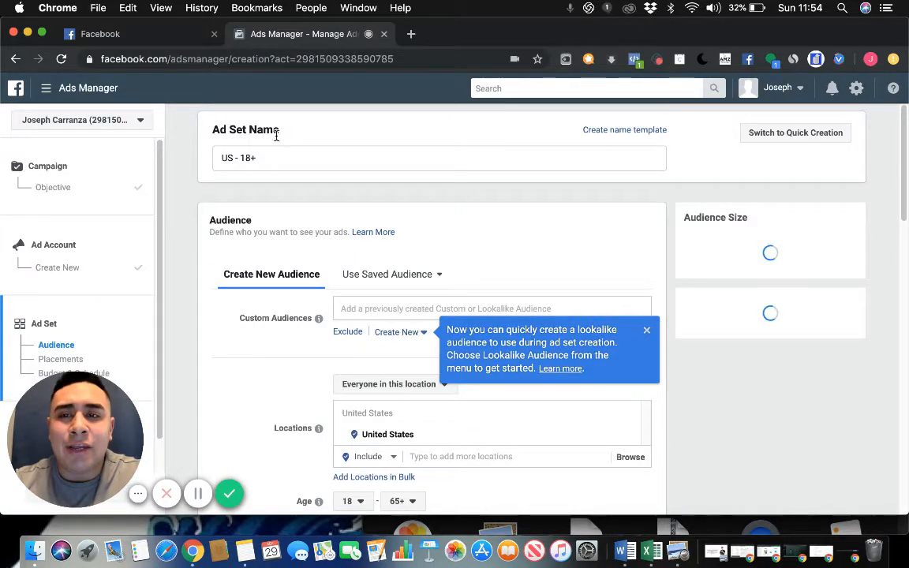
{"action": "type", "text": "+"}
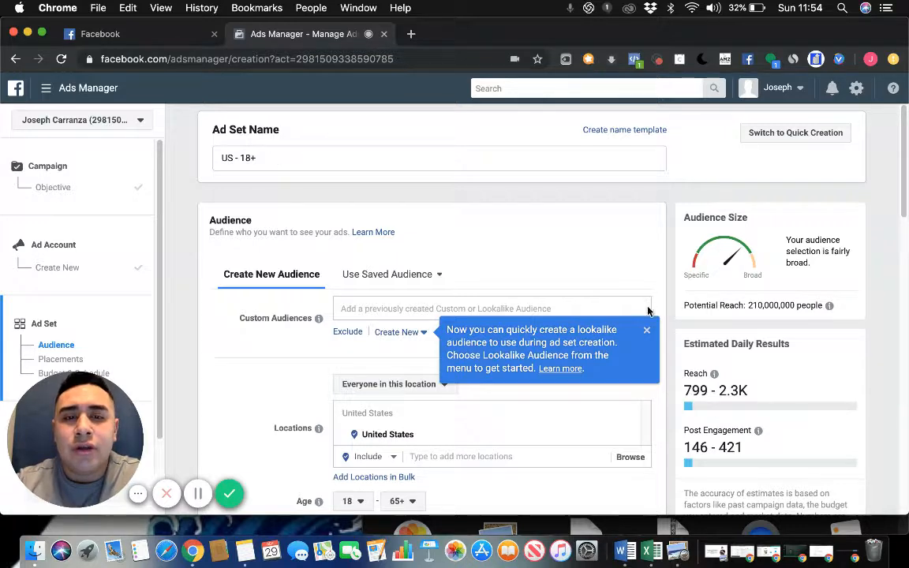
{"action": "left_click", "coordinate": [646, 330]}
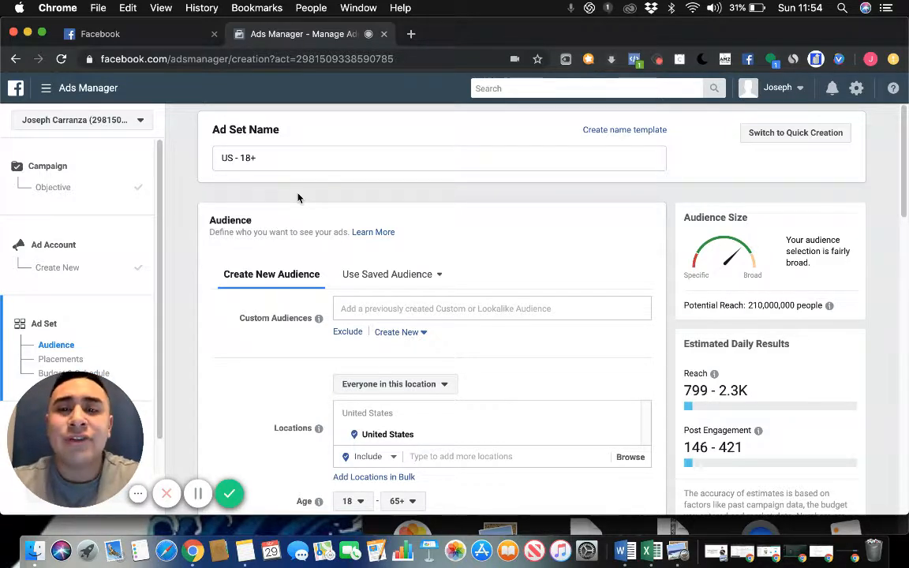
Review the ad set's audience, detailed targeting, delivery optimization and budget settings, including the Custom Audiences explanation.
{"action": "scroll", "coordinate": [525, 257], "scroll_direction": "down", "scroll_amount": 15}
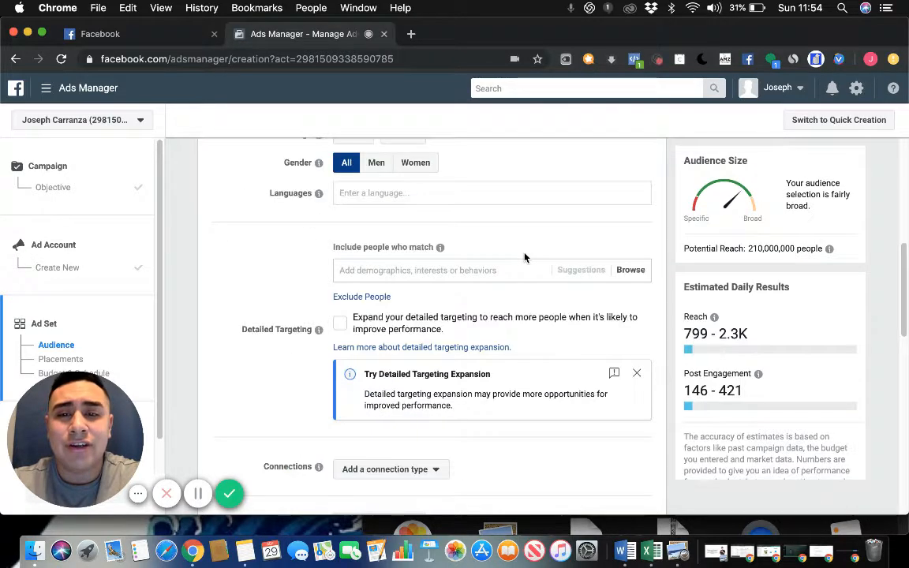
{"action": "scroll", "coordinate": [530, 263], "scroll_direction": "down", "scroll_amount": 3}
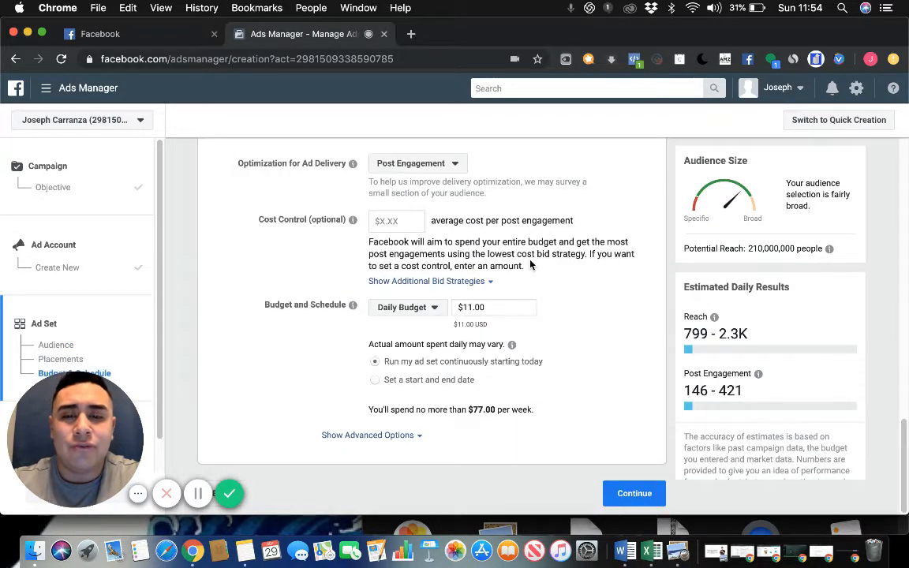
{"action": "scroll", "coordinate": [529, 263], "scroll_direction": "up", "scroll_amount": 20}
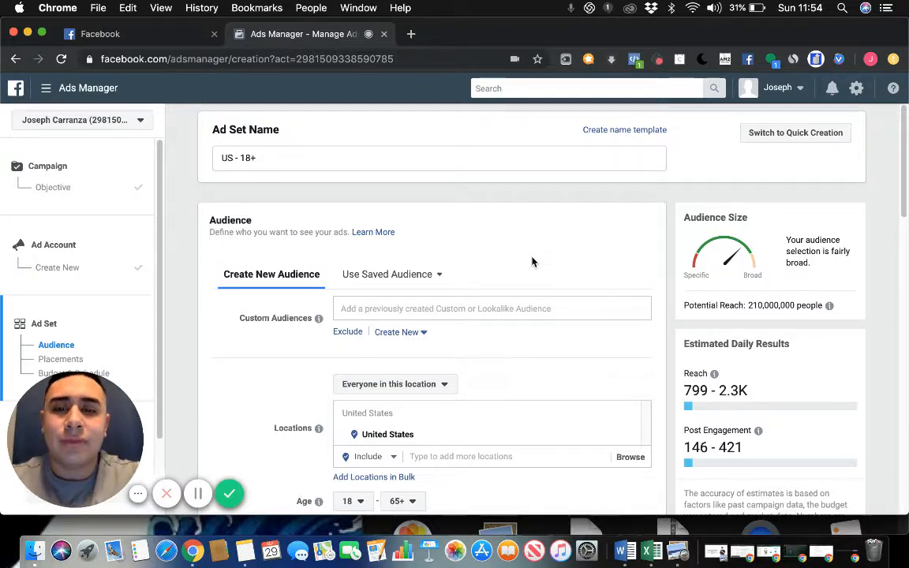
{"action": "scroll", "coordinate": [533, 262], "scroll_direction": "down", "scroll_amount": 4}
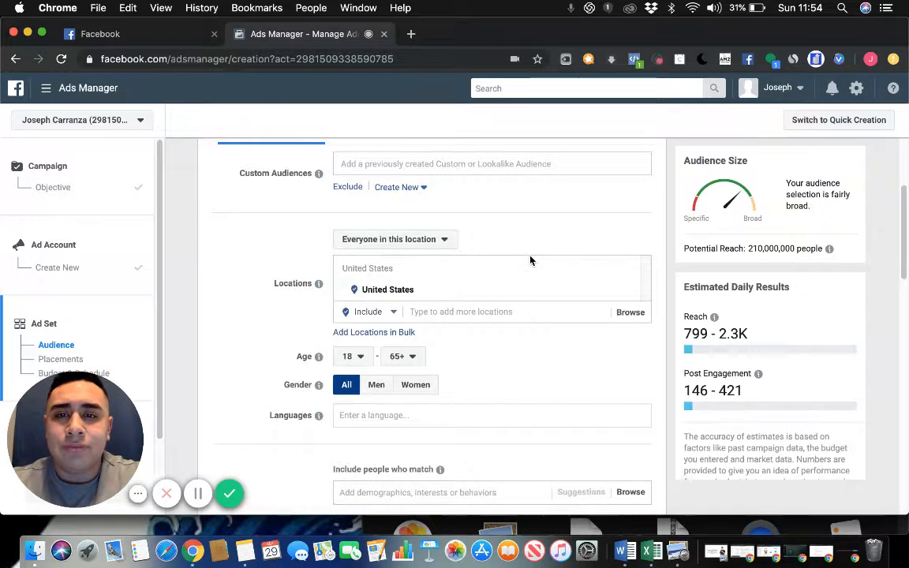
{"action": "scroll", "coordinate": [531, 261], "scroll_direction": "up", "scroll_amount": 1}
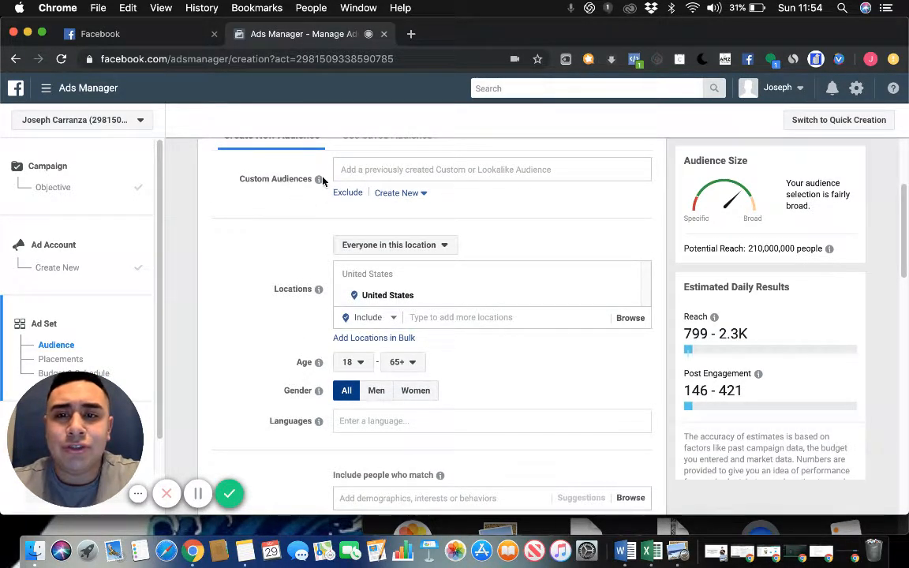
{"action": "mouse_move", "coordinate": [320, 179]}
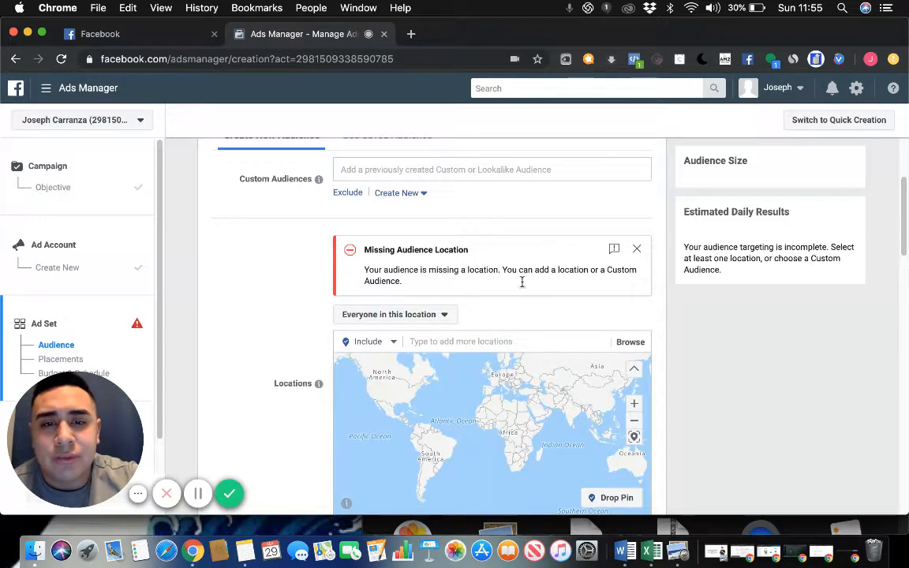
Replace the United States with Laredo, Texas as the audience location and set its radius to 15 mi.
{"action": "left_click", "coordinate": [452, 342]}
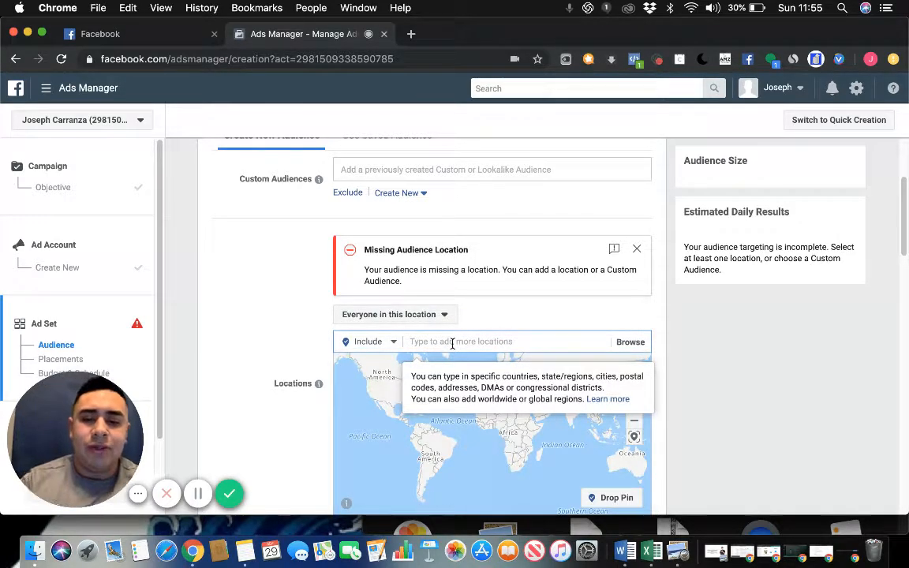
{"action": "type", "text": "laredo"}
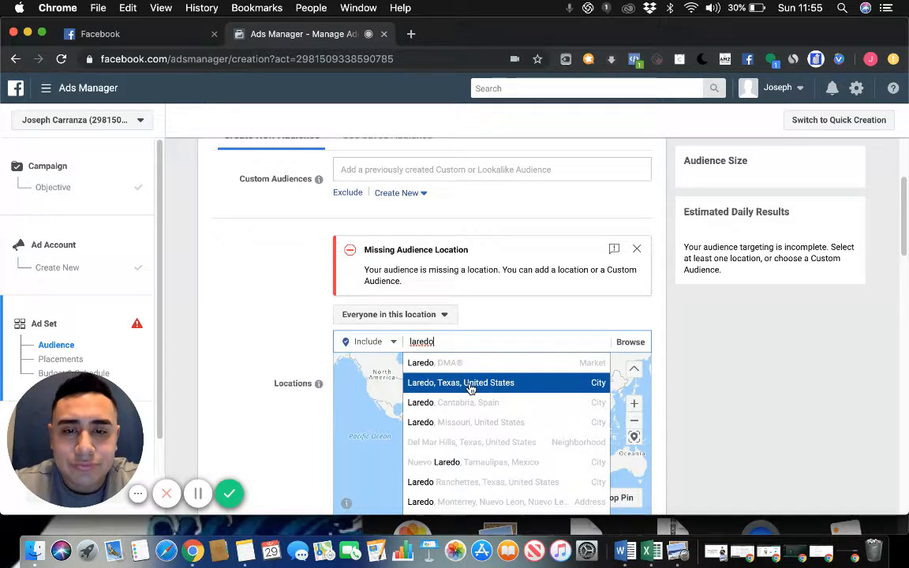
{"action": "left_click", "coordinate": [467, 382]}
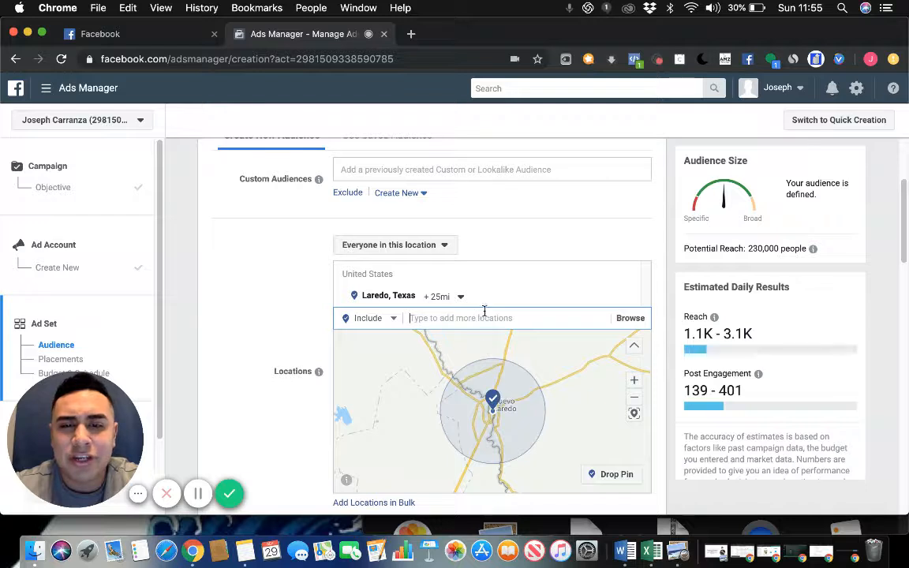
{"action": "left_click", "coordinate": [461, 298]}
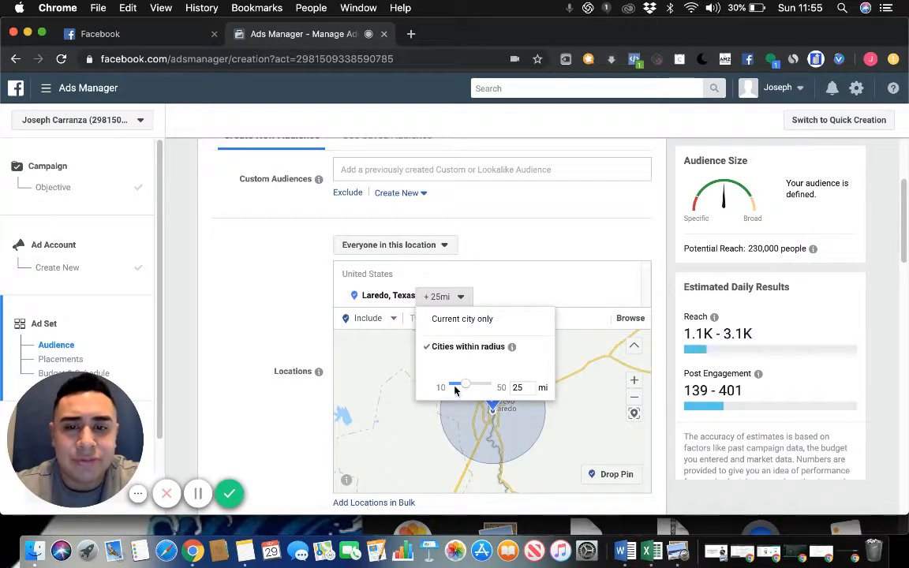
{"action": "left_click_drag", "start_coordinate": [464, 388], "coordinate": [459, 388]}
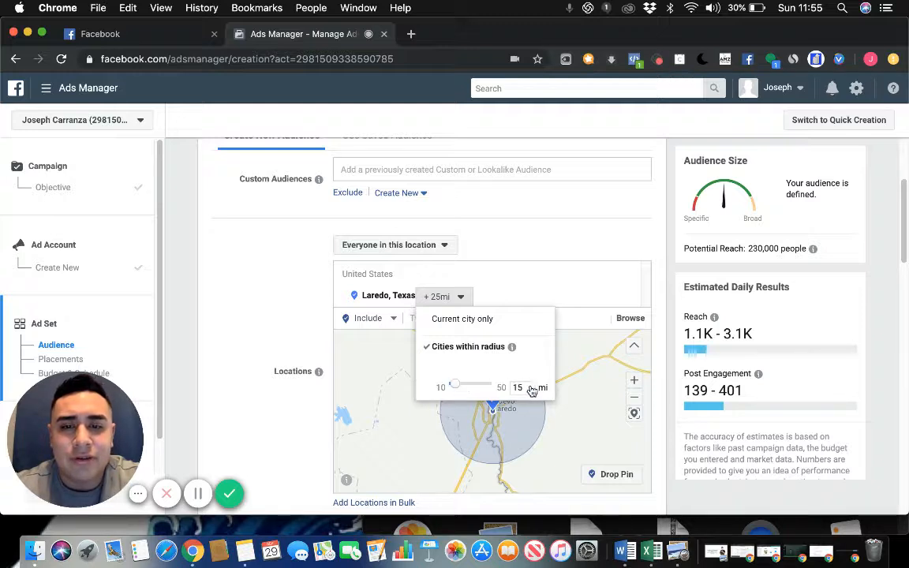
{"action": "left_click", "coordinate": [526, 388]}
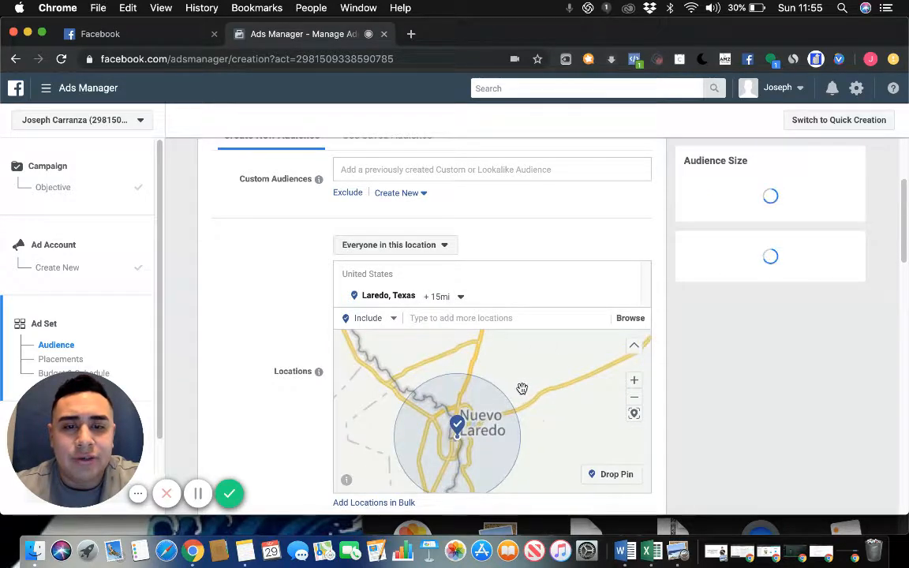
Try to set the radius around Laredo, Texas to 5 mi and check the allowed radius range.
{"action": "left_click", "coordinate": [461, 300]}
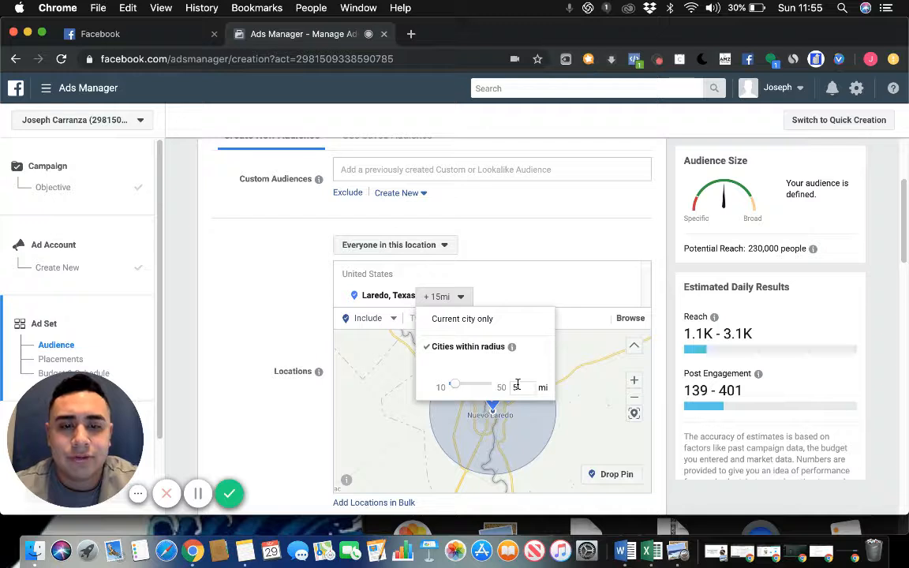
{"action": "type", "text": "0"}
{"action": "key", "text": "Return"}
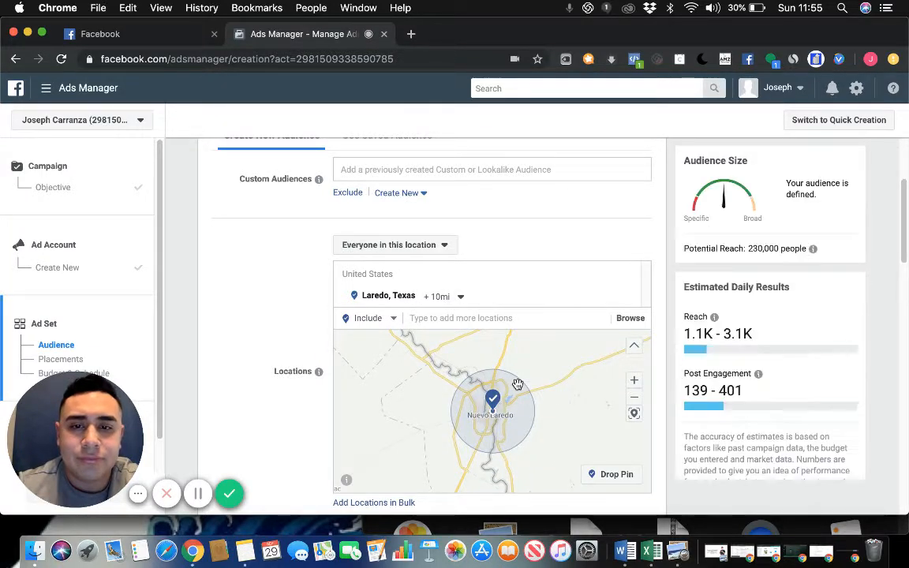
{"action": "left_click", "coordinate": [461, 300]}
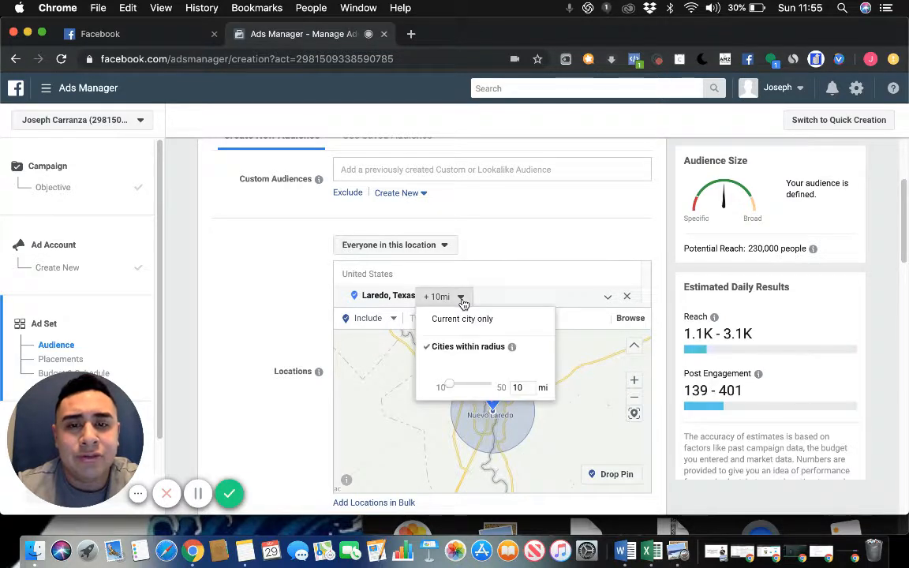
{"action": "left_click", "coordinate": [598, 237]}
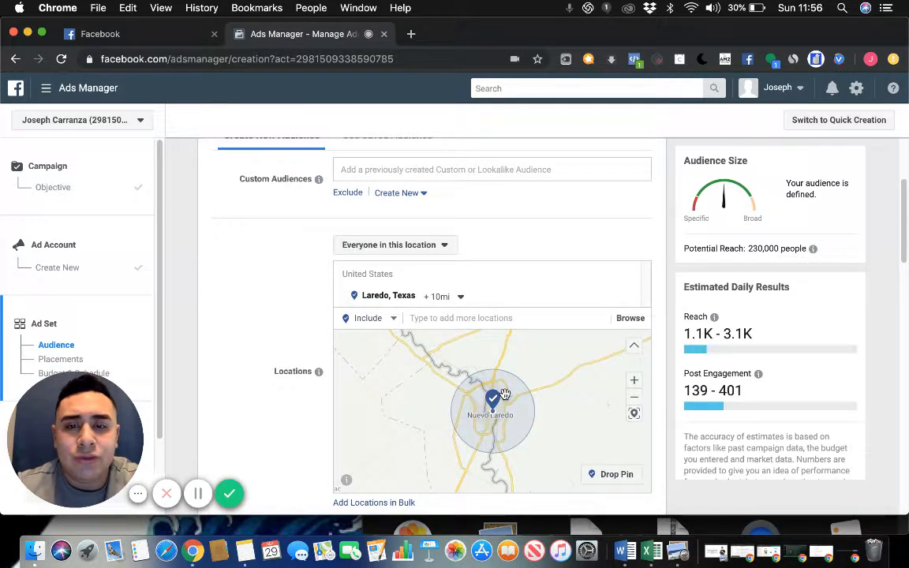
Remove Laredo, Texas from the audience locations and inspect the city area on the map.
{"action": "scroll", "coordinate": [505, 394], "scroll_direction": "up", "scroll_amount": 1}
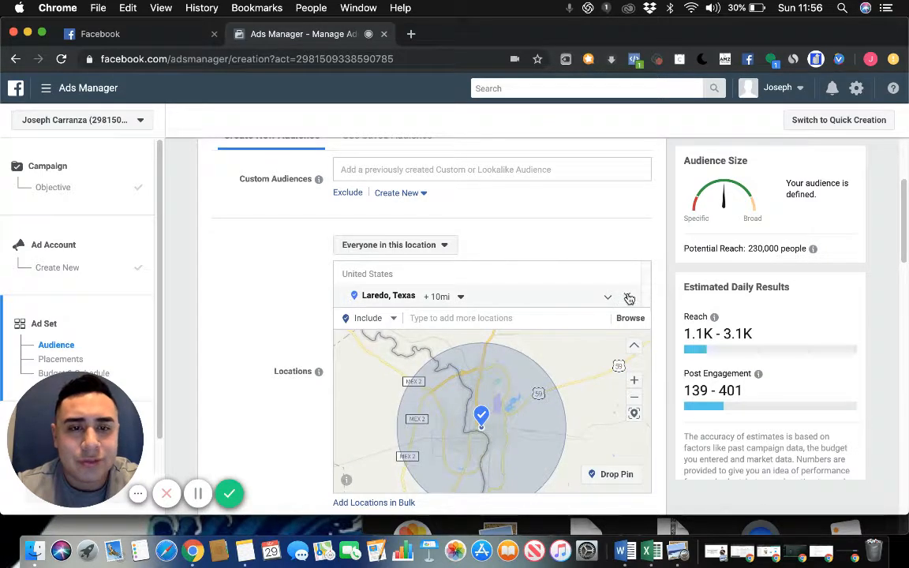
{"action": "left_click", "coordinate": [627, 301]}
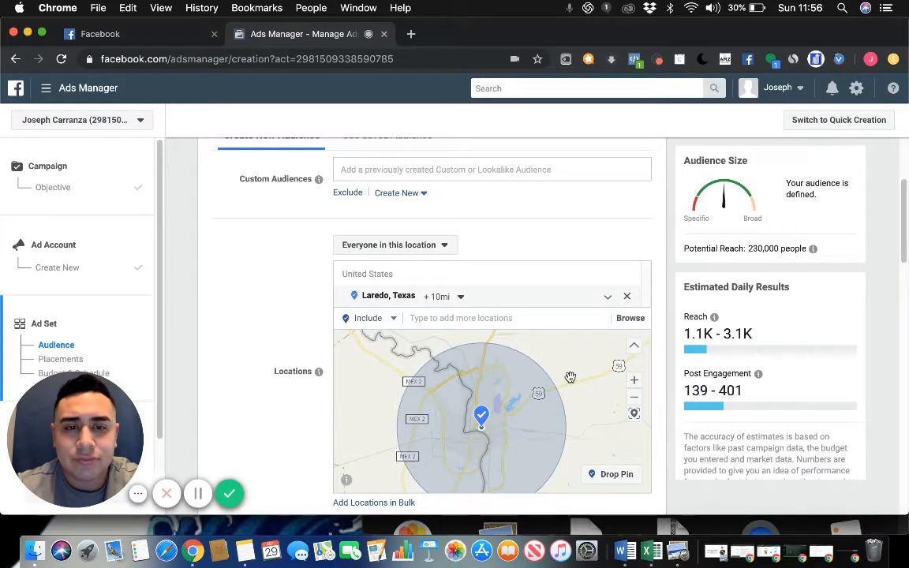
{"action": "scroll", "coordinate": [508, 431], "scroll_direction": "up", "scroll_amount": 3}
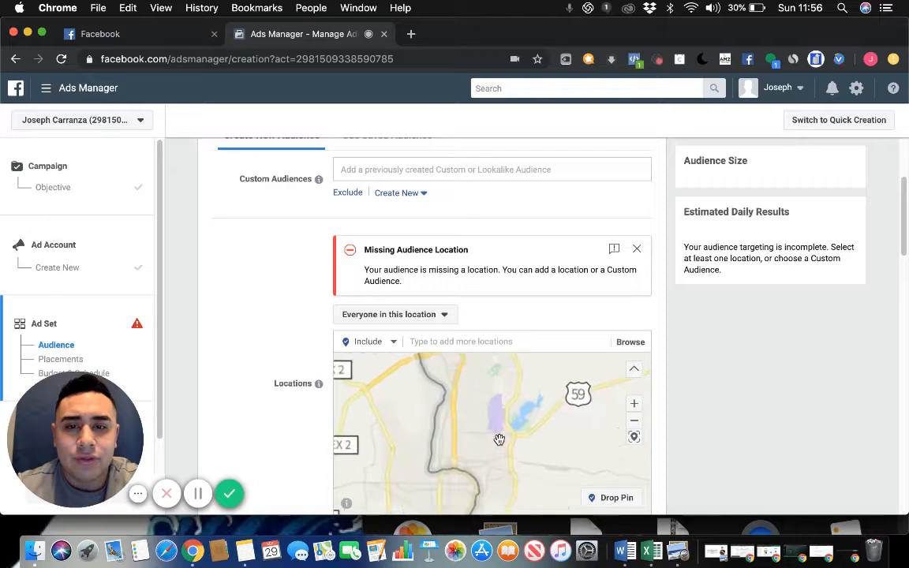
Drop a location pin in northern Laredo at about (27.5959, -99.4757) and set its radius to 1 mi.
{"action": "scroll", "coordinate": [510, 417], "scroll_direction": "down", "scroll_amount": 2}
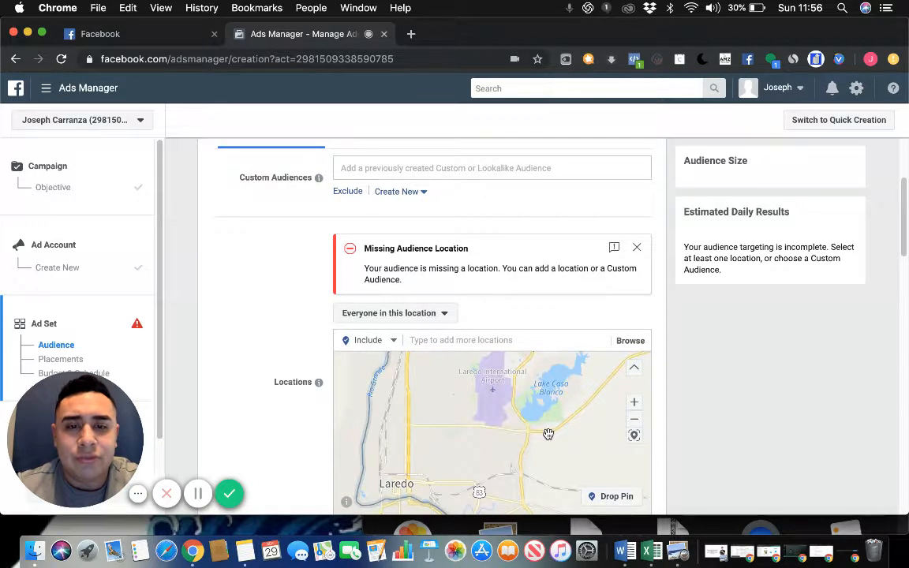
{"action": "scroll", "coordinate": [548, 434], "scroll_direction": "down", "scroll_amount": 2}
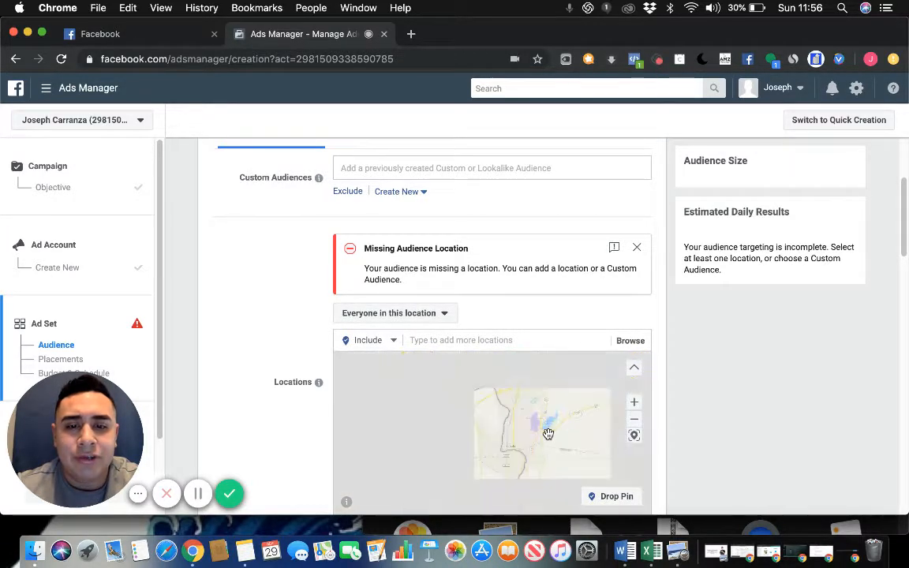
{"action": "left_click", "coordinate": [612, 495]}
{"action": "left_click", "coordinate": [528, 394]}
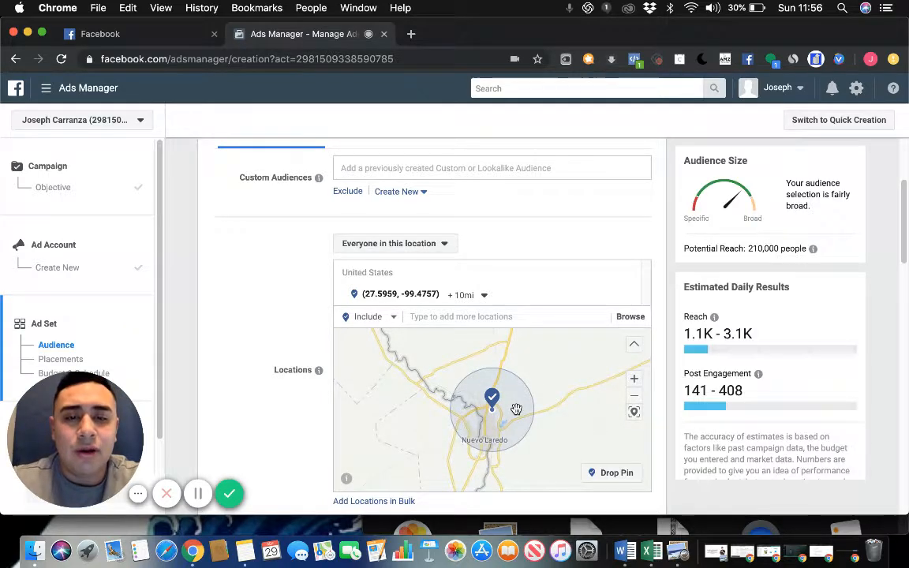
{"action": "left_click", "coordinate": [483, 297]}
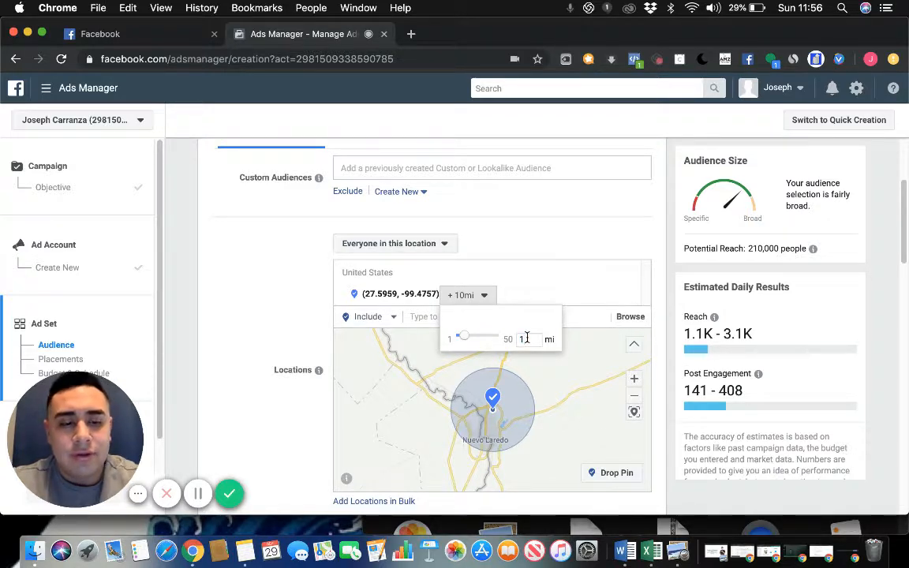
{"action": "key", "text": "Return"}
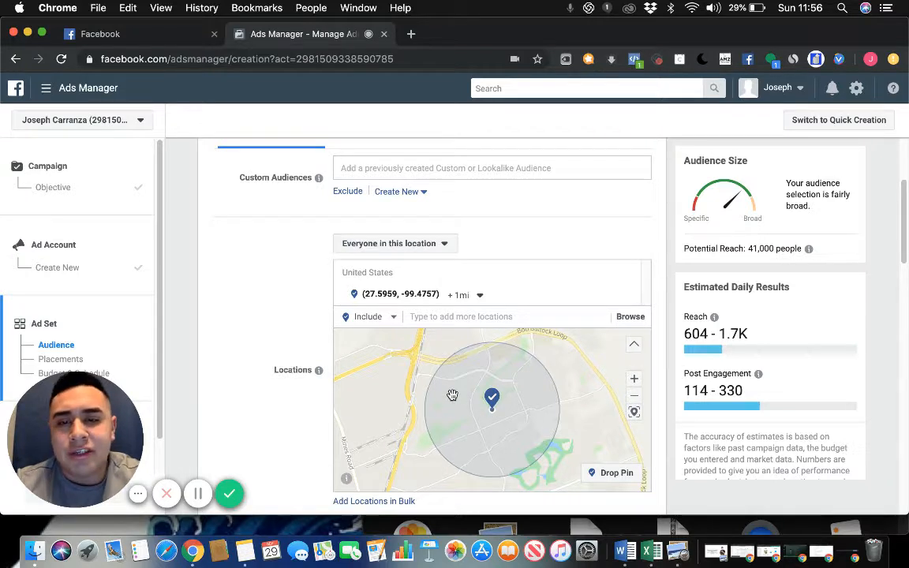
Inspect the area around the dropped pin and limit the audience to people who live in this location.
{"action": "scroll", "coordinate": [451, 395], "scroll_direction": "down", "scroll_amount": 4}
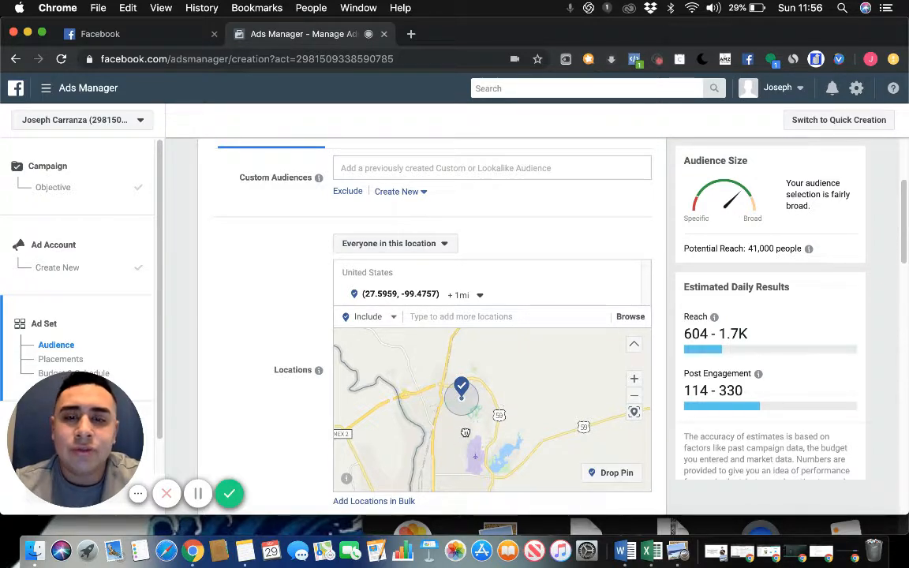
{"action": "scroll", "coordinate": [463, 423], "scroll_direction": "down", "scroll_amount": 2}
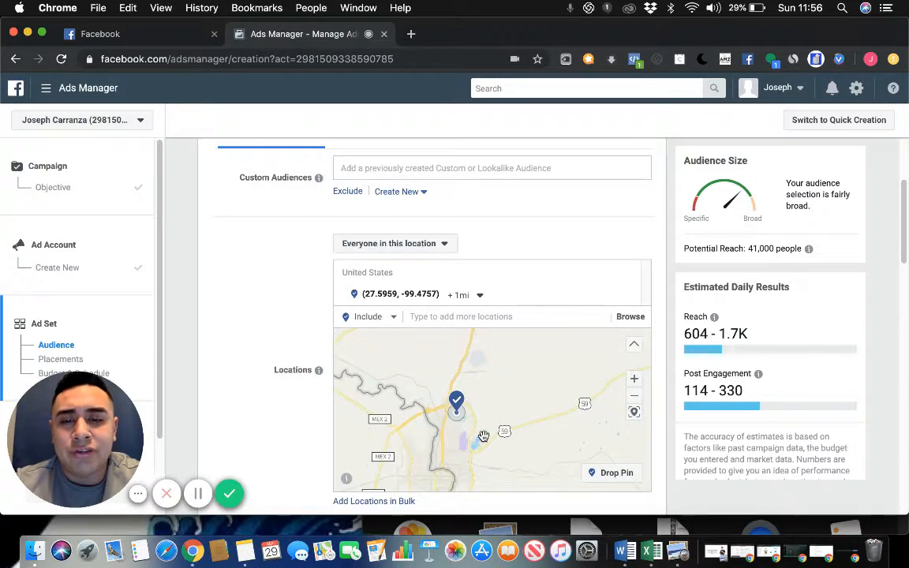
{"action": "scroll", "coordinate": [483, 436], "scroll_direction": "up", "scroll_amount": 2}
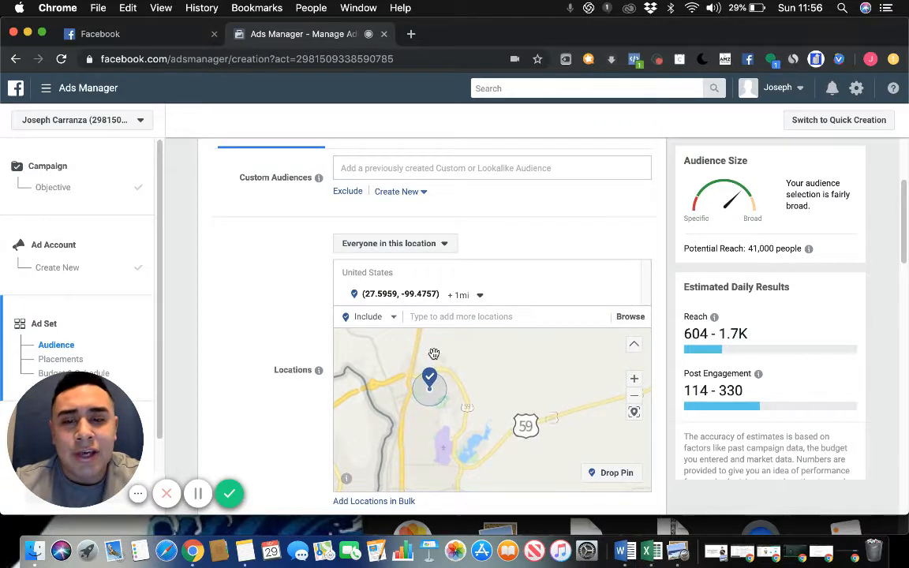
{"action": "scroll", "coordinate": [237, 348], "scroll_direction": "down", "scroll_amount": 1}
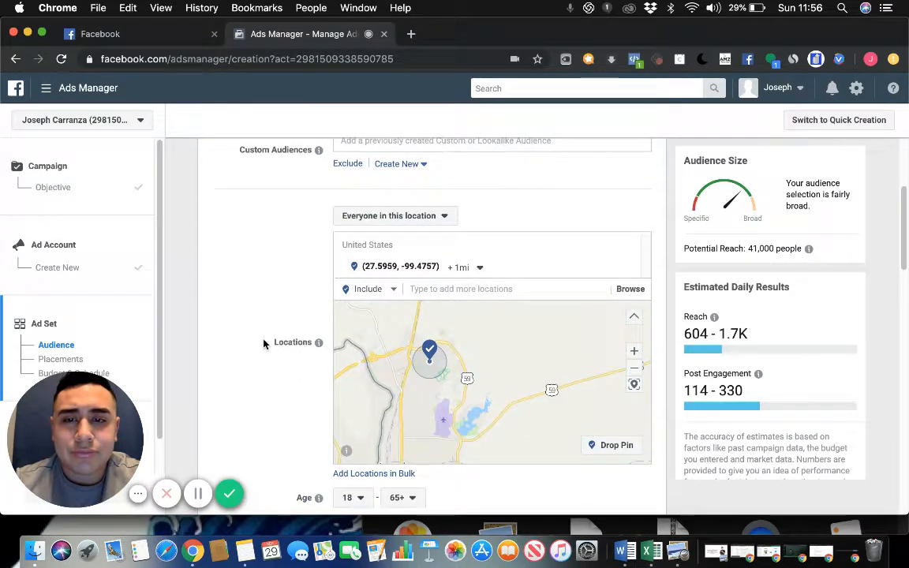
{"action": "left_click", "coordinate": [426, 218]}
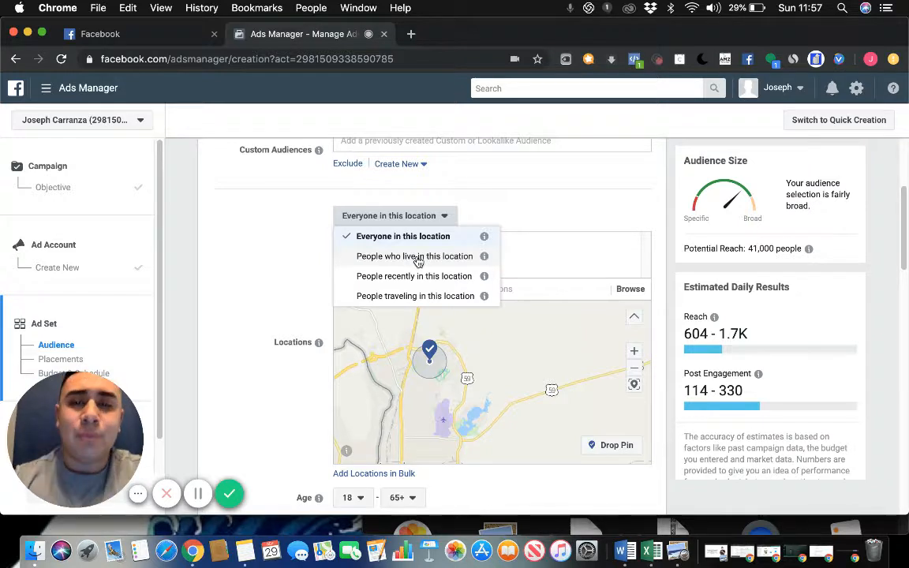
{"action": "left_click", "coordinate": [374, 265]}
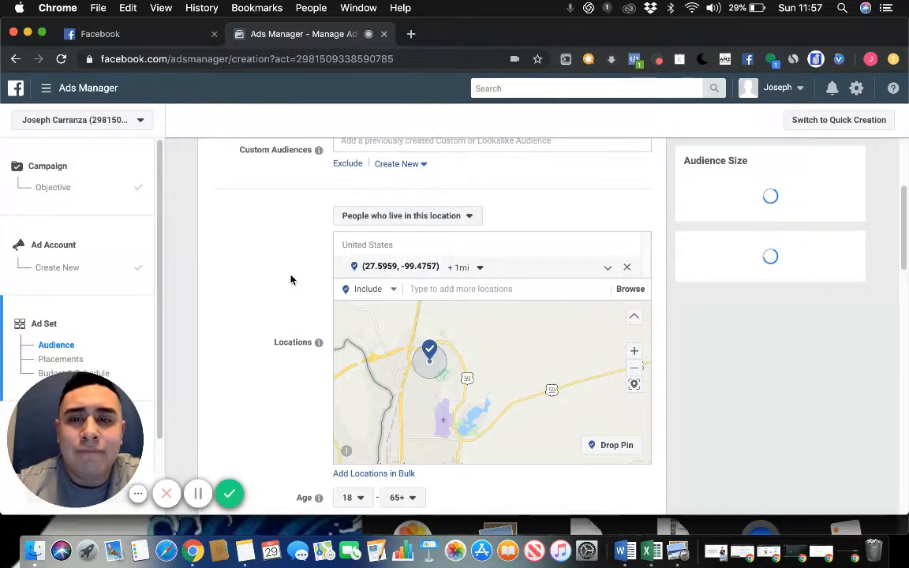
Check the audience's potential reach and set the maximum age to 50.
{"action": "scroll", "coordinate": [289, 279], "scroll_direction": "down", "scroll_amount": 1}
{"action": "scroll", "coordinate": [290, 280], "scroll_direction": "down", "scroll_amount": 5}
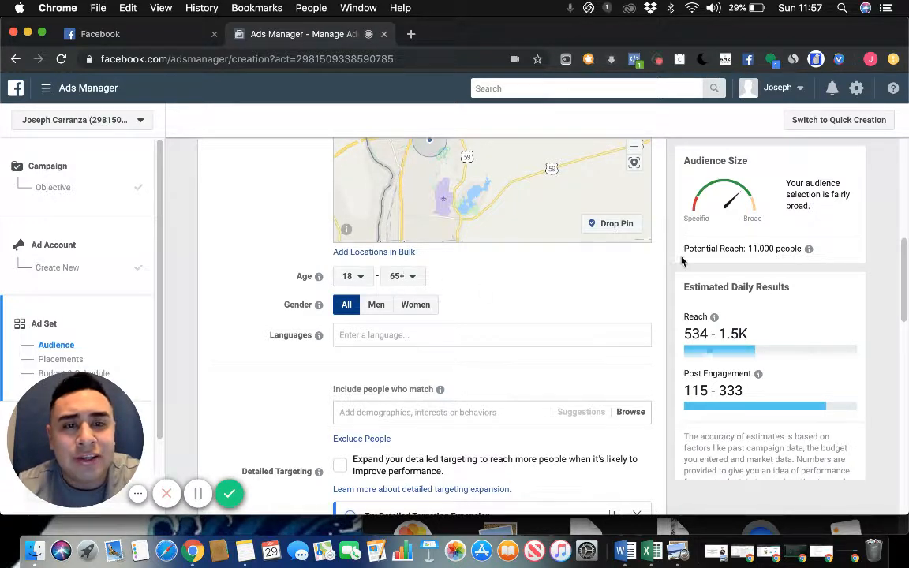
{"action": "triple_click", "coordinate": [764, 247]}
{"action": "left_click", "coordinate": [775, 254]}
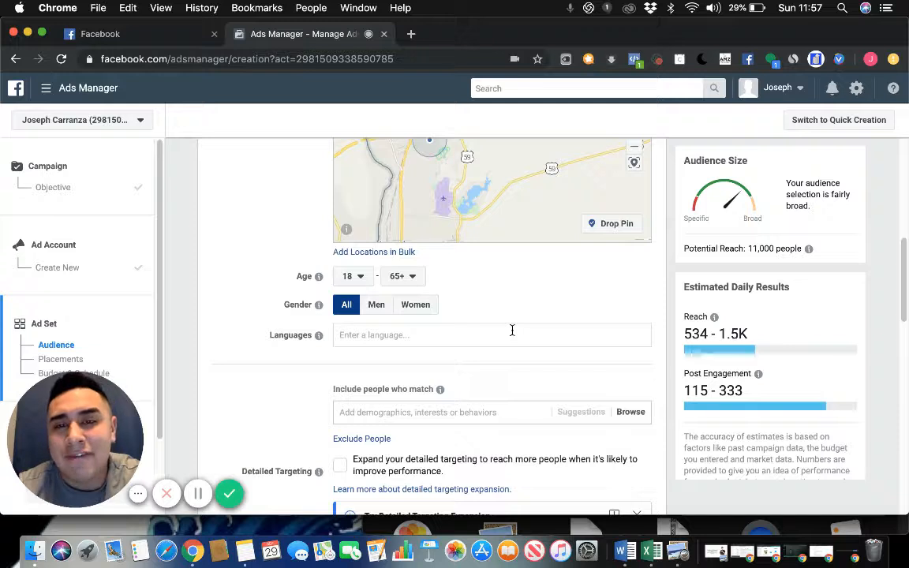
{"action": "left_click", "coordinate": [401, 278]}
{"action": "scroll", "coordinate": [414, 332], "scroll_direction": "up", "scroll_amount": 2}
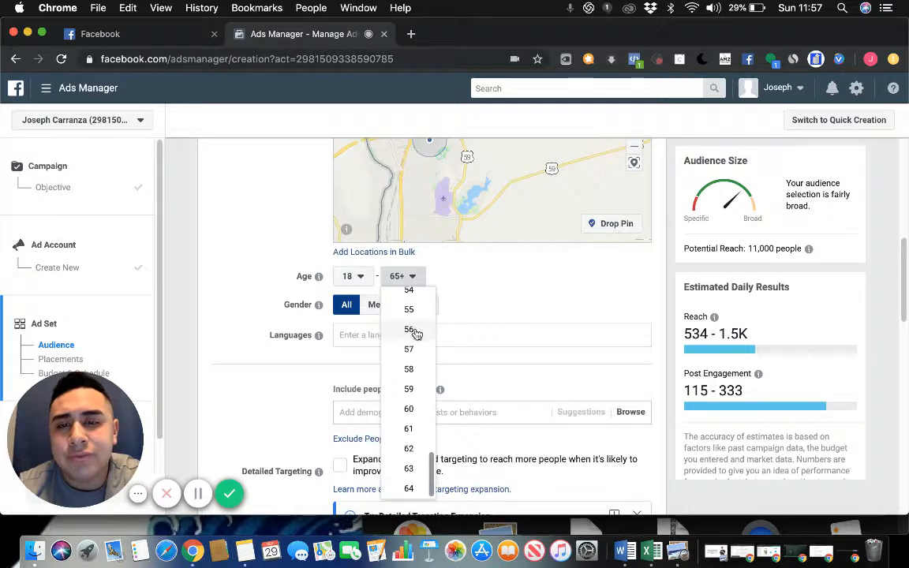
{"action": "scroll", "coordinate": [415, 344], "scroll_direction": "up", "scroll_amount": 1}
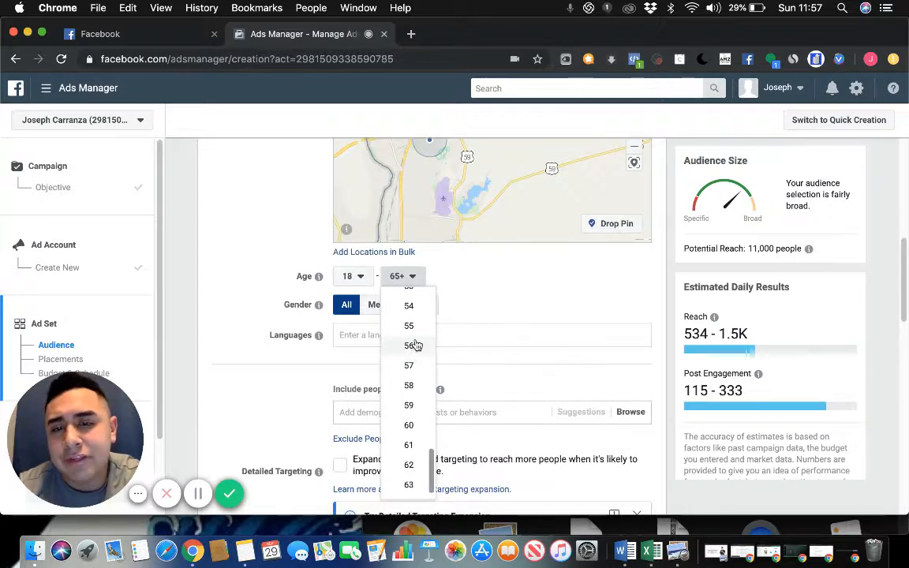
{"action": "scroll", "coordinate": [415, 344], "scroll_direction": "up", "scroll_amount": 3}
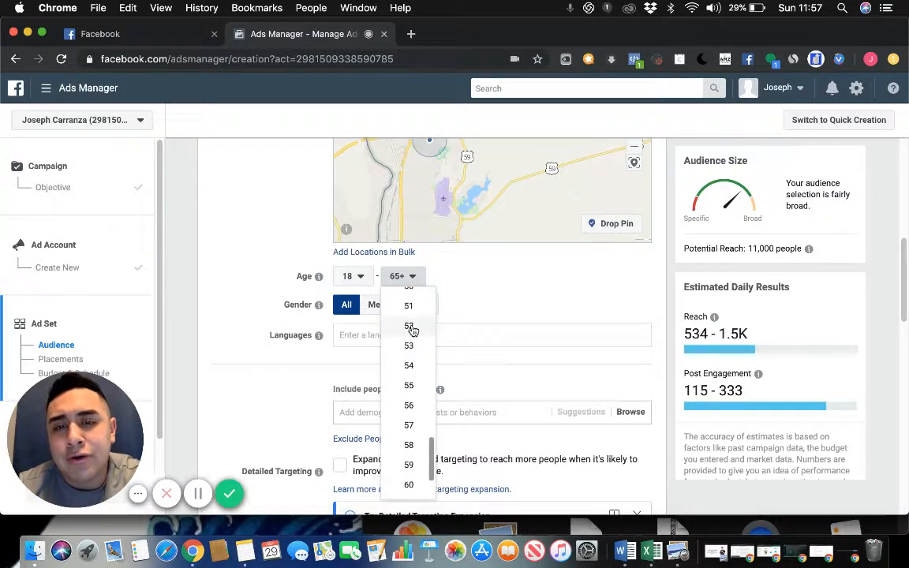
{"action": "scroll", "coordinate": [412, 325], "scroll_direction": "up", "scroll_amount": 1}
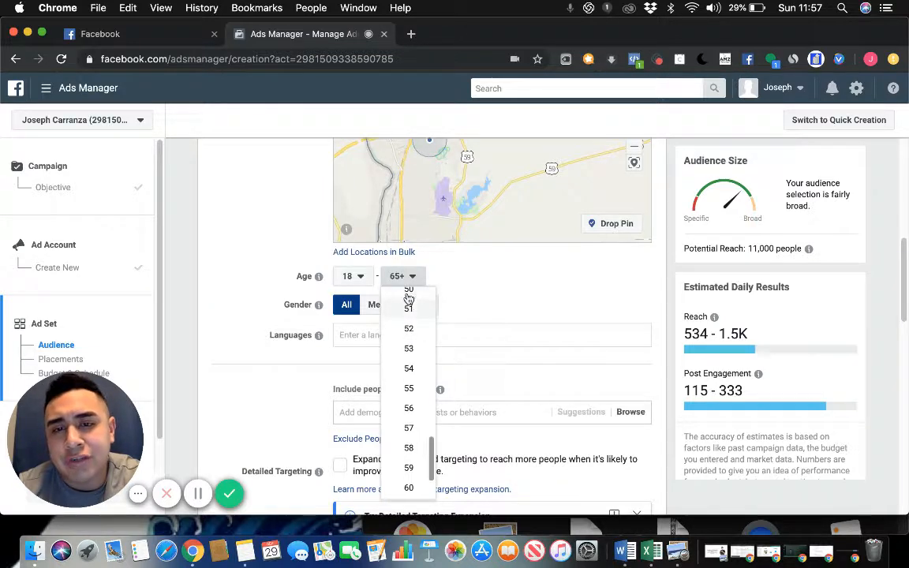
{"action": "left_click", "coordinate": [409, 298]}
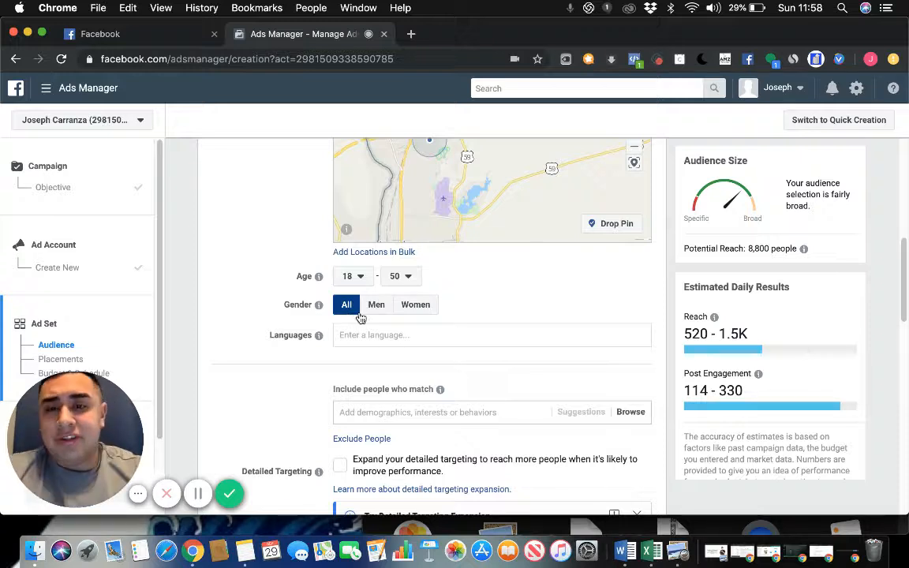
Add English (All) as an audience language.
{"action": "left_click", "coordinate": [411, 334]}
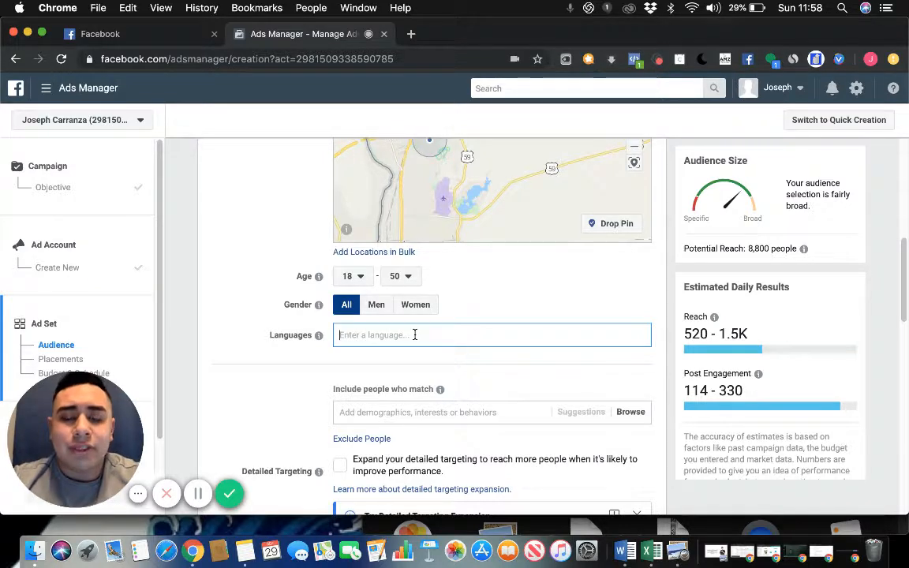
{"action": "type", "text": "engliah"}
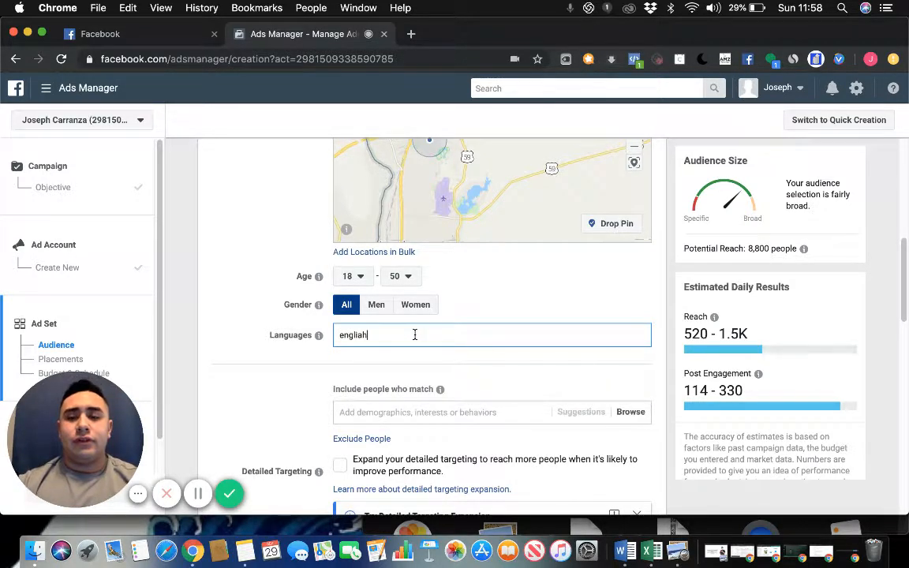
{"action": "key", "text": "BackSpace"}
{"action": "key", "text": "BackSpace"}
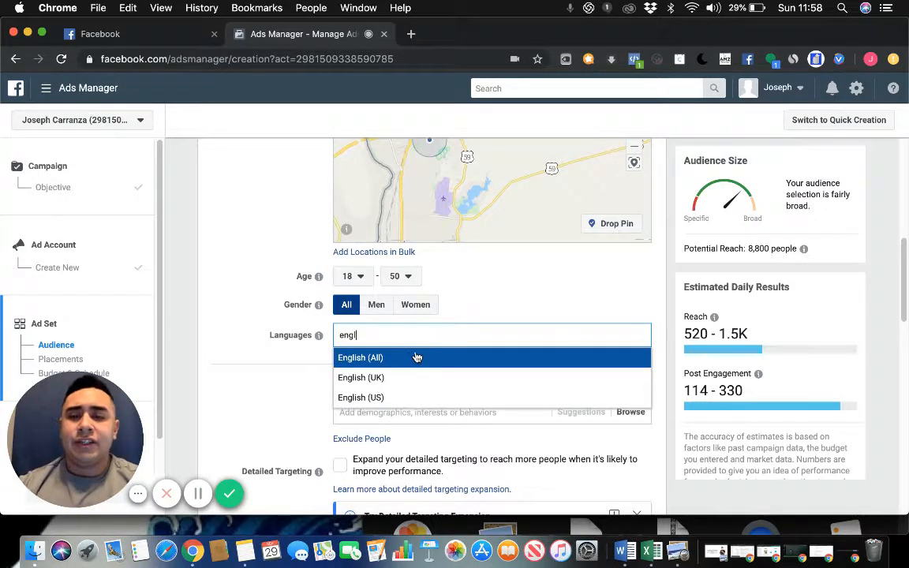
{"action": "left_click", "coordinate": [426, 353]}
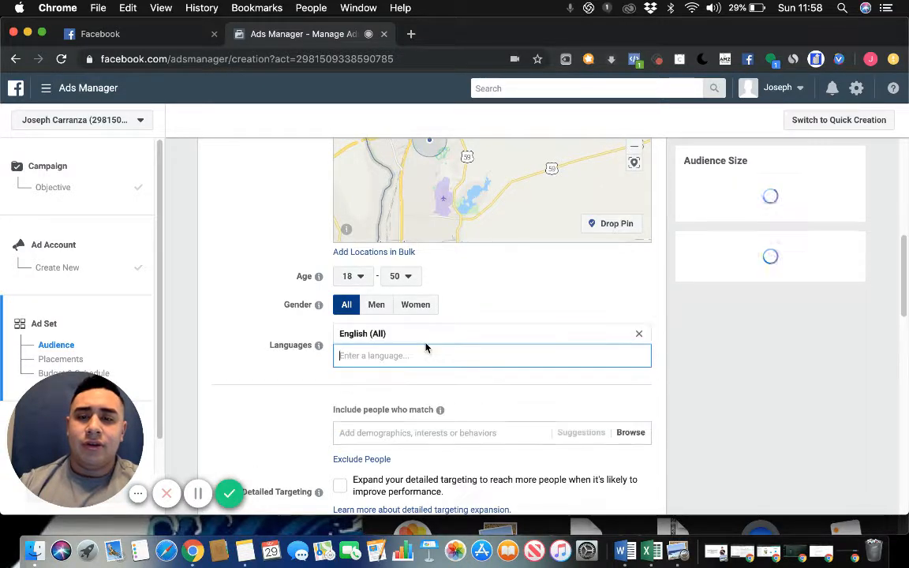
Try adding Spanish (All) as a second audience language, check the estimated daily results, and remove it again.
{"action": "type", "text": "spanish"}
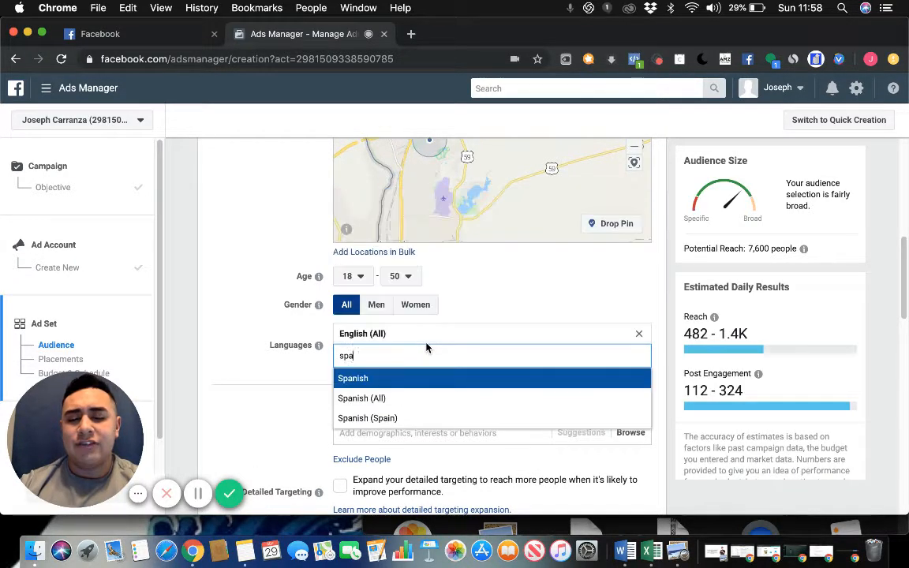
{"action": "left_click", "coordinate": [401, 397]}
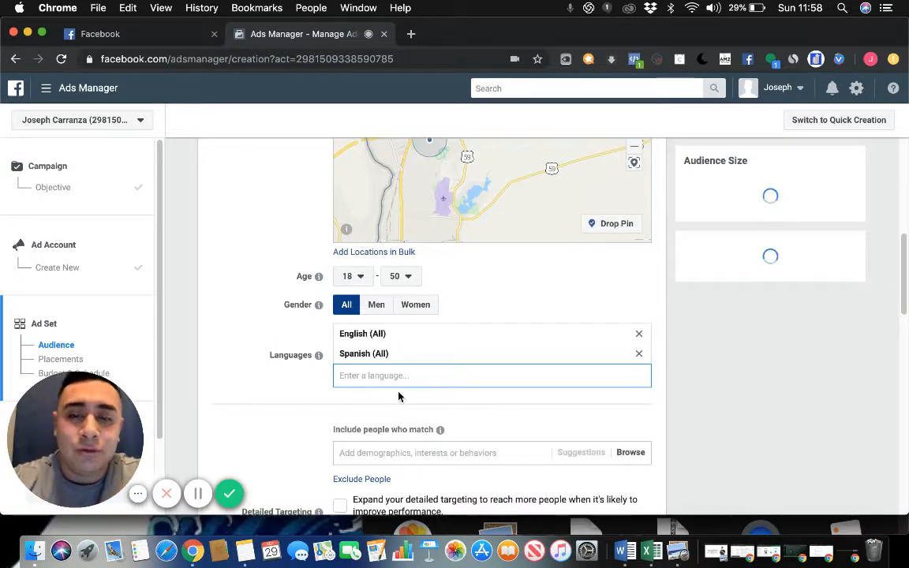
{"action": "mouse_move", "coordinate": [756, 375]}
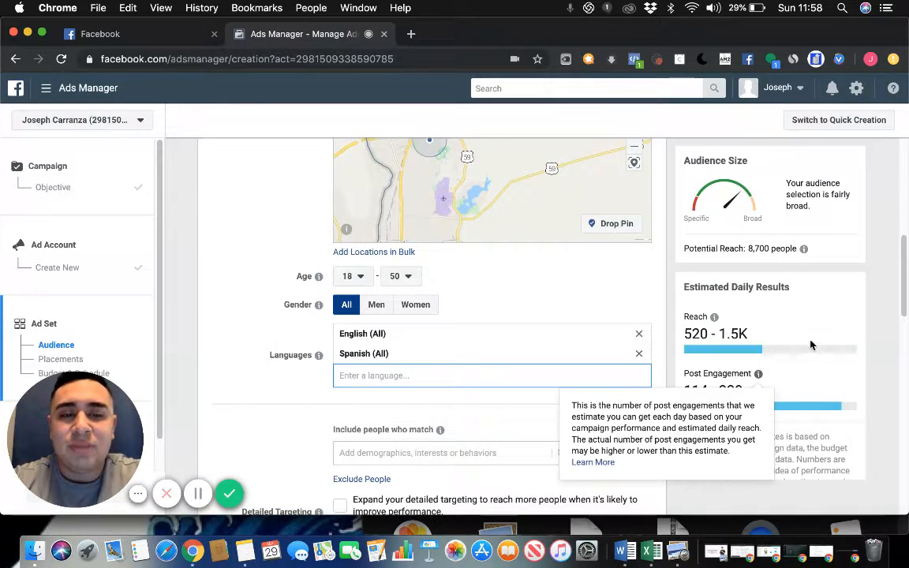
{"action": "left_click", "coordinate": [641, 356]}
{"action": "left_click", "coordinate": [640, 356]}
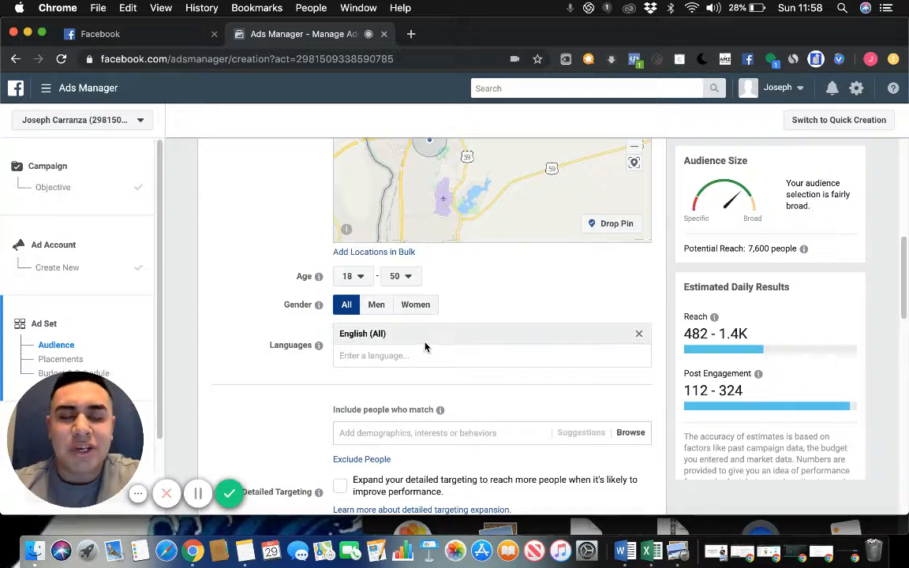
Add the Food interest to the detailed targeting and compare the potential reach.
{"action": "scroll", "coordinate": [426, 343], "scroll_direction": "down", "scroll_amount": 1}
{"action": "scroll", "coordinate": [425, 343], "scroll_direction": "down", "scroll_amount": 3}
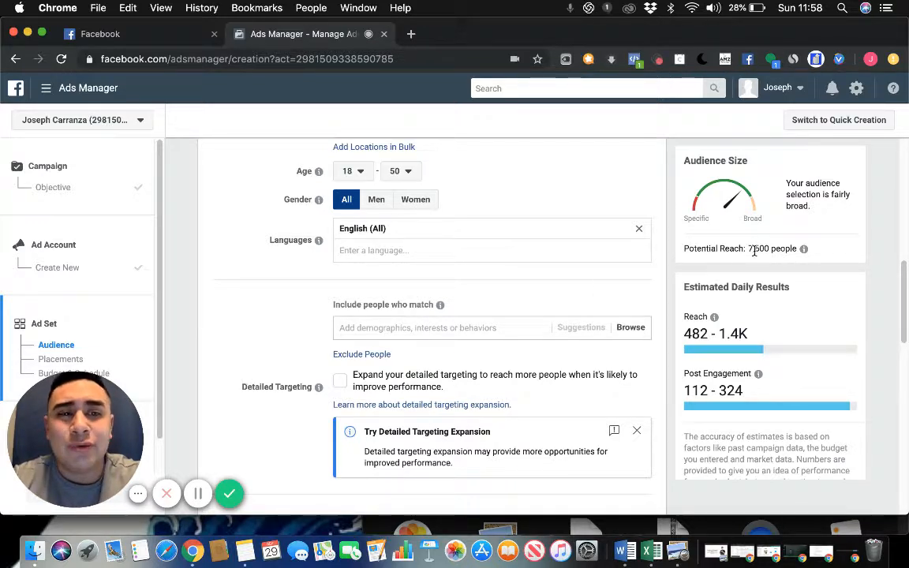
{"action": "left_click_drag", "start_coordinate": [749, 249], "coordinate": [799, 251]}
{"action": "left_click", "coordinate": [844, 265]}
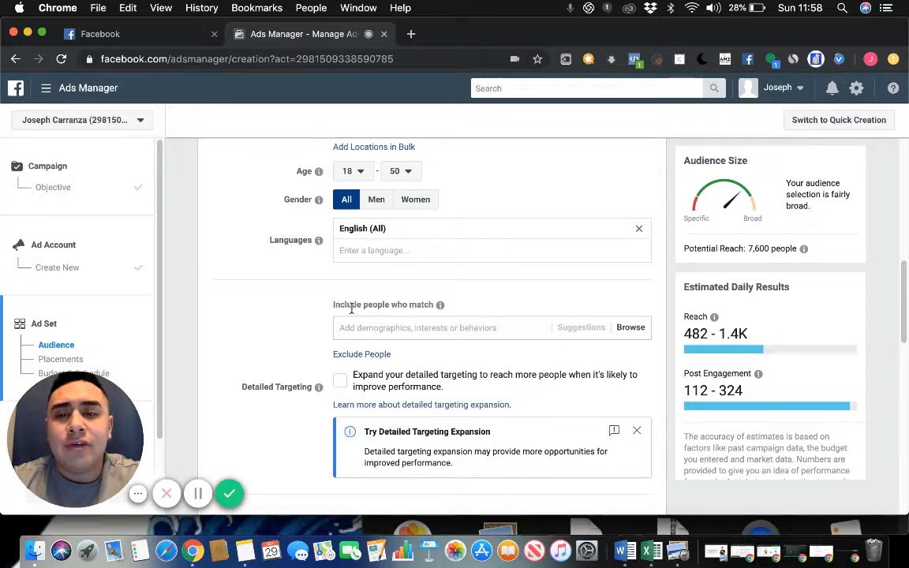
{"action": "left_click", "coordinate": [445, 330]}
{"action": "type", "text": "food"}
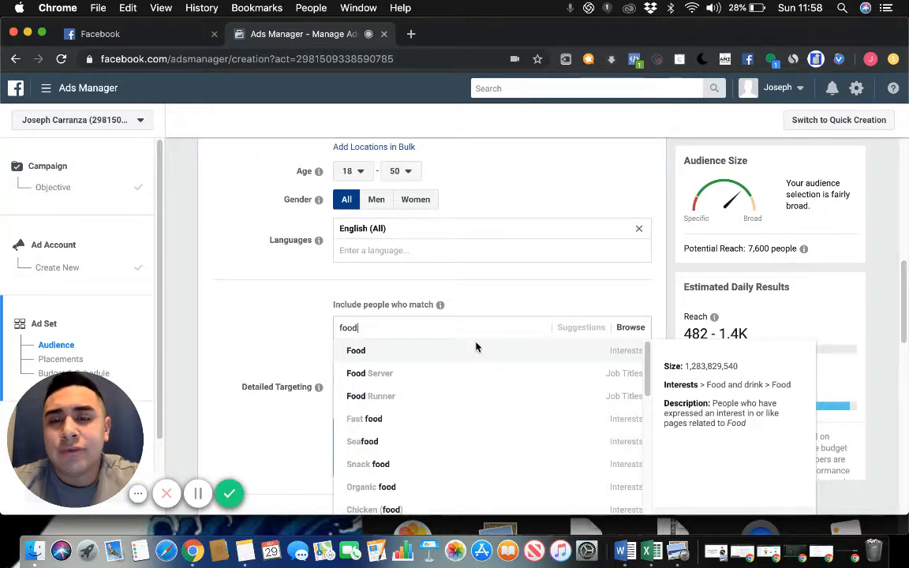
{"action": "left_click", "coordinate": [477, 349]}
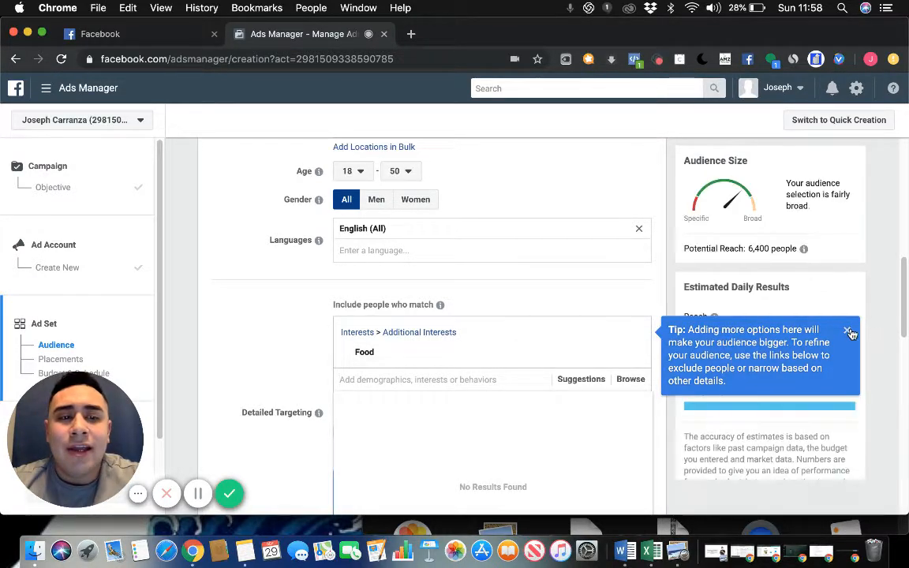
{"action": "left_click", "coordinate": [763, 254]}
{"action": "mouse_move", "coordinate": [535, 363]}
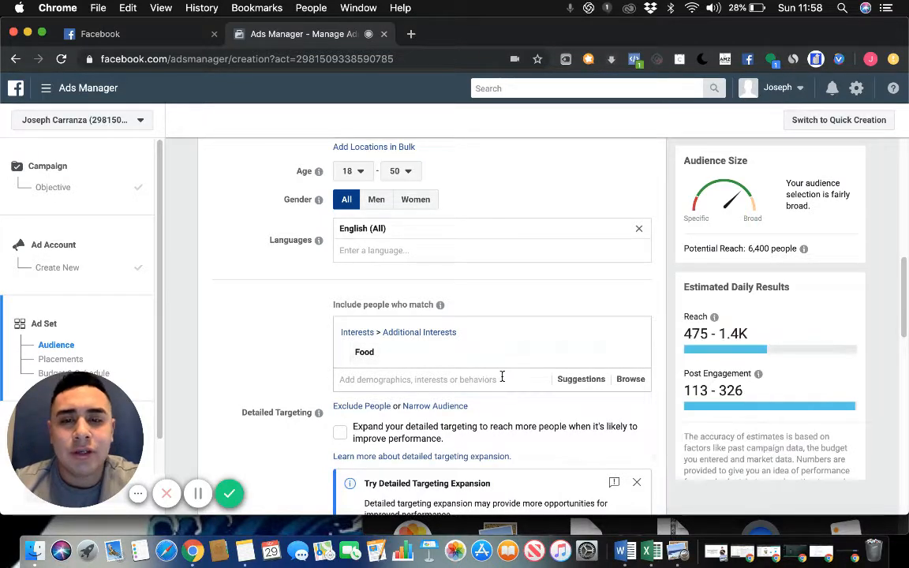
Try adding the Gordon Ramsay interest to the detailed targeting, and remove all the additional interests.
{"action": "left_click", "coordinate": [502, 378]}
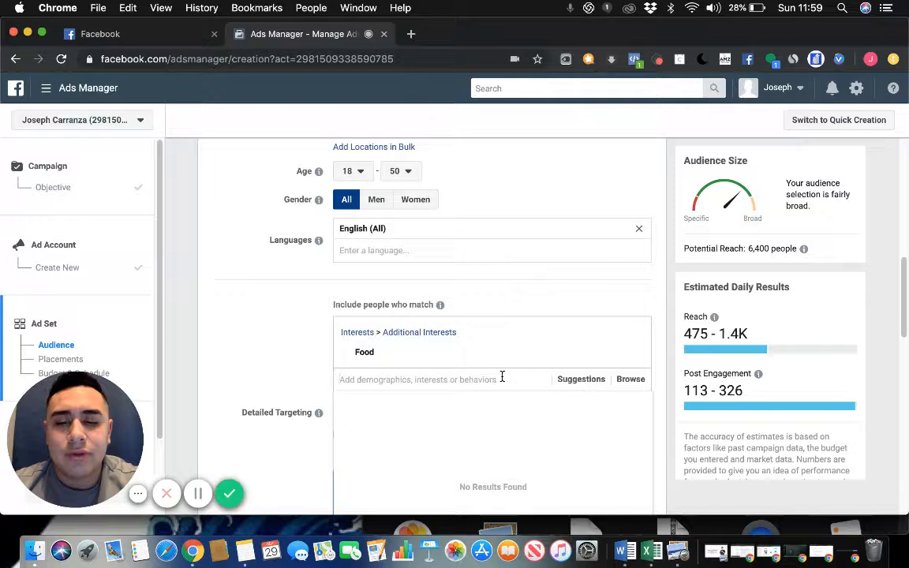
{"action": "type", "text": "gordon"}
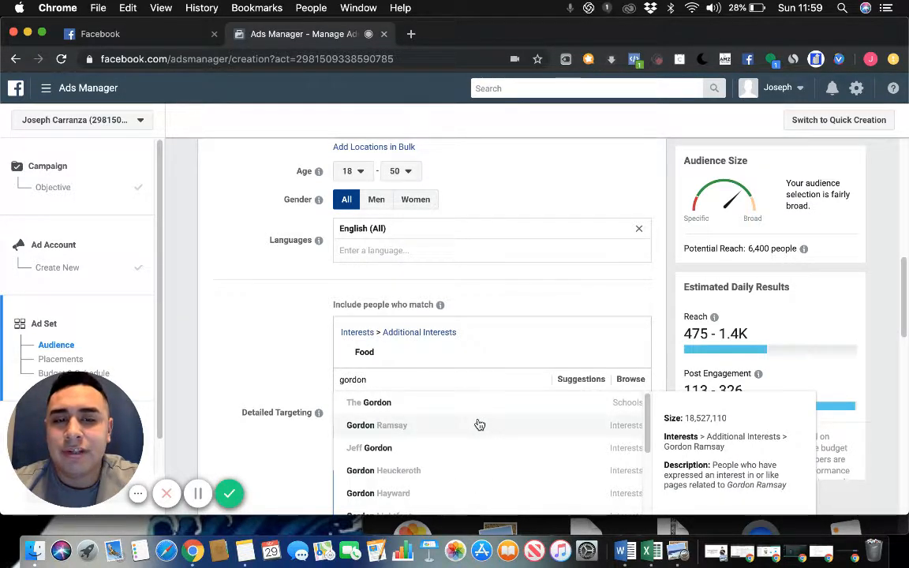
{"action": "left_click", "coordinate": [477, 425]}
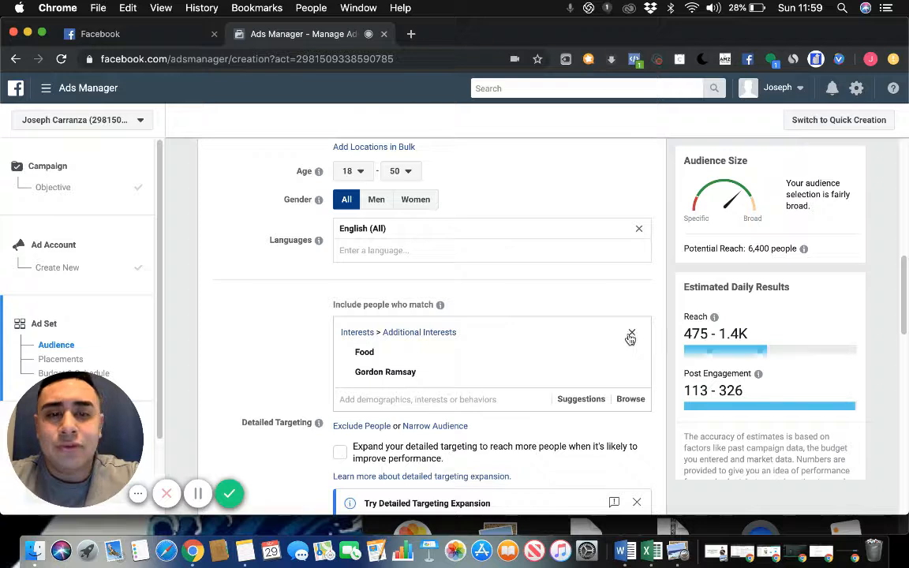
{"action": "left_click", "coordinate": [632, 335]}
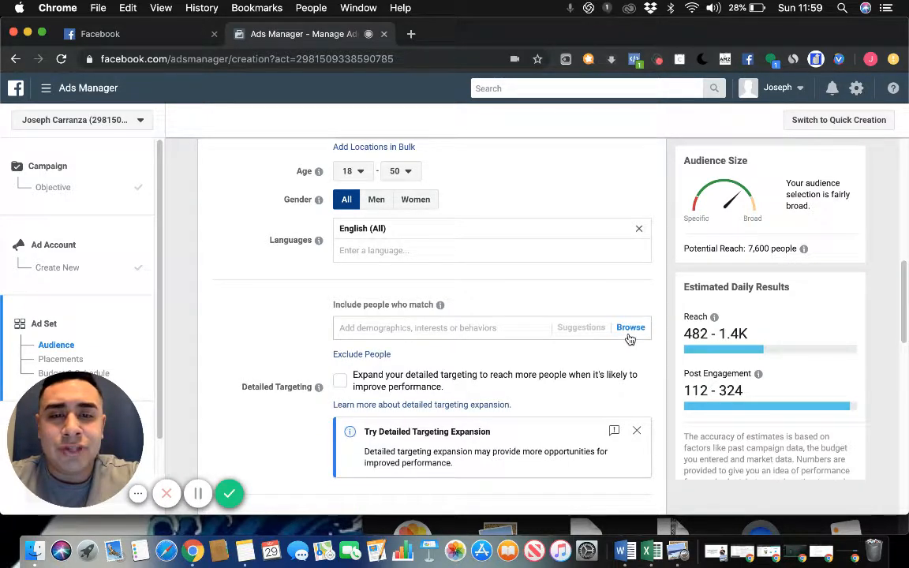
Add the Food Network interest to the detailed targeting and look through the suggested related interests.
{"action": "left_click", "coordinate": [502, 327]}
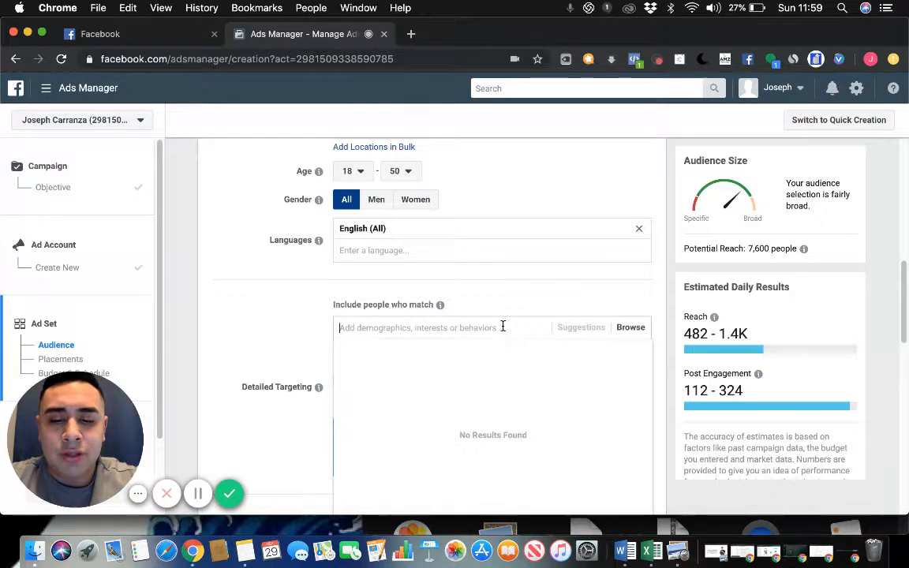
{"action": "type", "text": "food"}
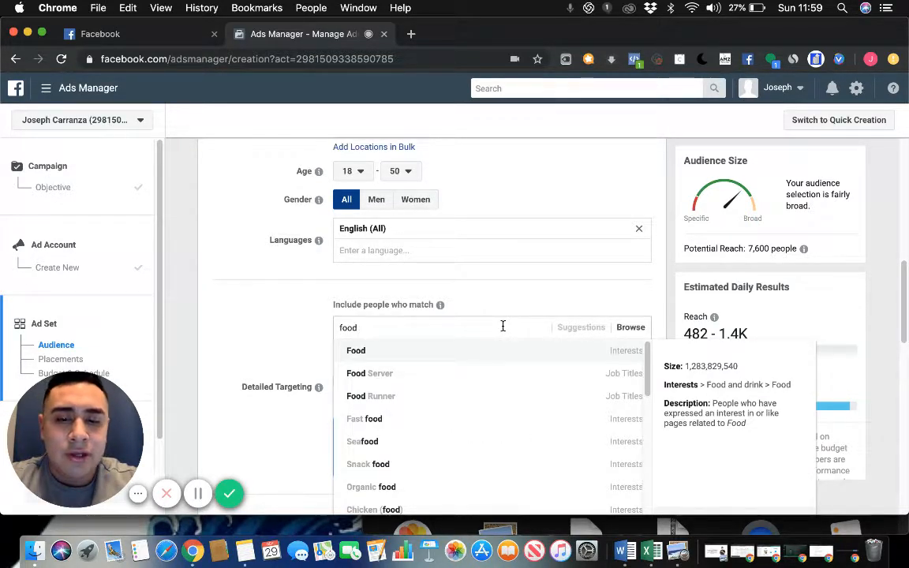
{"action": "type", "text": " net"}
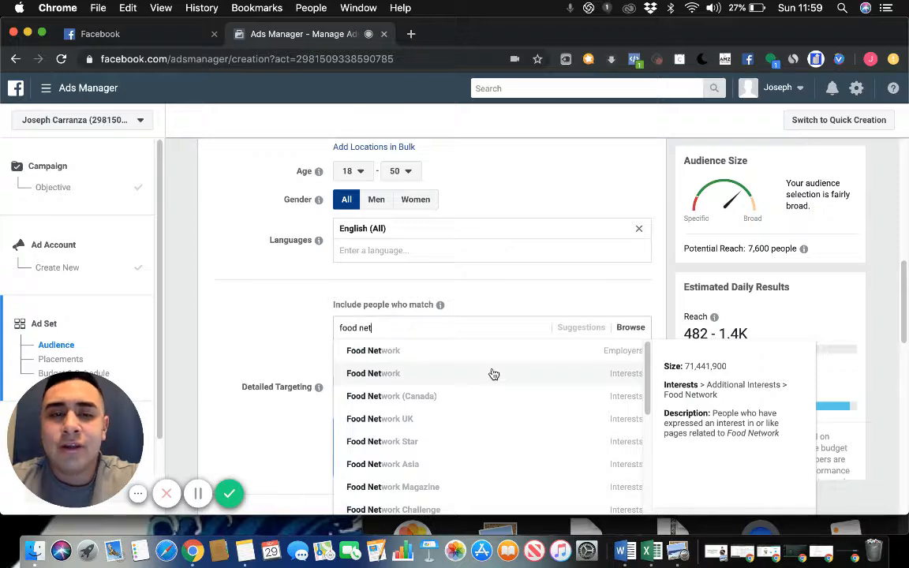
{"action": "left_click", "coordinate": [492, 373]}
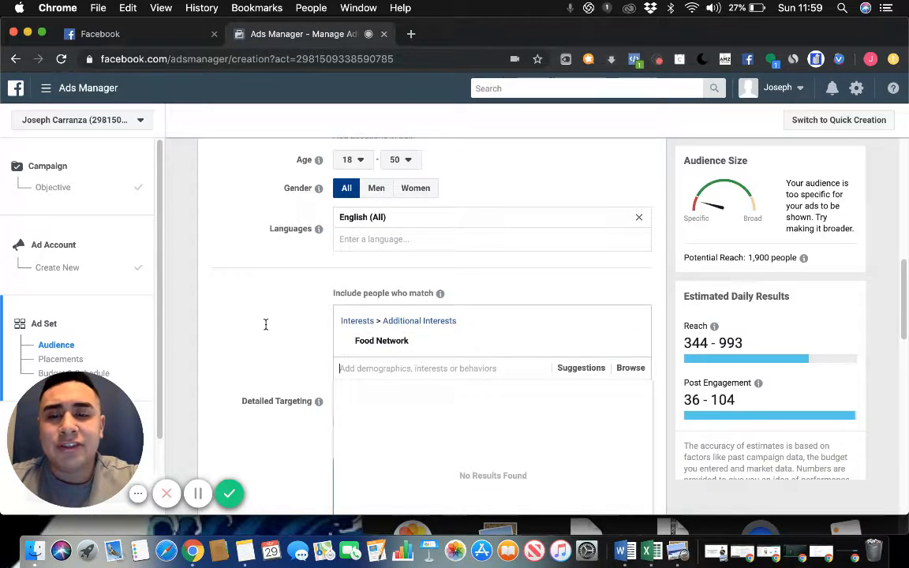
{"action": "scroll", "coordinate": [263, 324], "scroll_direction": "down", "scroll_amount": 2}
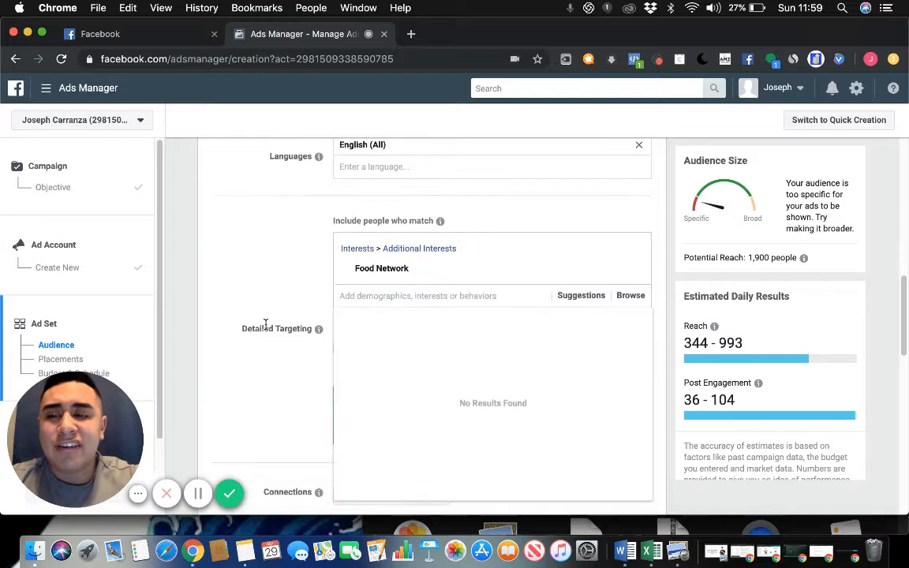
{"action": "left_click", "coordinate": [582, 301]}
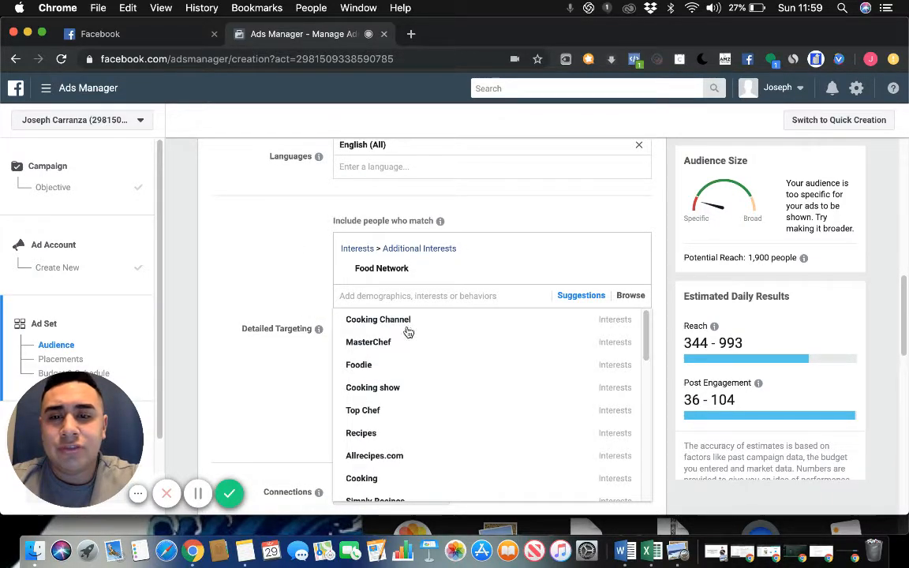
{"action": "mouse_move", "coordinate": [404, 327]}
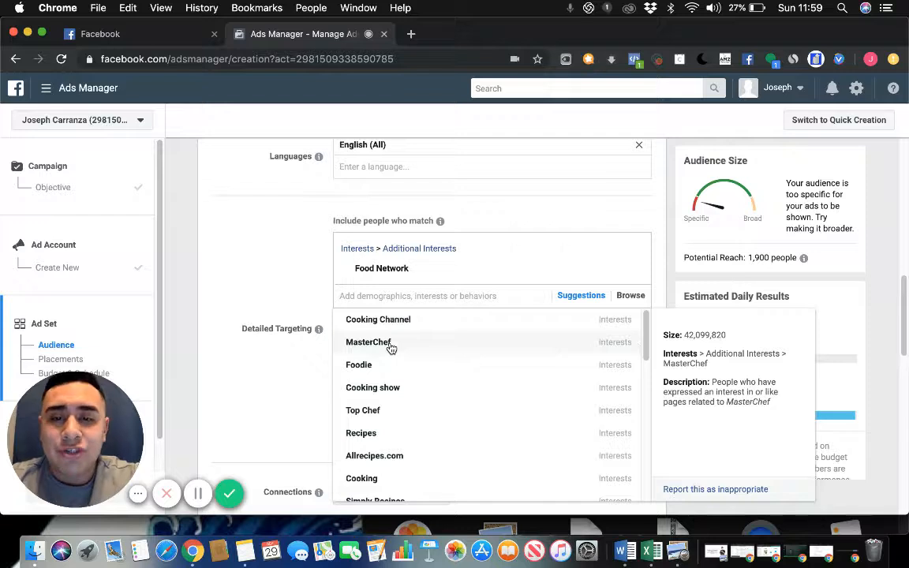
{"action": "left_click", "coordinate": [291, 249]}
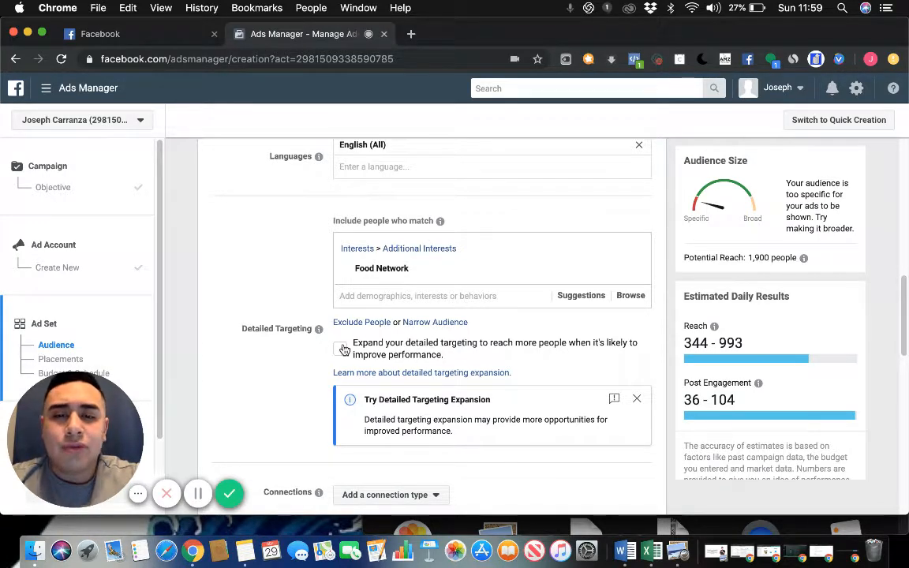
Try detailed targeting expansion on the audience, turn it off again, and remove the Food Network interest.
{"action": "left_click", "coordinate": [637, 398]}
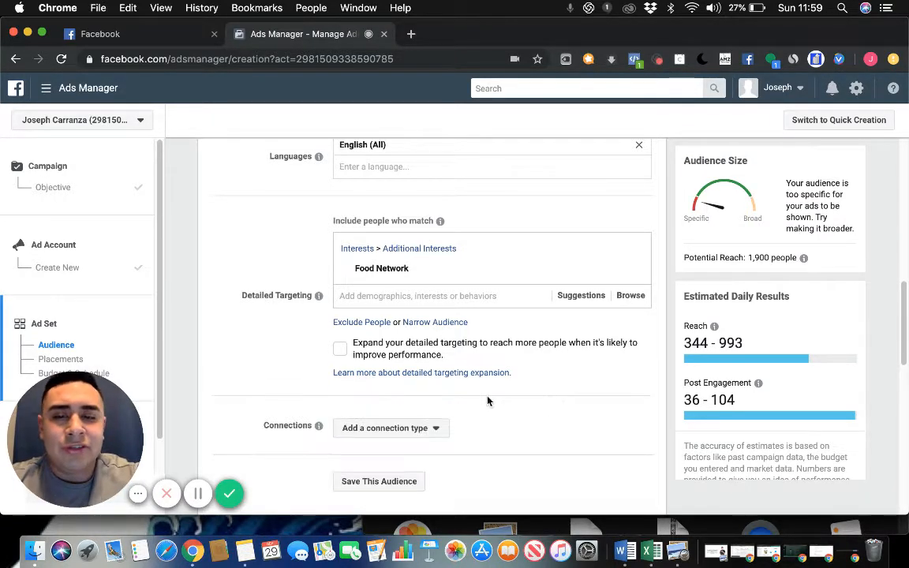
{"action": "left_click", "coordinate": [340, 349]}
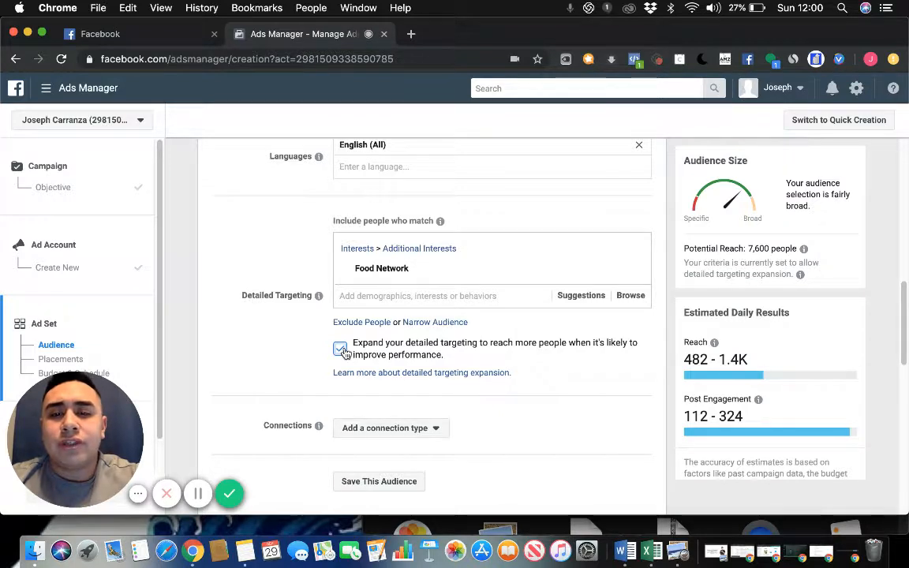
{"action": "left_click", "coordinate": [340, 348]}
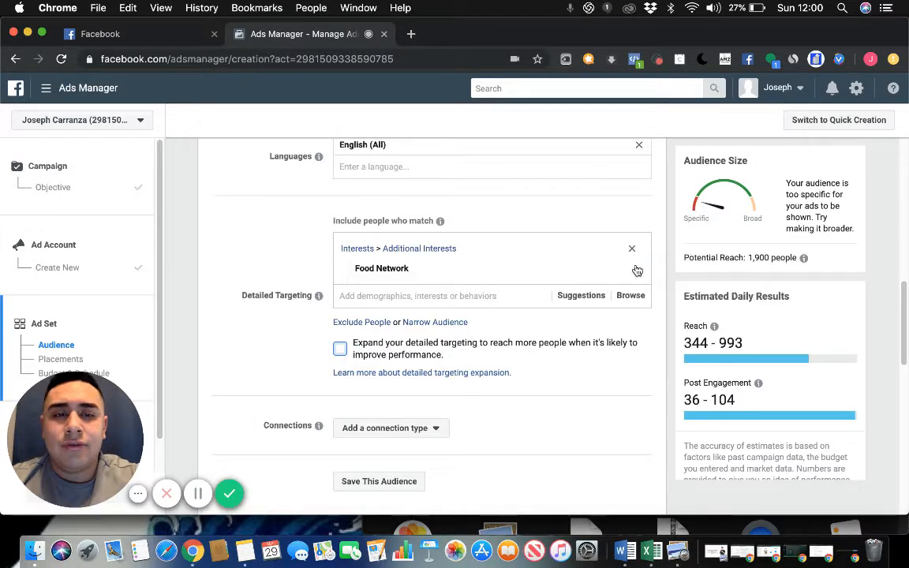
{"action": "mouse_move", "coordinate": [633, 262]}
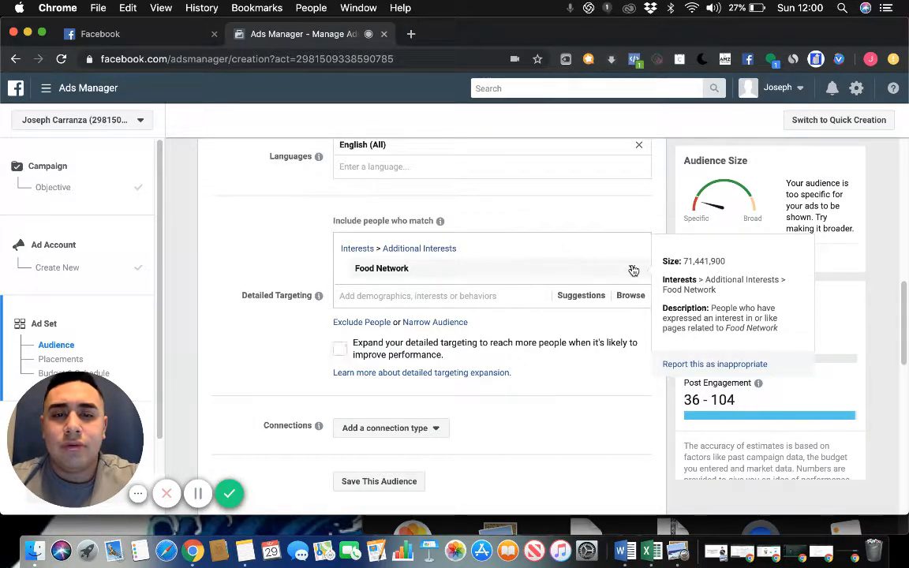
{"action": "left_click", "coordinate": [632, 269]}
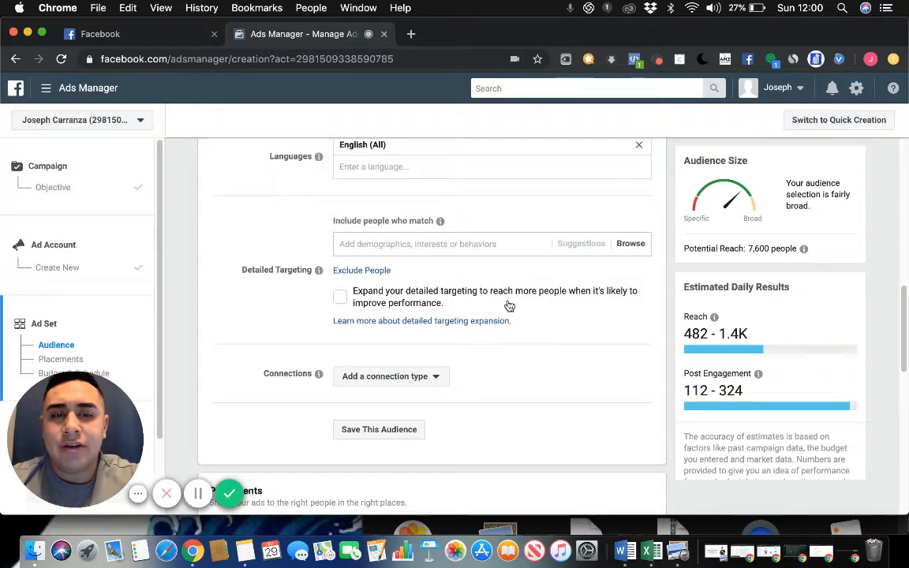
Review the available connection types for Facebook Pages, apps and events without adding one.
{"action": "scroll", "coordinate": [509, 306], "scroll_direction": "down", "scroll_amount": 2}
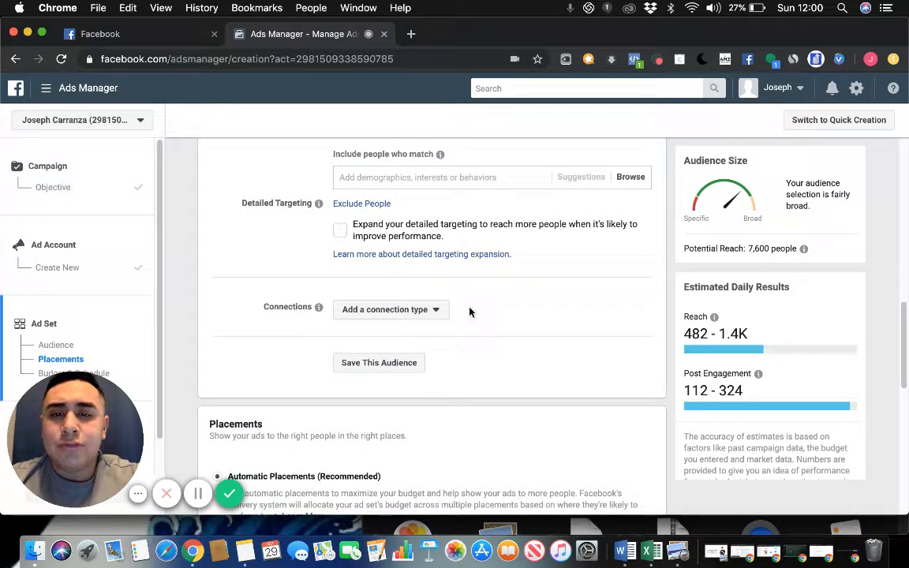
{"action": "left_click", "coordinate": [442, 314]}
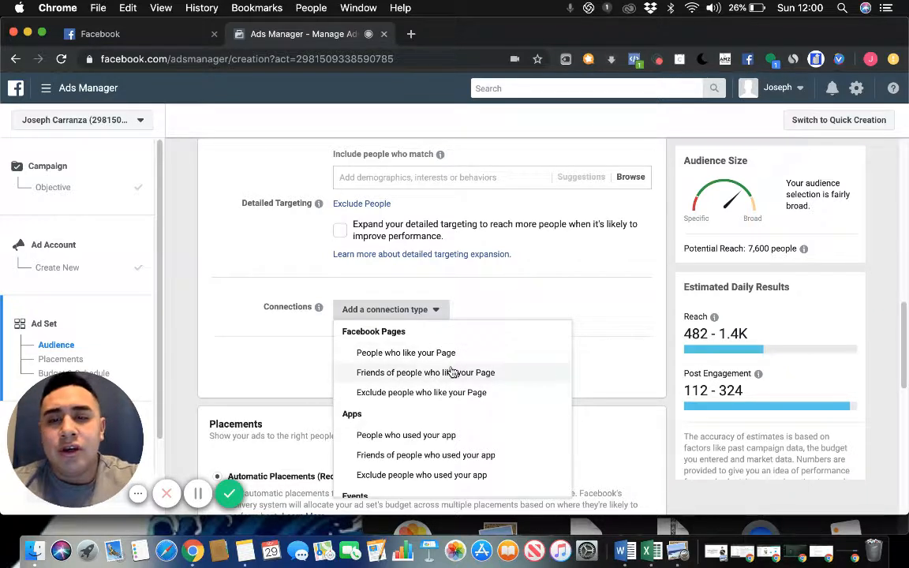
{"action": "scroll", "coordinate": [417, 436], "scroll_direction": "down", "scroll_amount": 1}
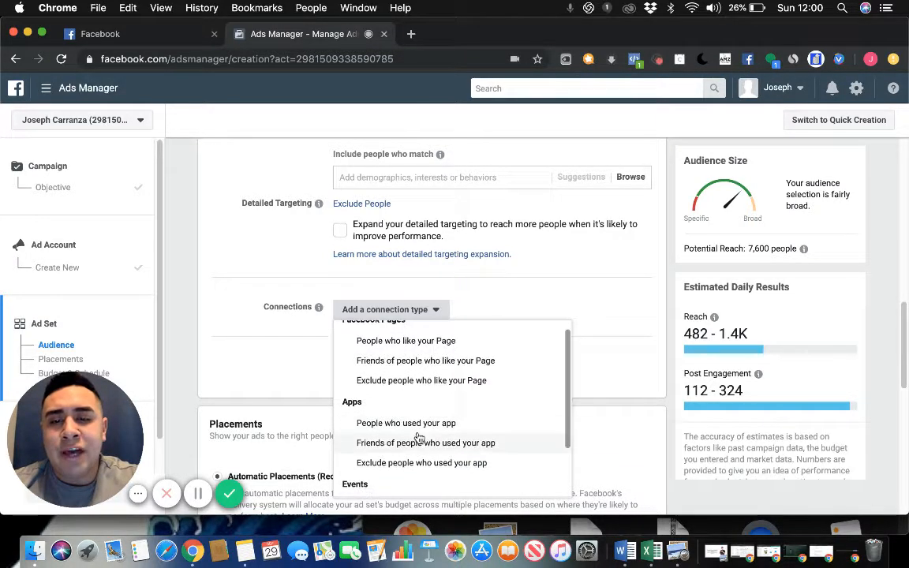
{"action": "scroll", "coordinate": [419, 439], "scroll_direction": "down", "scroll_amount": 3}
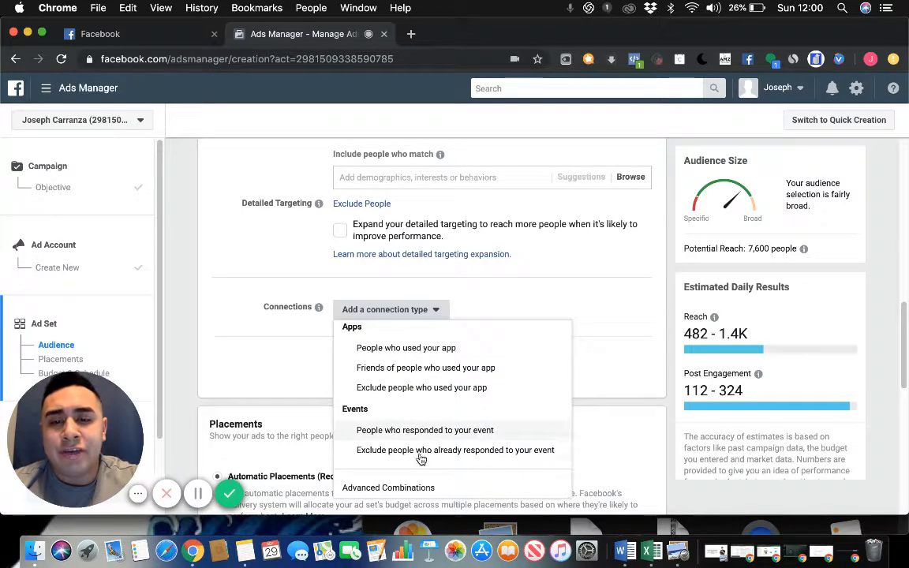
{"action": "scroll", "coordinate": [423, 410], "scroll_direction": "up", "scroll_amount": 3}
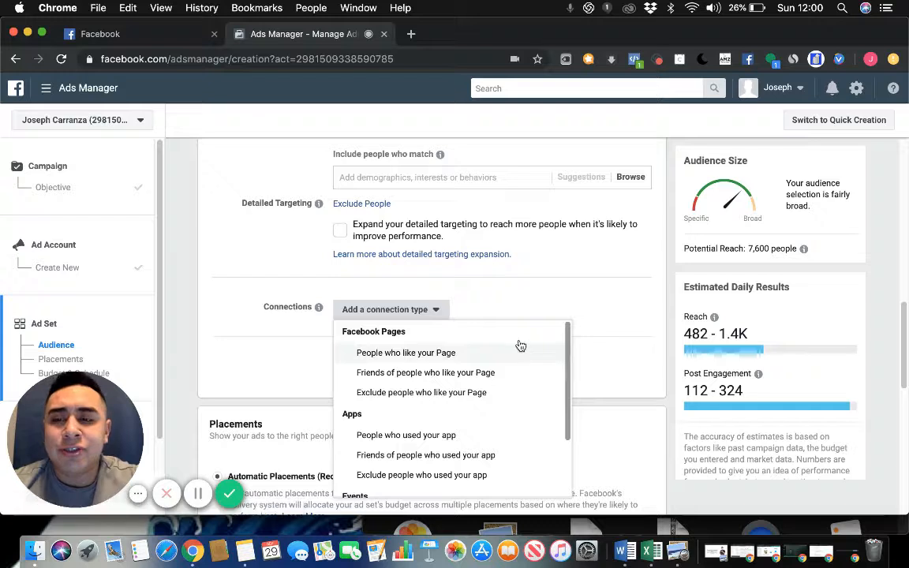
{"action": "left_click", "coordinate": [570, 287]}
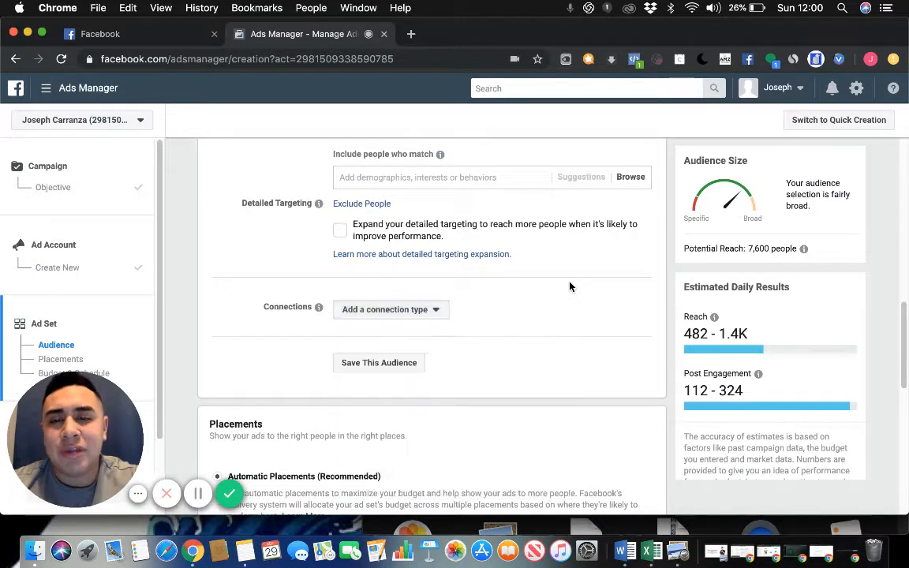
Save the current audience under the name oct's special.
{"action": "left_click", "coordinate": [386, 364]}
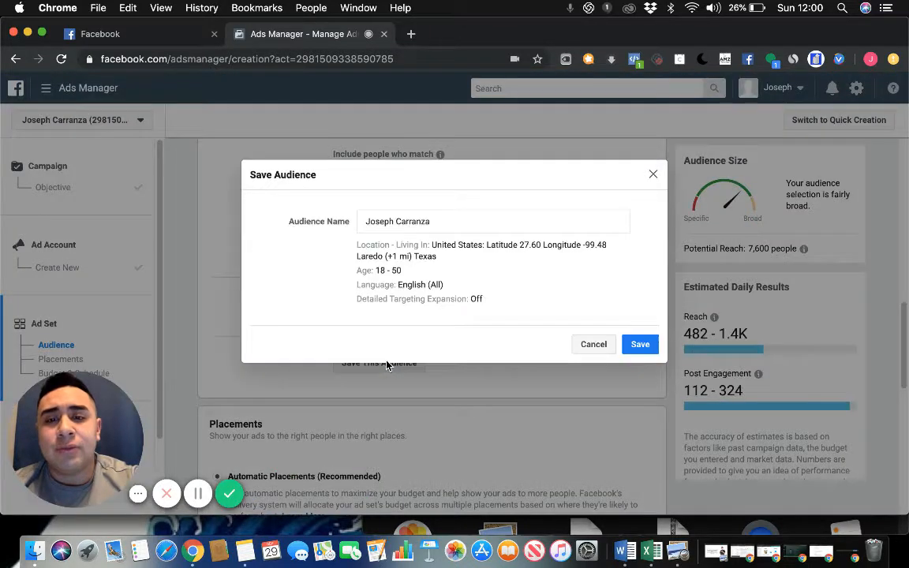
{"action": "triple_click", "coordinate": [466, 222]}
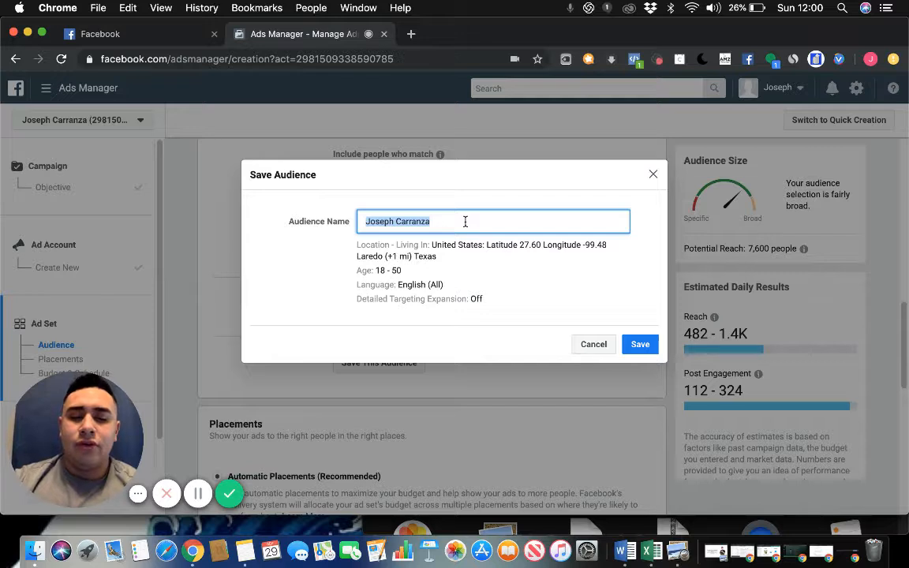
{"action": "type", "text": "oct's special"}
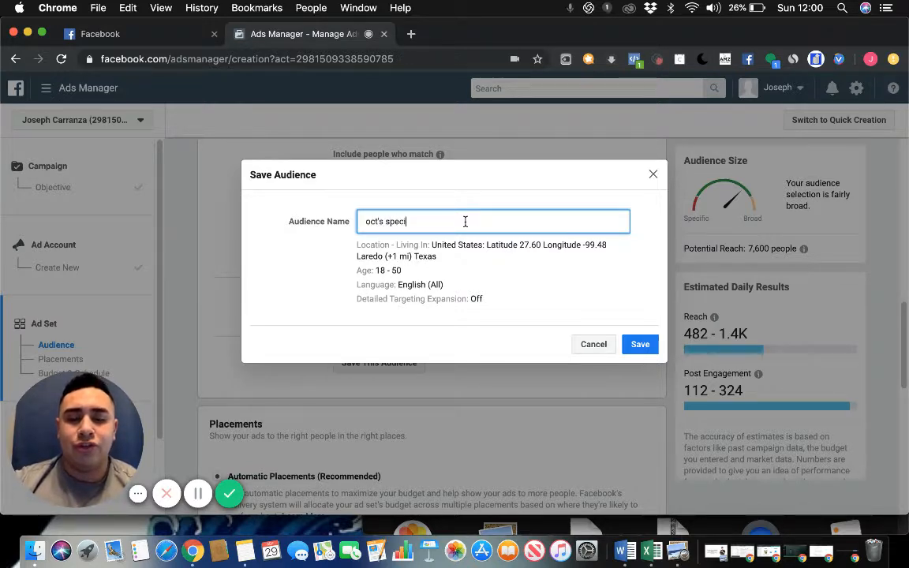
{"action": "left_click", "coordinate": [638, 345]}
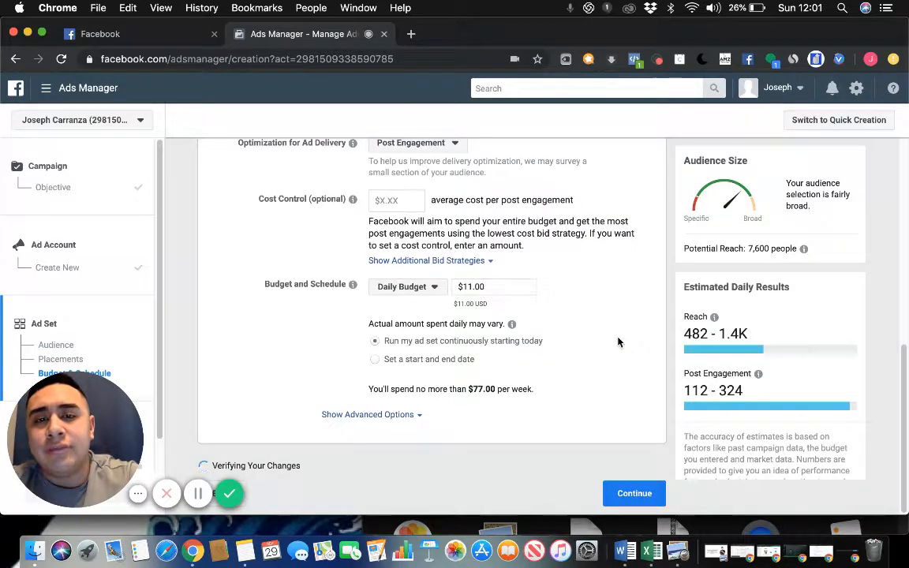
Dismiss the Try Detailed Targeting Expansion recommendation in the saved audience's summary.
{"action": "scroll", "coordinate": [618, 341], "scroll_direction": "up", "scroll_amount": 2}
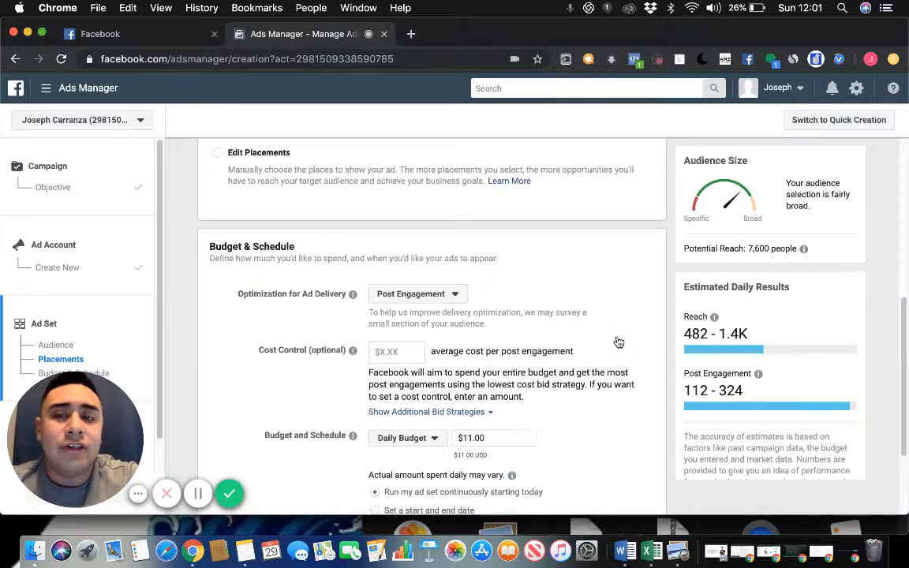
{"action": "scroll", "coordinate": [618, 341], "scroll_direction": "up", "scroll_amount": 4}
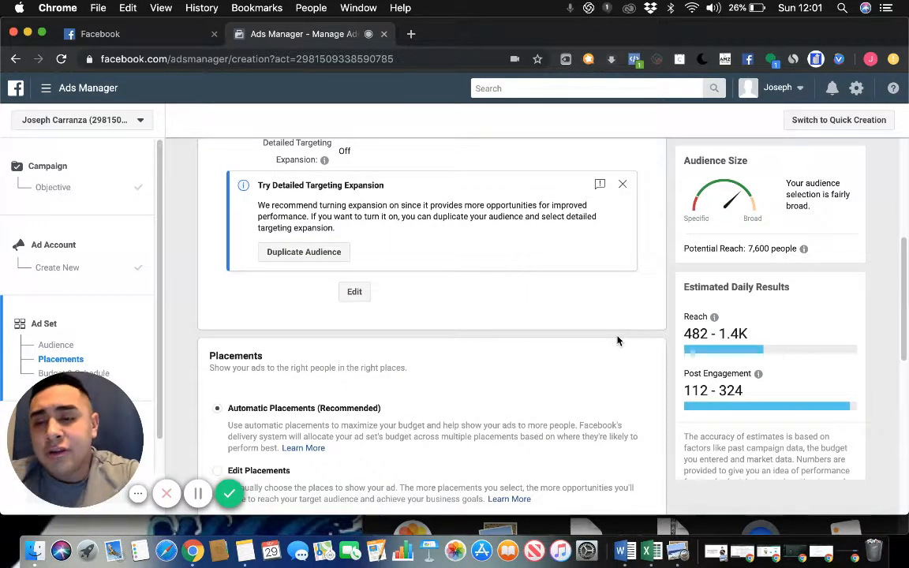
{"action": "scroll", "coordinate": [622, 327], "scroll_direction": "up", "scroll_amount": 1}
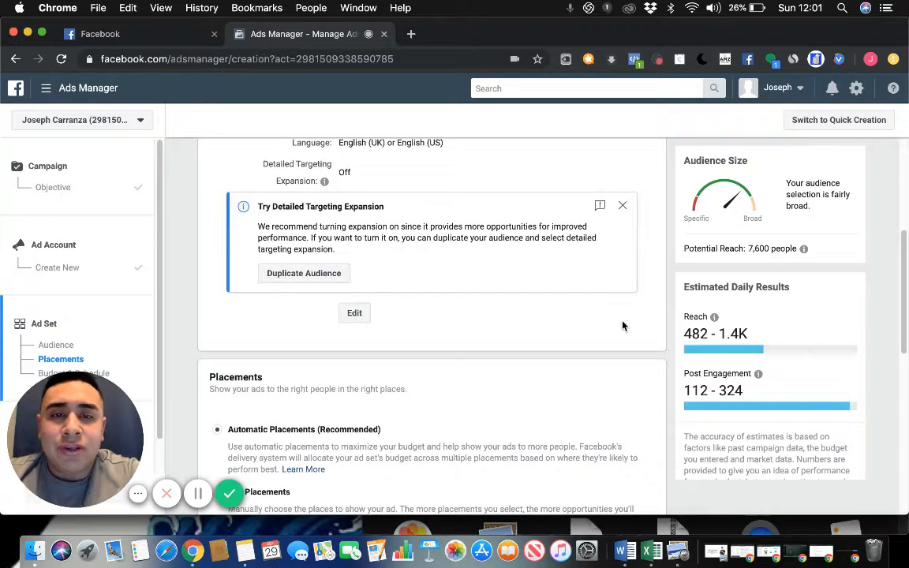
{"action": "left_click", "coordinate": [623, 208]}
{"action": "scroll", "coordinate": [612, 333], "scroll_direction": "up", "scroll_amount": 3}
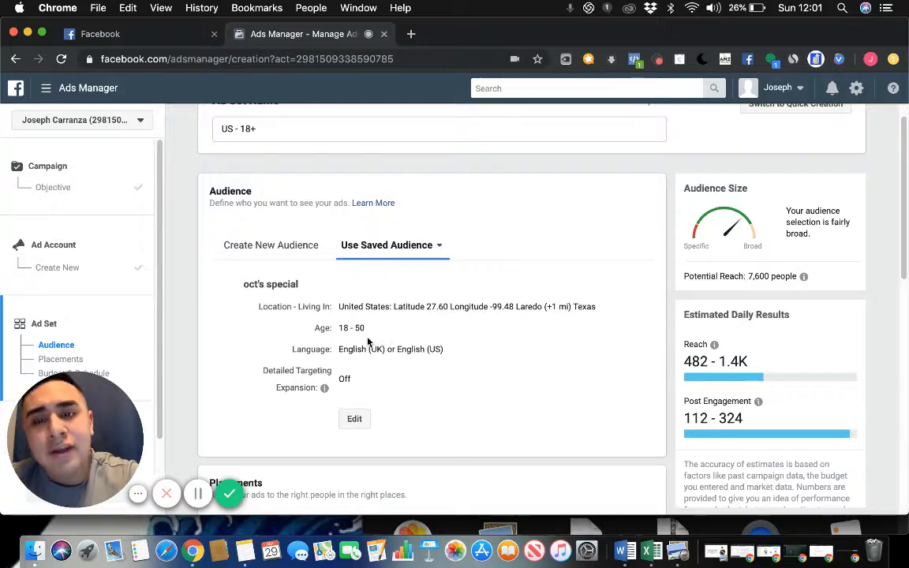
Check the saved audience list and the targeting summary of the oct's special audience.
{"action": "left_click", "coordinate": [402, 247]}
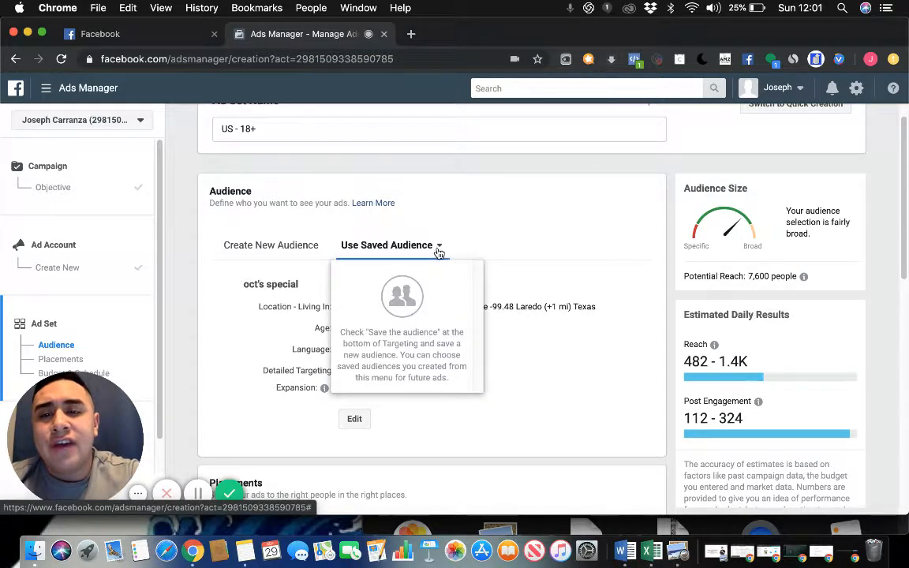
{"action": "left_click", "coordinate": [508, 227]}
{"action": "double_click", "coordinate": [286, 282]}
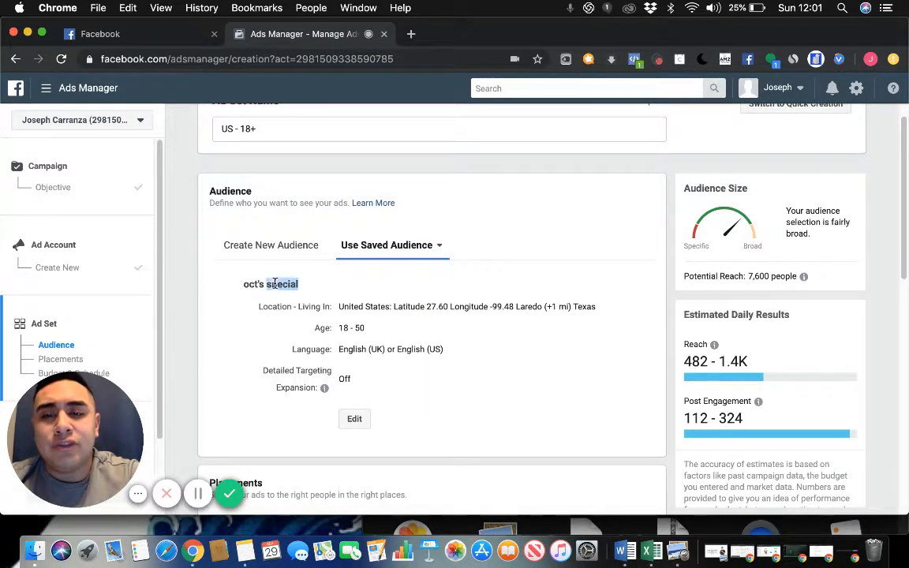
{"action": "left_click", "coordinate": [286, 282]}
{"action": "left_click", "coordinate": [497, 343]}
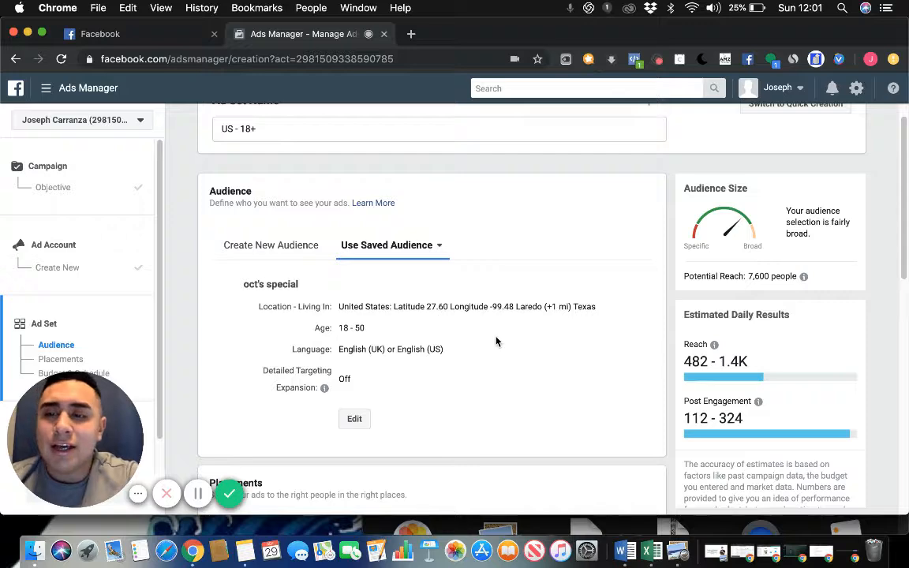
Switch the ad set from automatic placements to Edit Placements and bring up the device, platform and placement options.
{"action": "scroll", "coordinate": [498, 343], "scroll_direction": "down", "scroll_amount": 3}
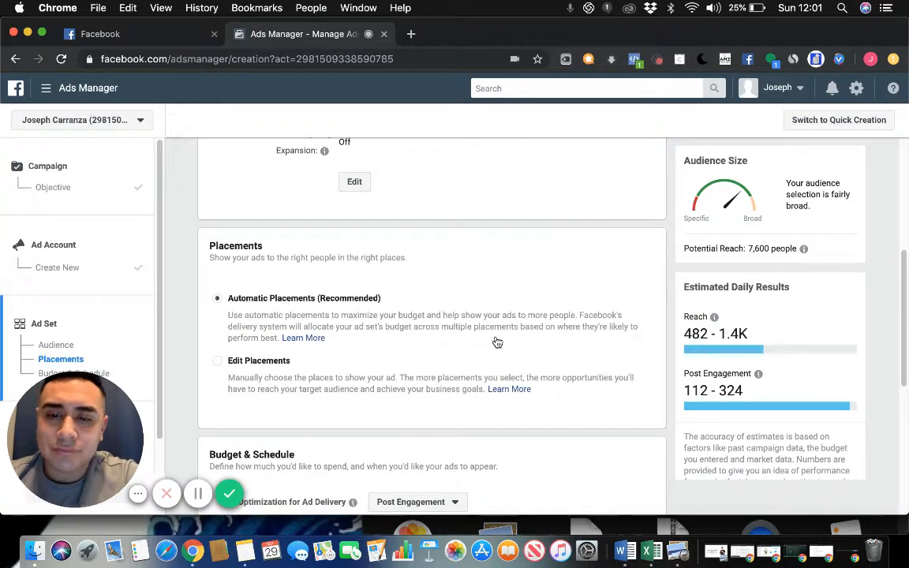
{"action": "double_click", "coordinate": [224, 245]}
{"action": "left_click", "coordinate": [573, 276]}
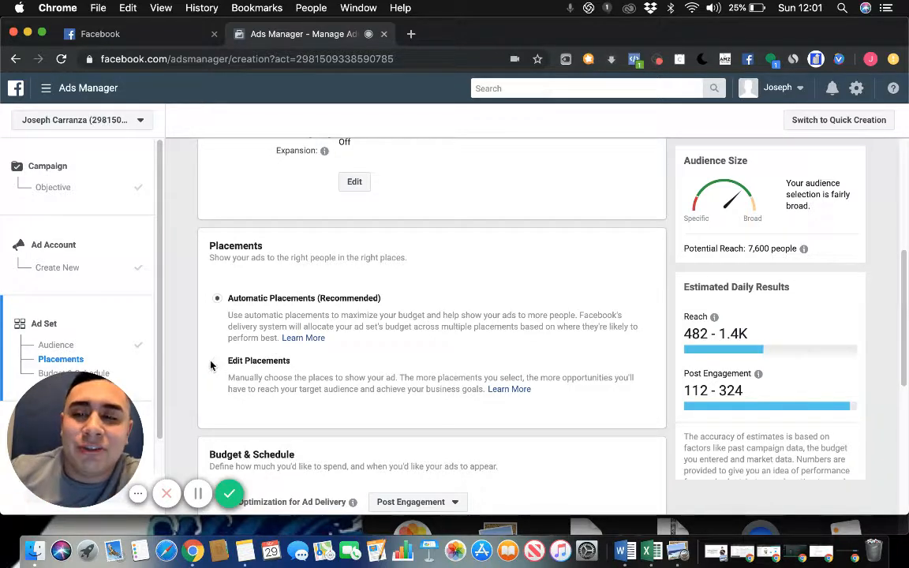
{"action": "left_click", "coordinate": [405, 361]}
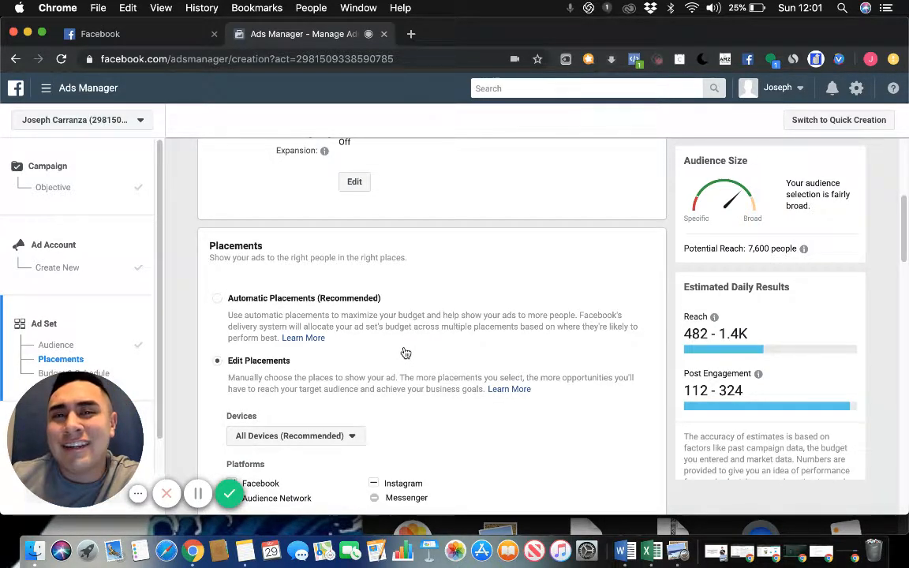
{"action": "scroll", "coordinate": [406, 353], "scroll_direction": "down", "scroll_amount": 1}
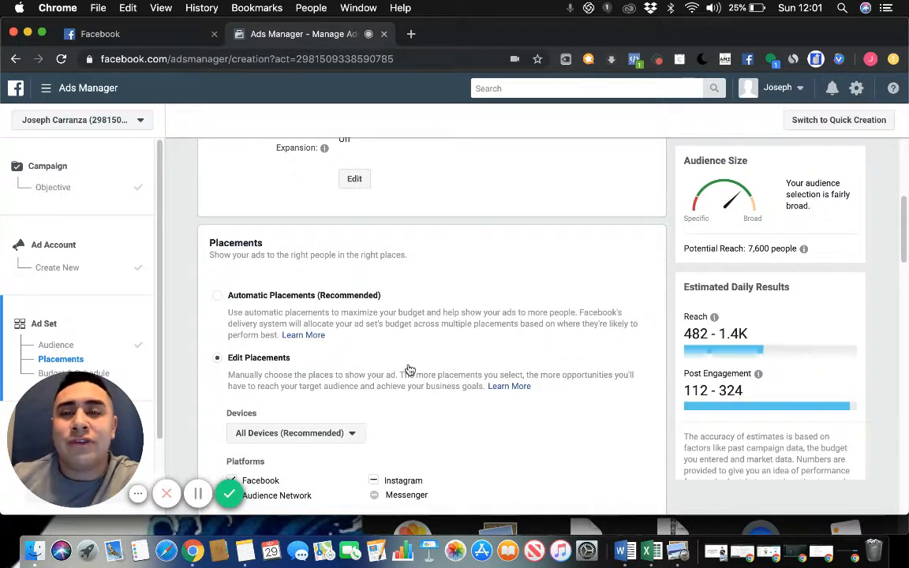
{"action": "scroll", "coordinate": [401, 345], "scroll_direction": "down", "scroll_amount": 5}
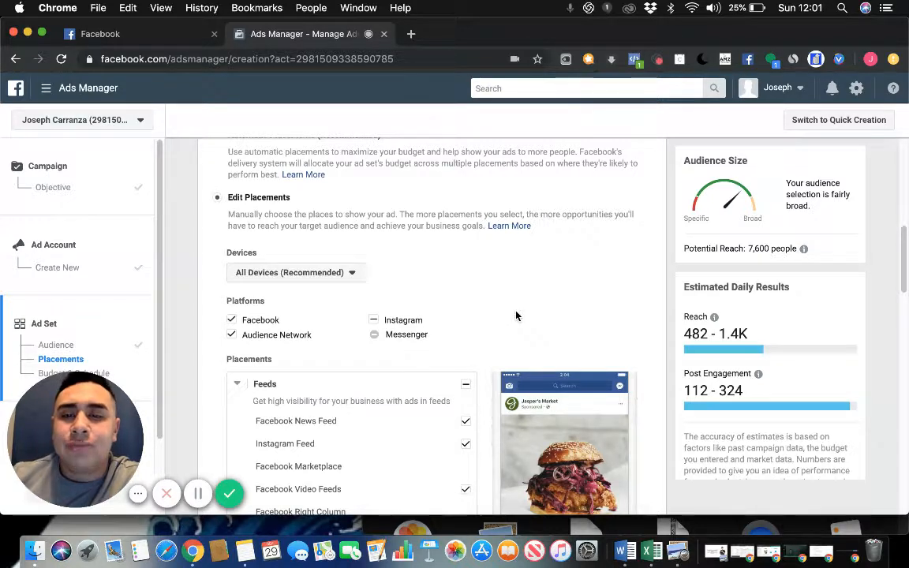
Remove Audience Network and Instagram from the ad set's platforms, keeping only Facebook selected.
{"action": "left_click", "coordinate": [232, 336]}
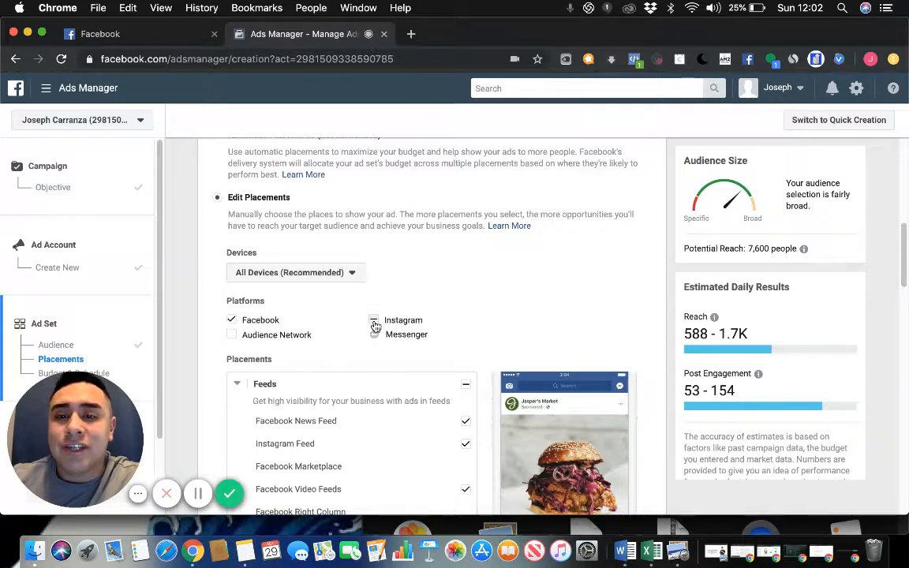
{"action": "left_click", "coordinate": [375, 323]}
{"action": "scroll", "coordinate": [496, 291], "scroll_direction": "down", "scroll_amount": 1}
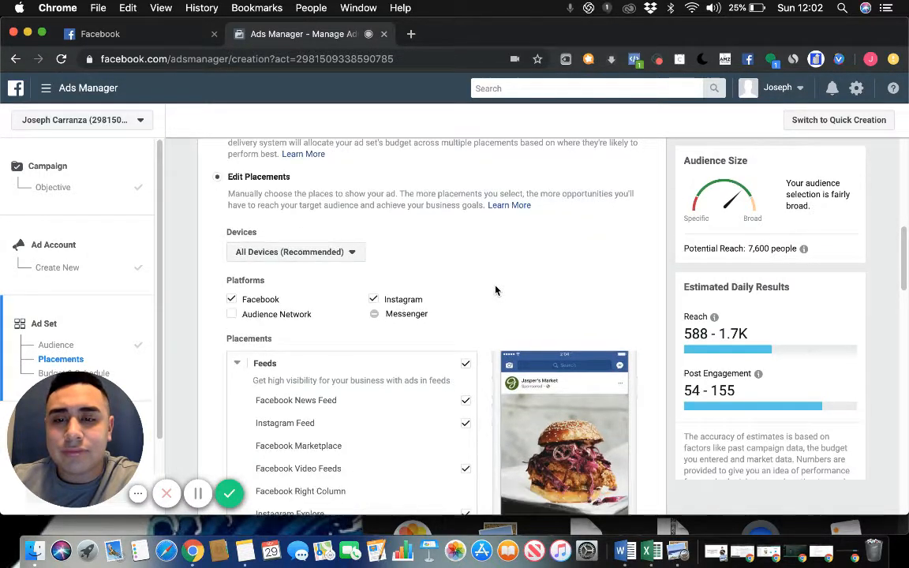
{"action": "scroll", "coordinate": [495, 292], "scroll_direction": "down", "scroll_amount": 1}
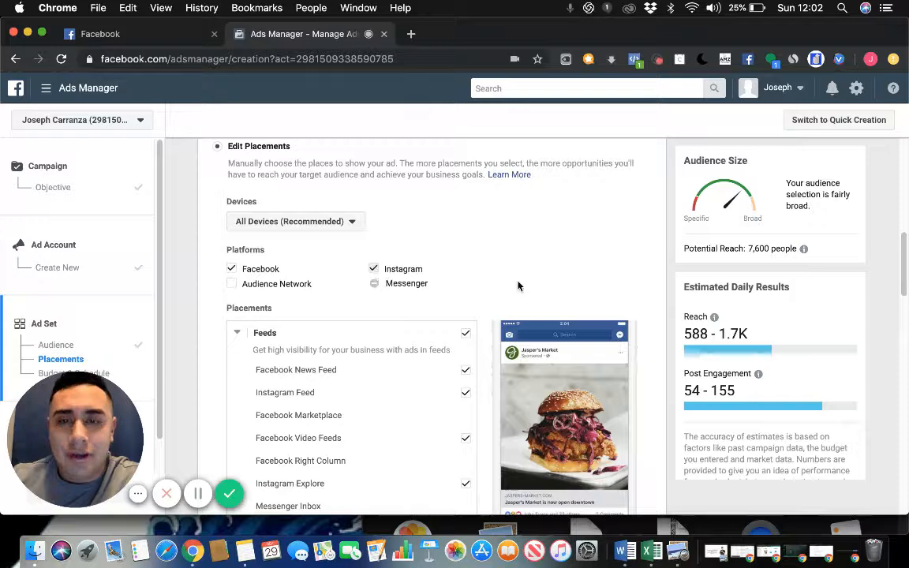
{"action": "scroll", "coordinate": [503, 266], "scroll_direction": "down", "scroll_amount": 1}
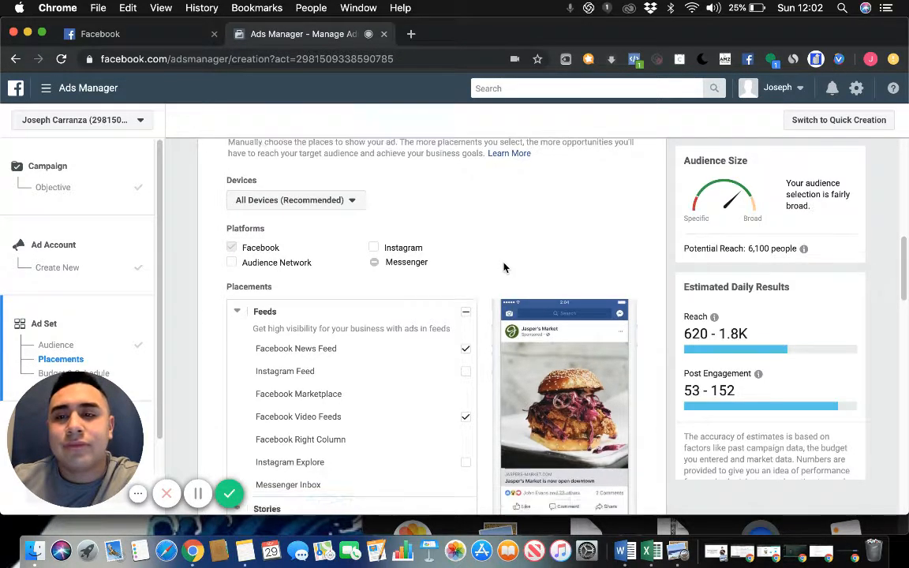
Exclude Facebook Video Feeds from the Feeds placements and keep Facebook News Feed selected.
{"action": "scroll", "coordinate": [504, 266], "scroll_direction": "down", "scroll_amount": 3}
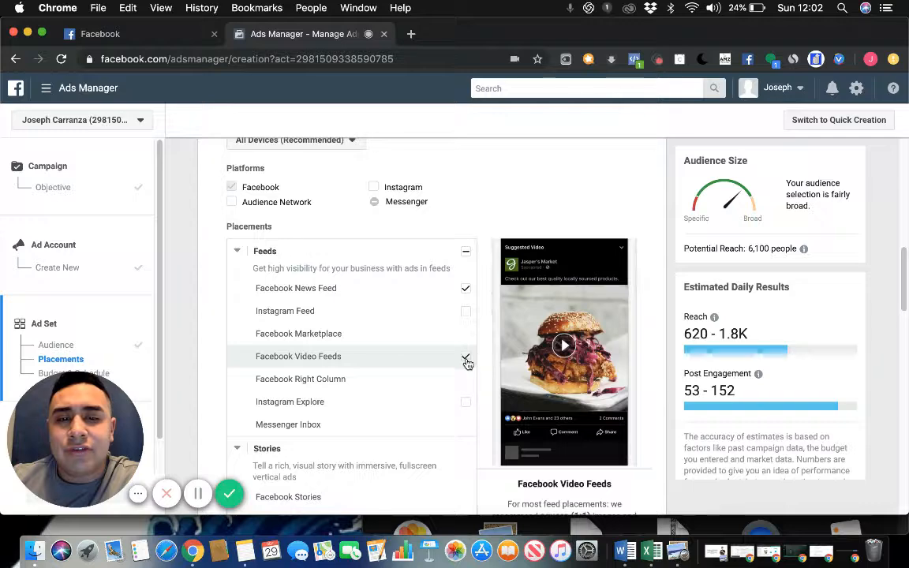
{"action": "left_click", "coordinate": [466, 357]}
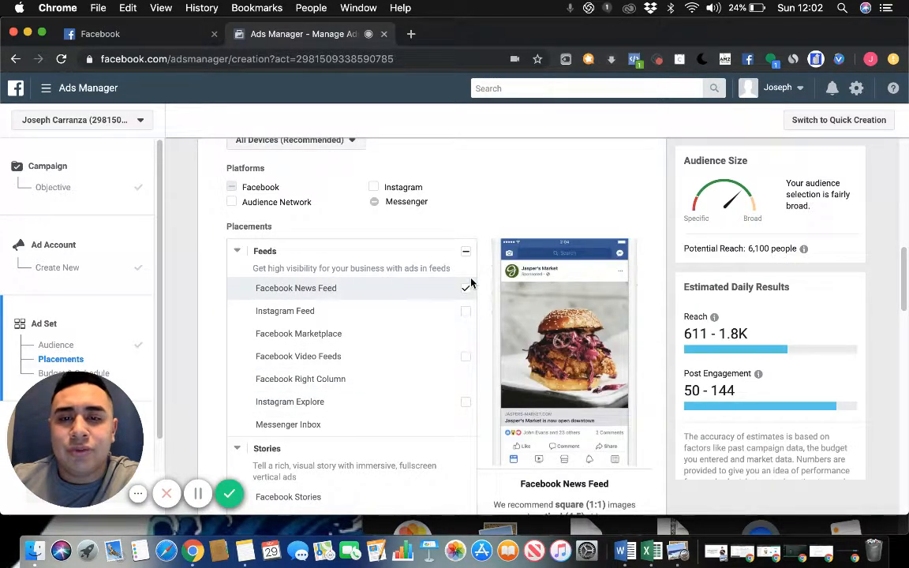
{"action": "left_click", "coordinate": [200, 494]}
{"action": "left_click", "coordinate": [199, 494]}
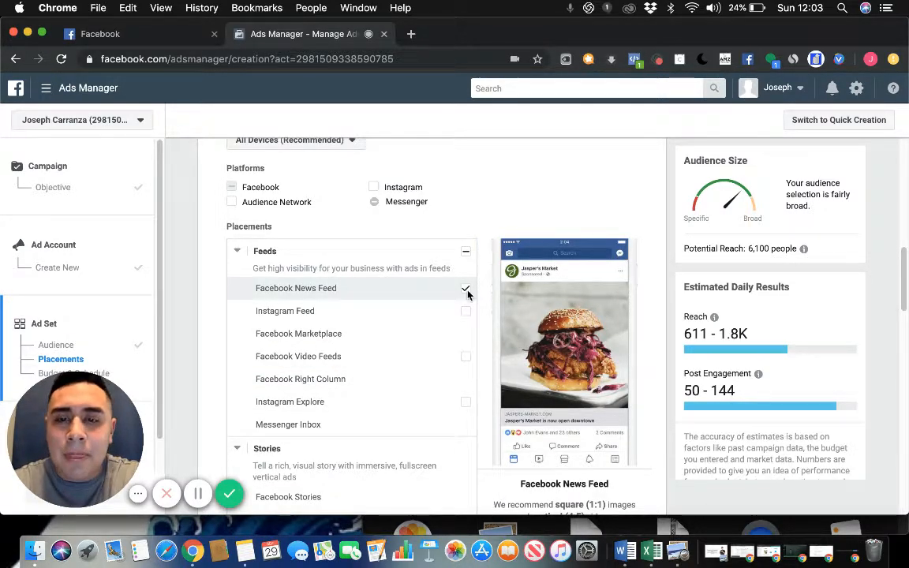
Exclude the In-Article and In-Stream placement groups from the ad set.
{"action": "scroll", "coordinate": [468, 295], "scroll_direction": "down", "scroll_amount": 5}
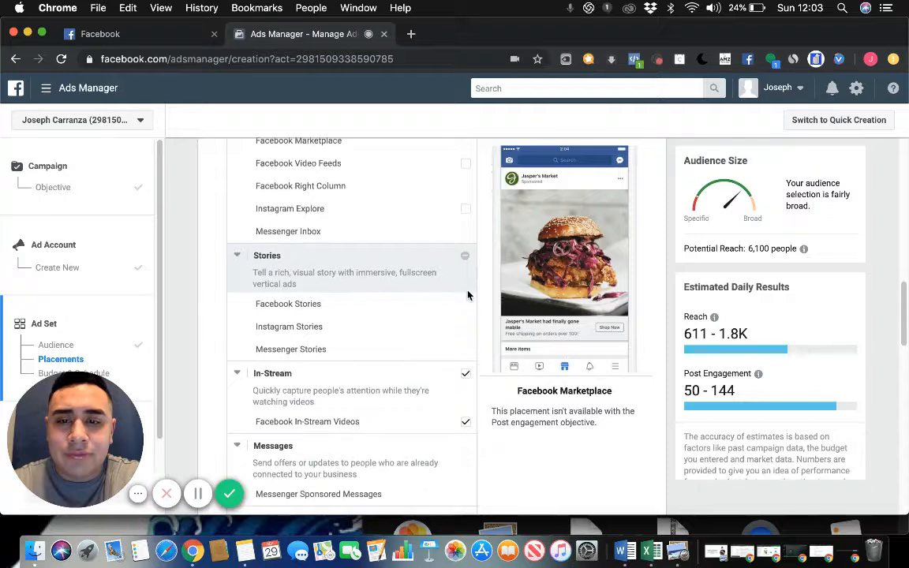
{"action": "scroll", "coordinate": [468, 296], "scroll_direction": "down", "scroll_amount": 1}
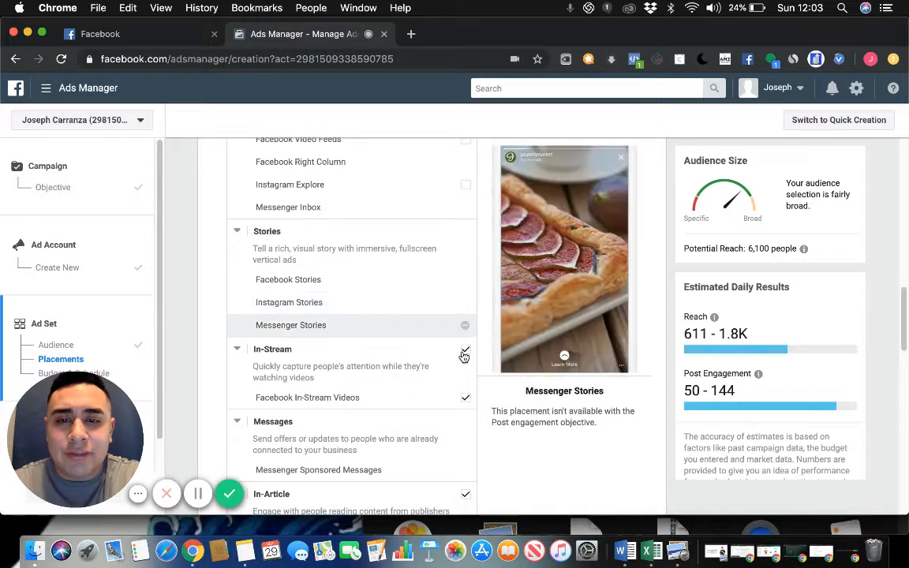
{"action": "left_click", "coordinate": [465, 495]}
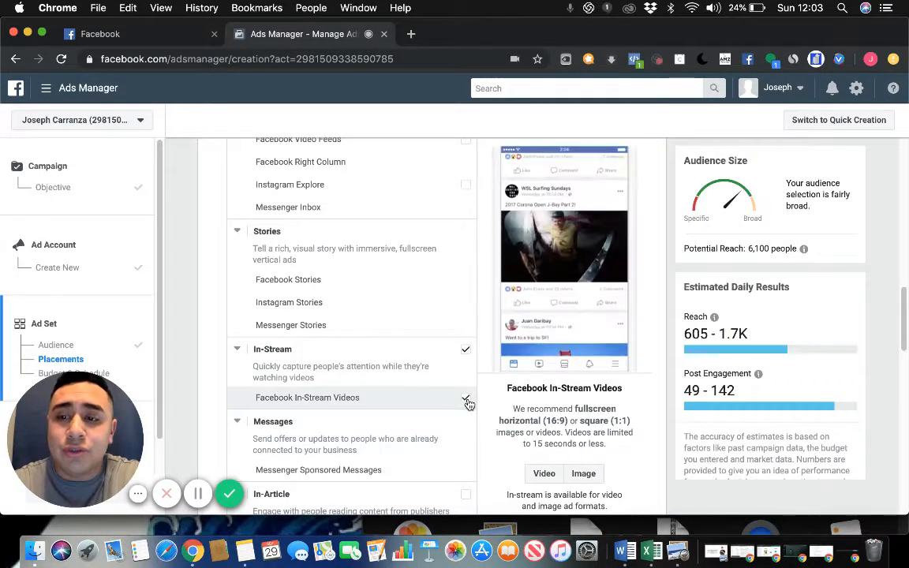
{"action": "left_click", "coordinate": [466, 355]}
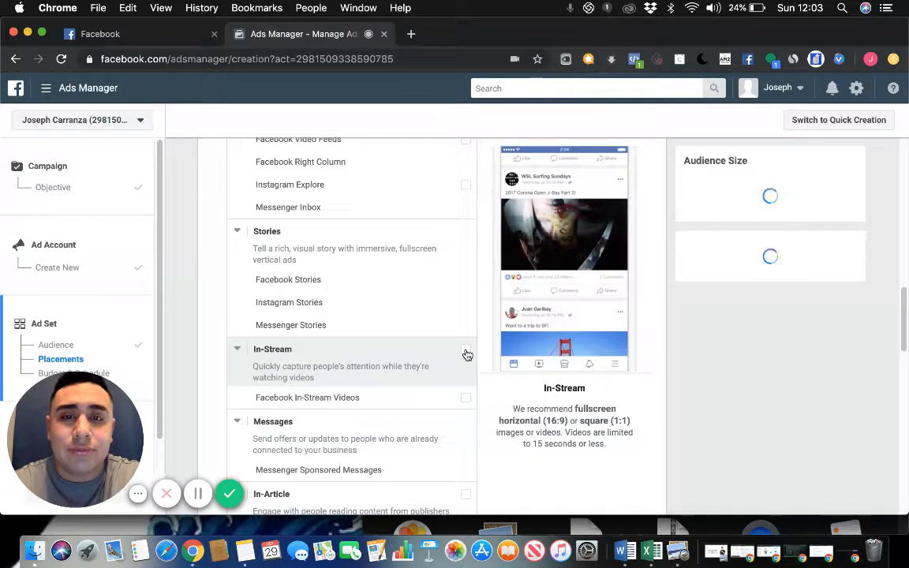
Dismiss the notice about removing Audience Network as a placement.
{"action": "scroll", "coordinate": [478, 396], "scroll_direction": "down", "scroll_amount": 1}
{"action": "scroll", "coordinate": [480, 397], "scroll_direction": "down", "scroll_amount": 5}
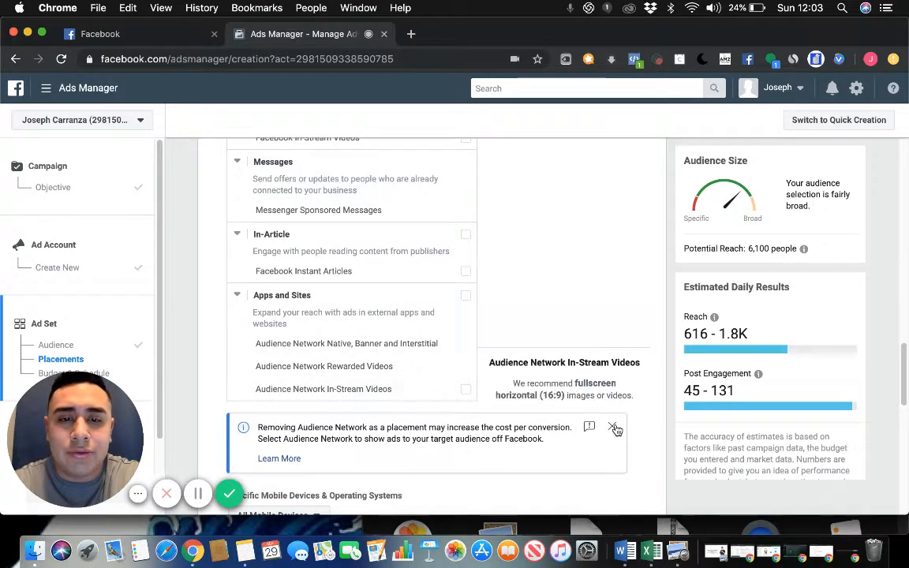
{"action": "left_click", "coordinate": [615, 429]}
Limit ad delivery on all mobile devices to only when connected to Wi-Fi.
{"action": "scroll", "coordinate": [405, 337], "scroll_direction": "down", "scroll_amount": 1}
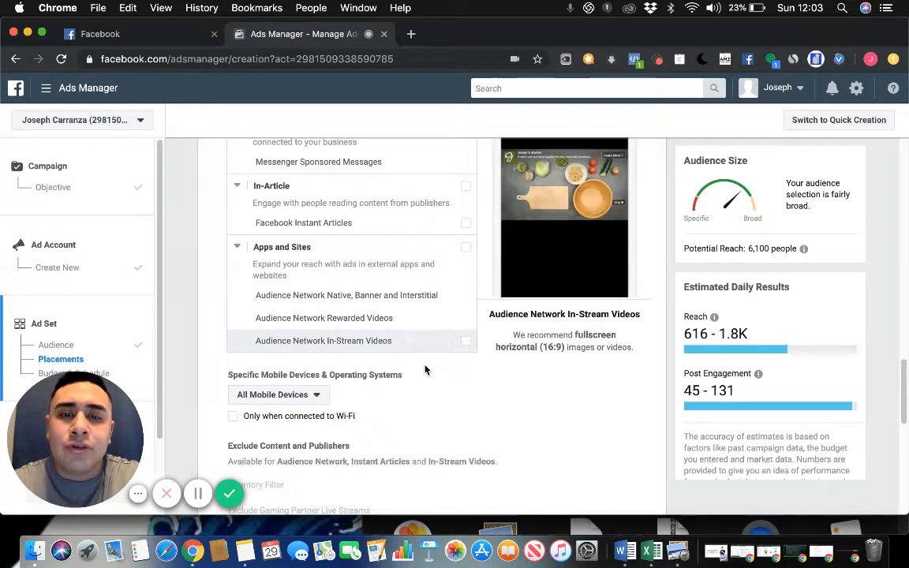
{"action": "scroll", "coordinate": [427, 371], "scroll_direction": "down", "scroll_amount": 1}
{"action": "scroll", "coordinate": [425, 376], "scroll_direction": "down", "scroll_amount": 1}
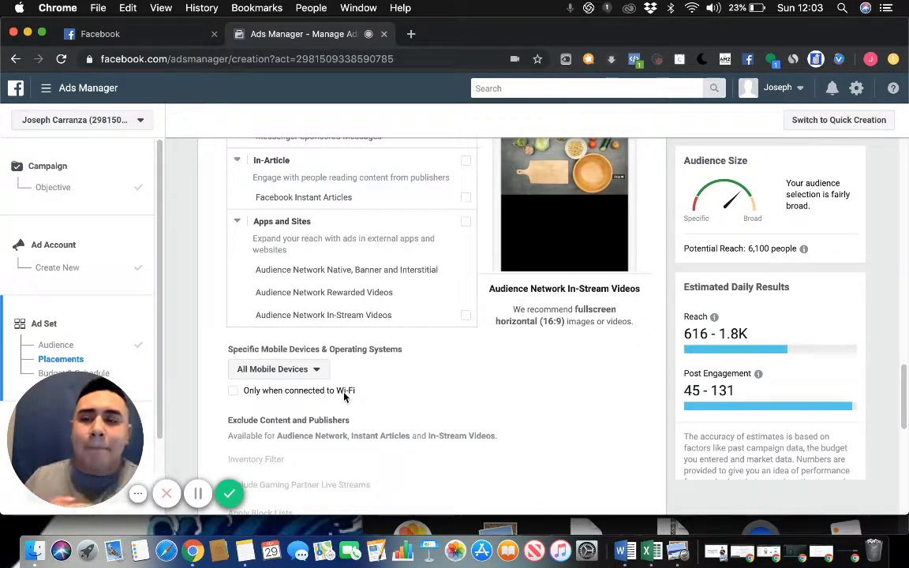
{"action": "left_click", "coordinate": [231, 393]}
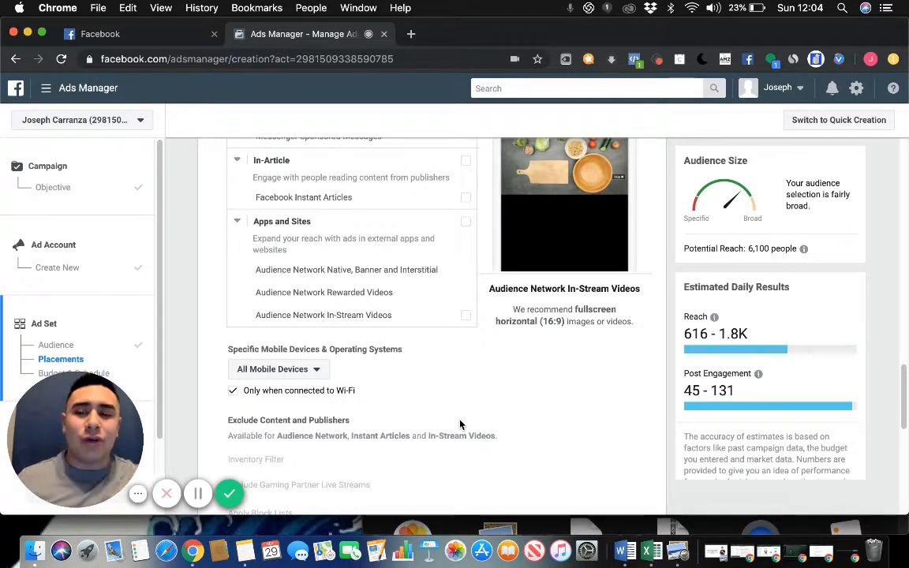
Review the Optimization for Ad Delivery choices under Budget & Schedule and keep Post Engagement.
{"action": "scroll", "coordinate": [449, 411], "scroll_direction": "down", "scroll_amount": 1}
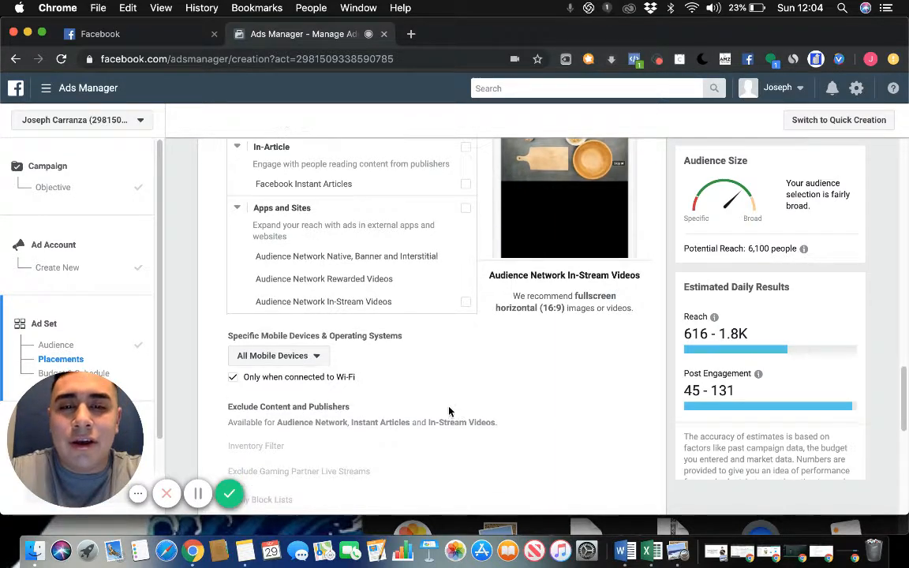
{"action": "scroll", "coordinate": [449, 412], "scroll_direction": "down", "scroll_amount": 3}
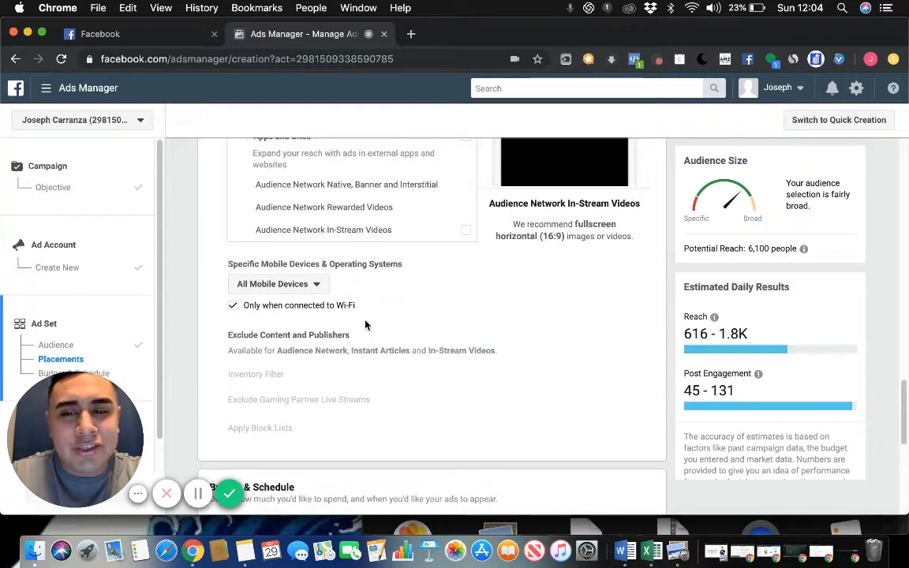
{"action": "scroll", "coordinate": [366, 323], "scroll_direction": "down", "scroll_amount": 5}
{"action": "scroll", "coordinate": [530, 294], "scroll_direction": "down", "scroll_amount": 2}
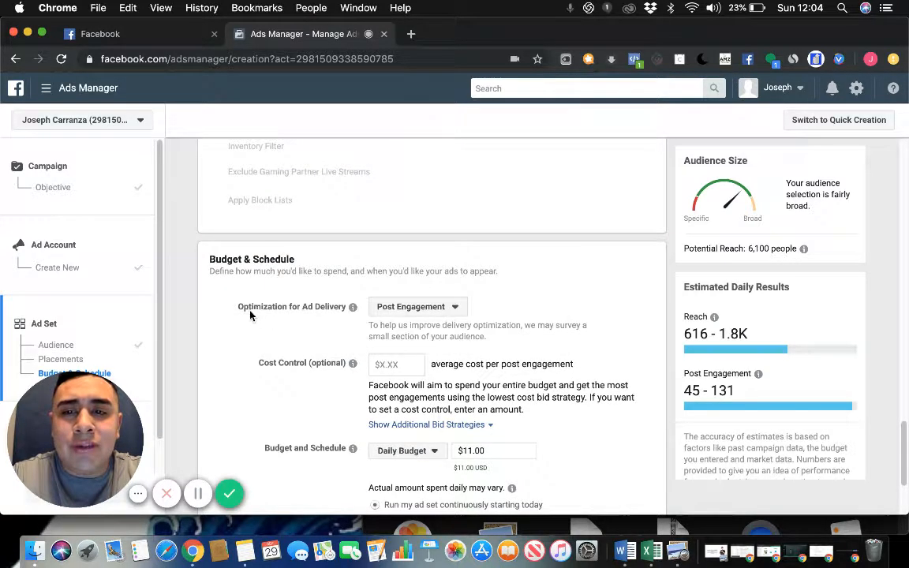
{"action": "left_click", "coordinate": [462, 313]}
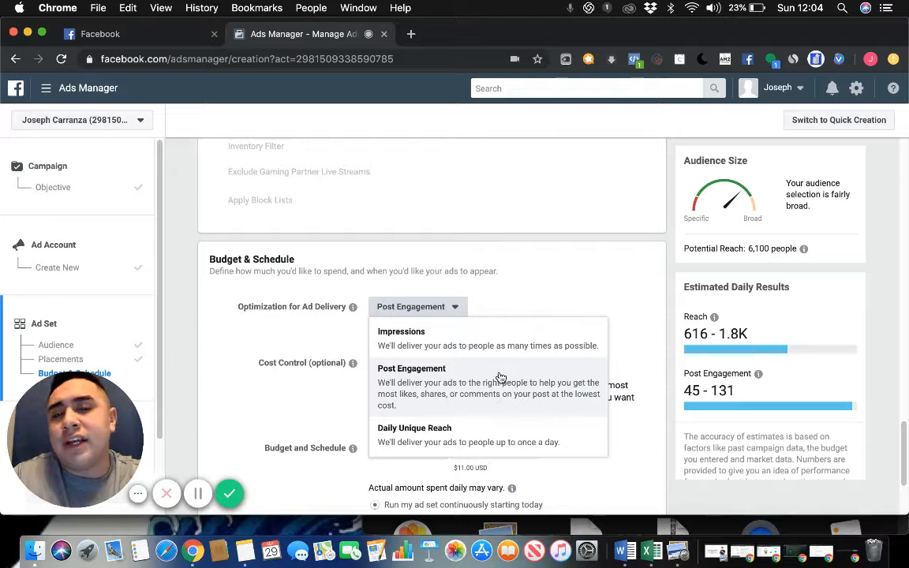
{"action": "left_click", "coordinate": [591, 276]}
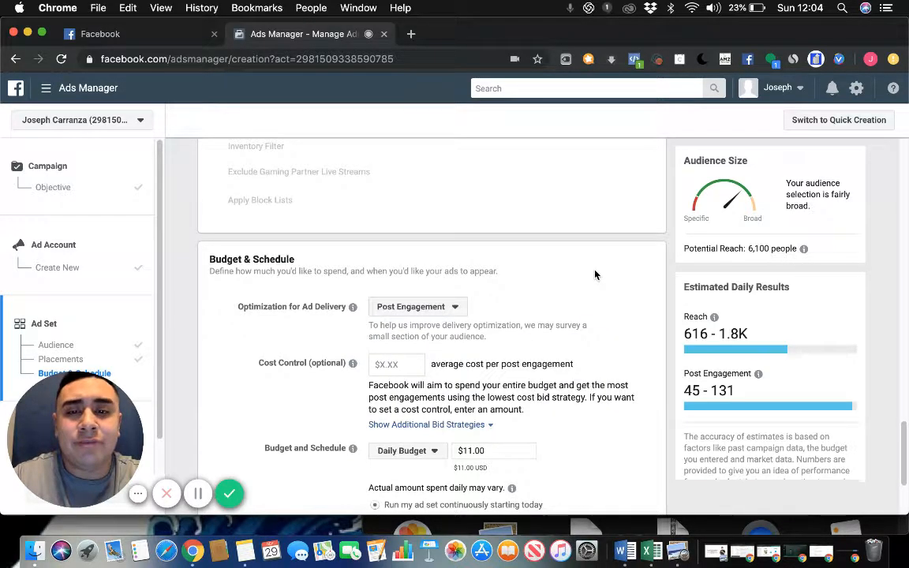
Try a cost control of .50 average cost per post engagement and clear the amount again.
{"action": "scroll", "coordinate": [595, 274], "scroll_direction": "down", "scroll_amount": 1}
{"action": "scroll", "coordinate": [595, 275], "scroll_direction": "down", "scroll_amount": 3}
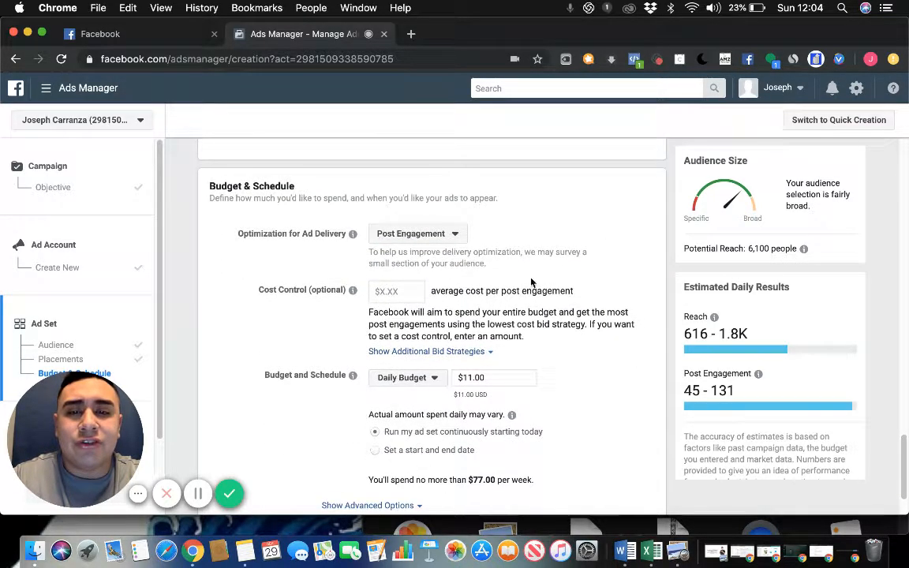
{"action": "left_click", "coordinate": [392, 292]}
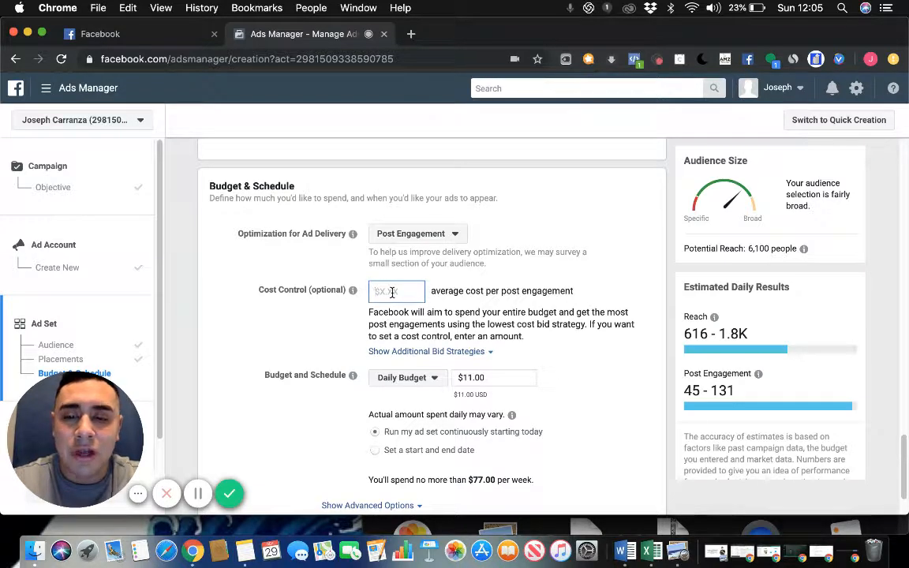
{"action": "type", "text": "1"}
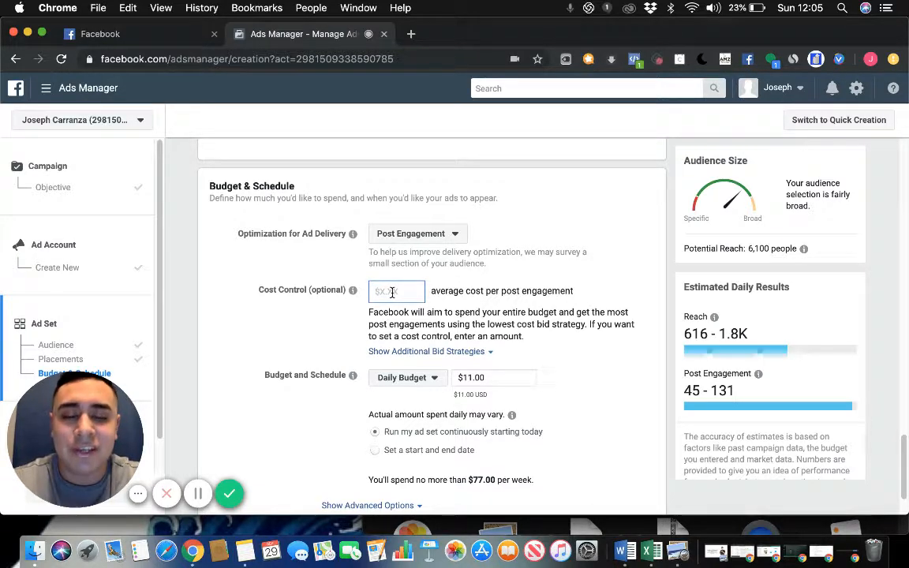
{"action": "key", "text": "BackSpace"}
{"action": "type", "text": ".50"}
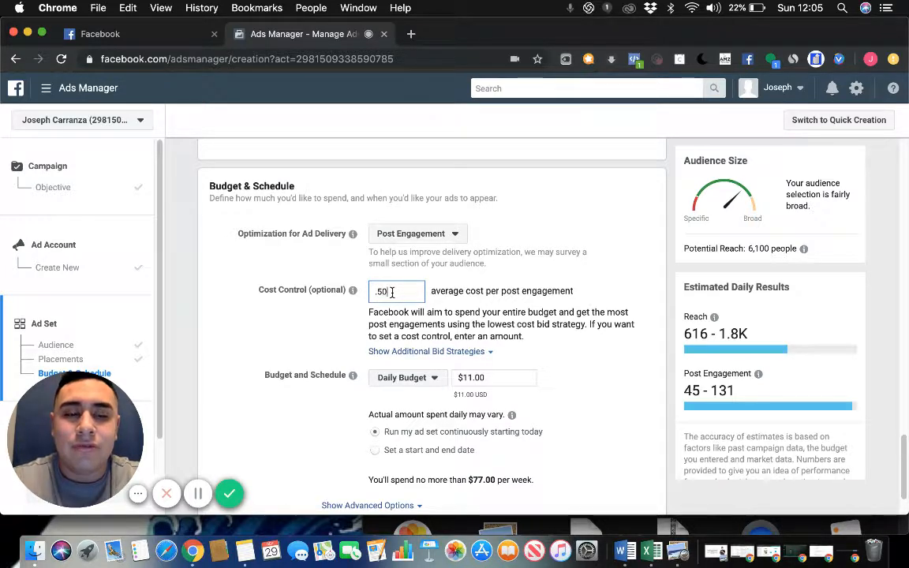
{"action": "key", "text": "BackSpace"}
{"action": "key", "text": "BackSpace"}
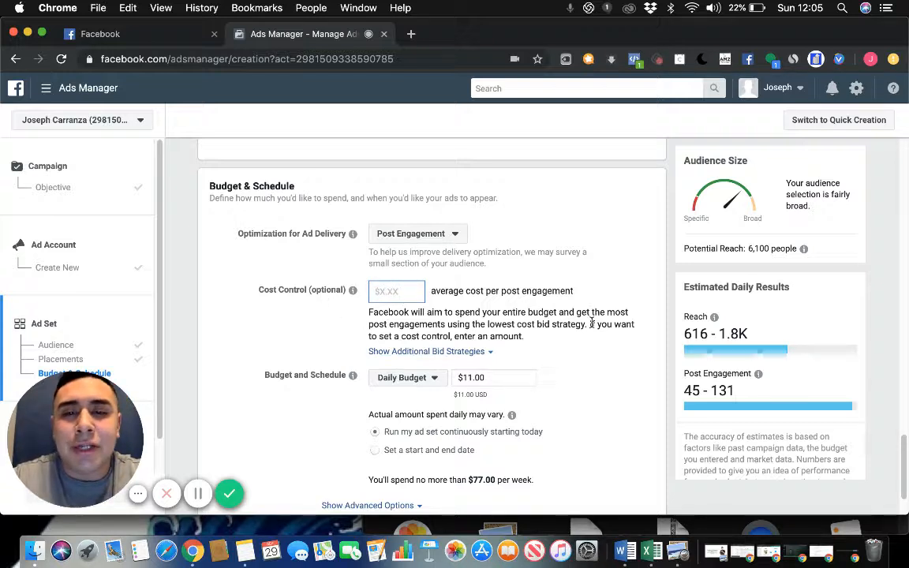
Keep the Daily Budget type, try an amount of 3.00 and replace it with 5.00.
{"action": "scroll", "coordinate": [593, 326], "scroll_direction": "down", "scroll_amount": 2}
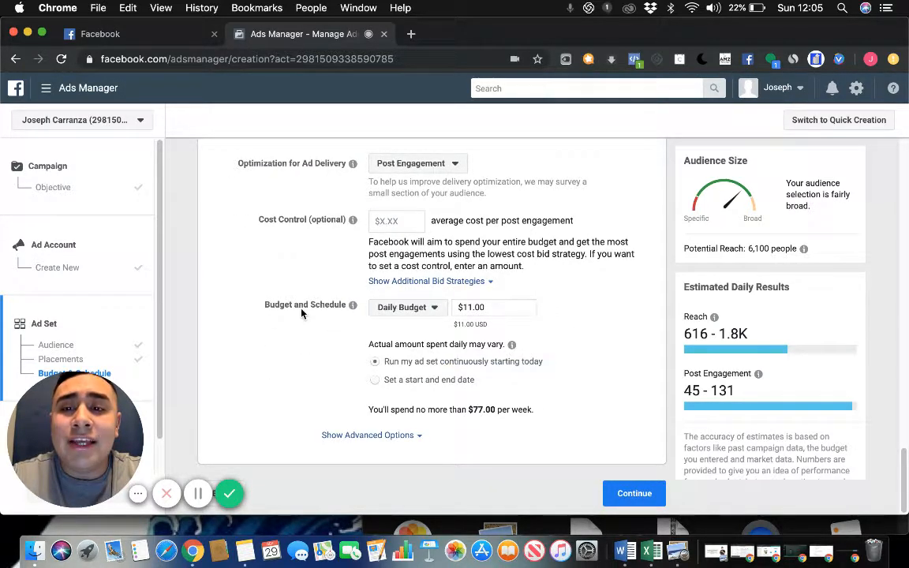
{"action": "left_click", "coordinate": [435, 310]}
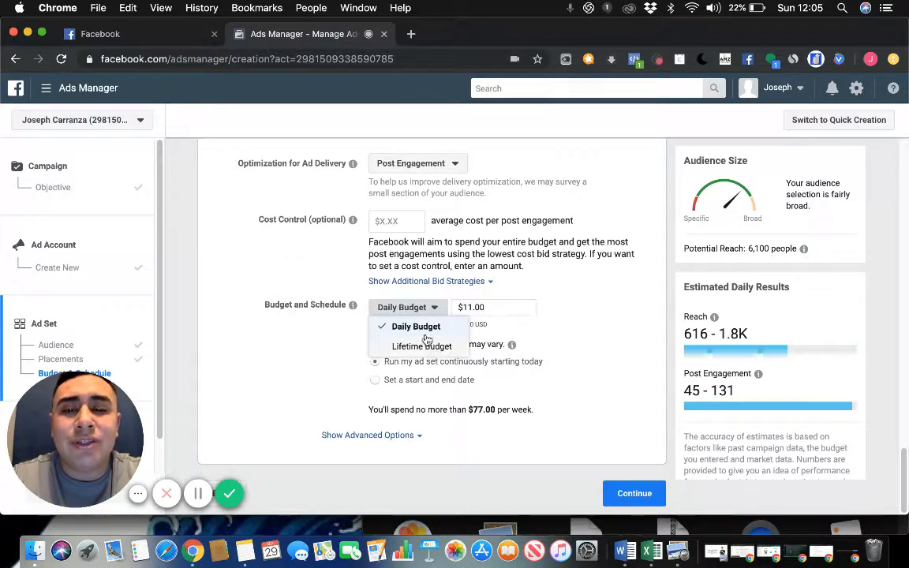
{"action": "triple_click", "coordinate": [483, 307]}
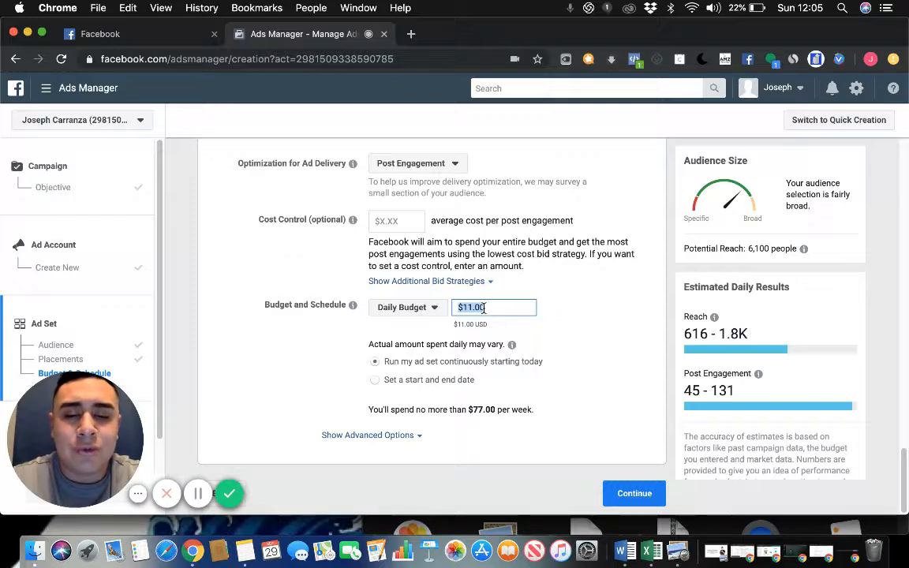
{"action": "type", "text": "3.00"}
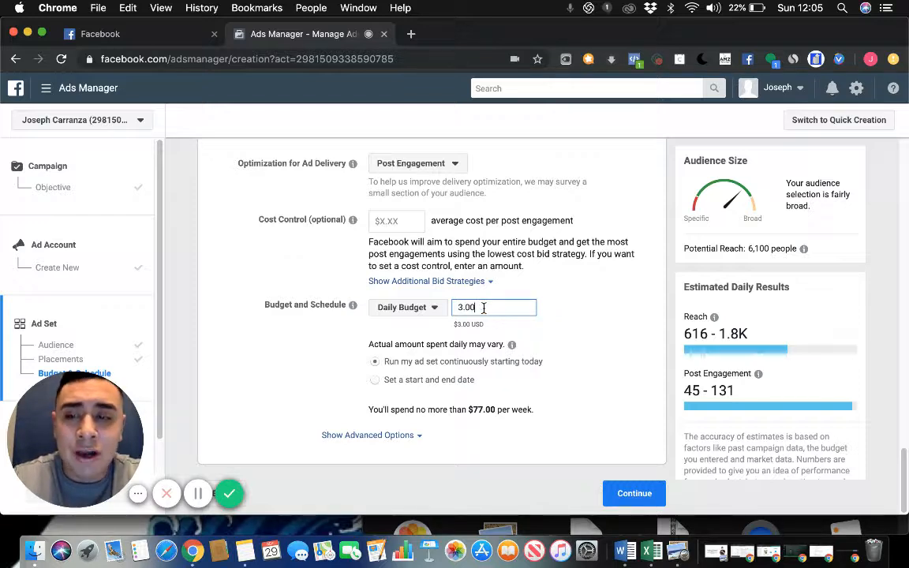
{"action": "key", "text": "BackSpace"}
{"action": "key", "text": "BackSpace"}
{"action": "key", "text": "BackSpace"}
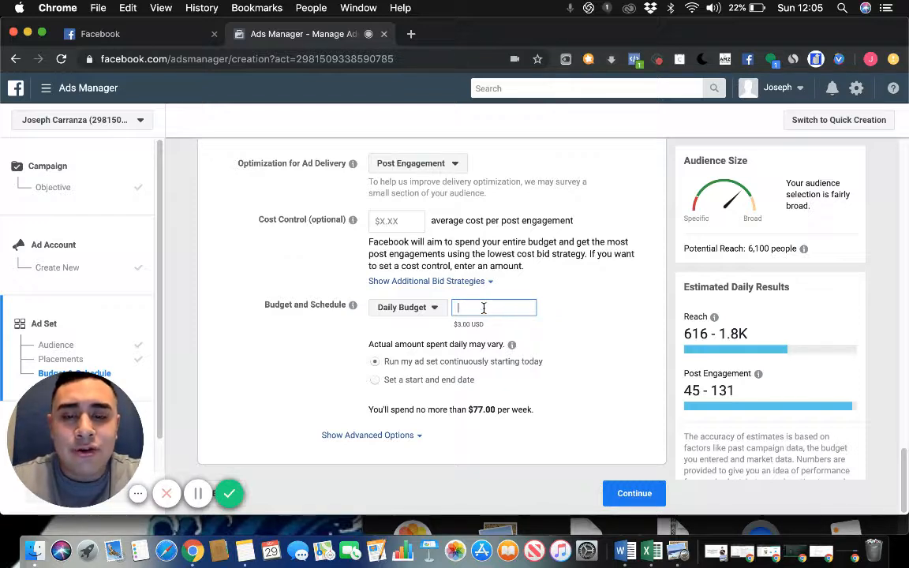
{"action": "type", "text": "5.00"}
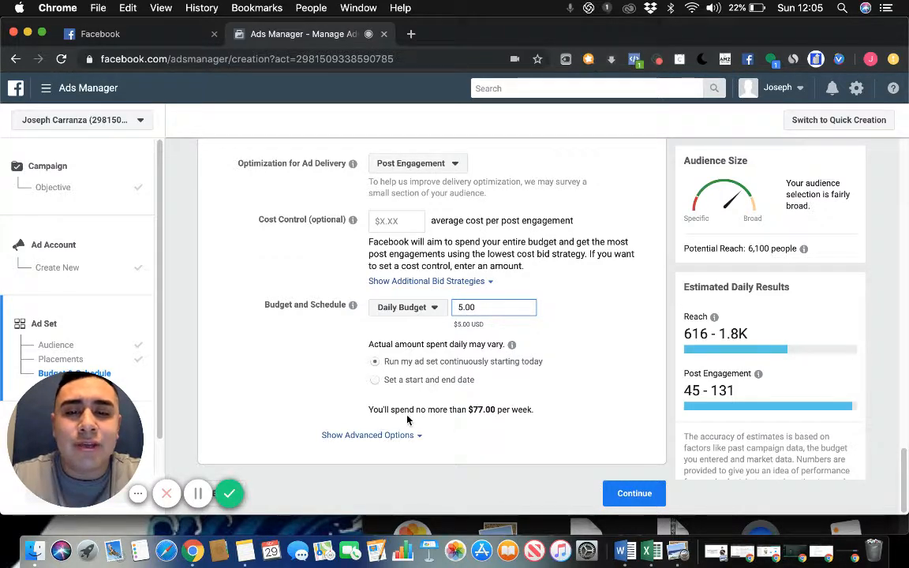
Set the ad set's daily budget to 10.00.
{"action": "double_click", "coordinate": [496, 308]}
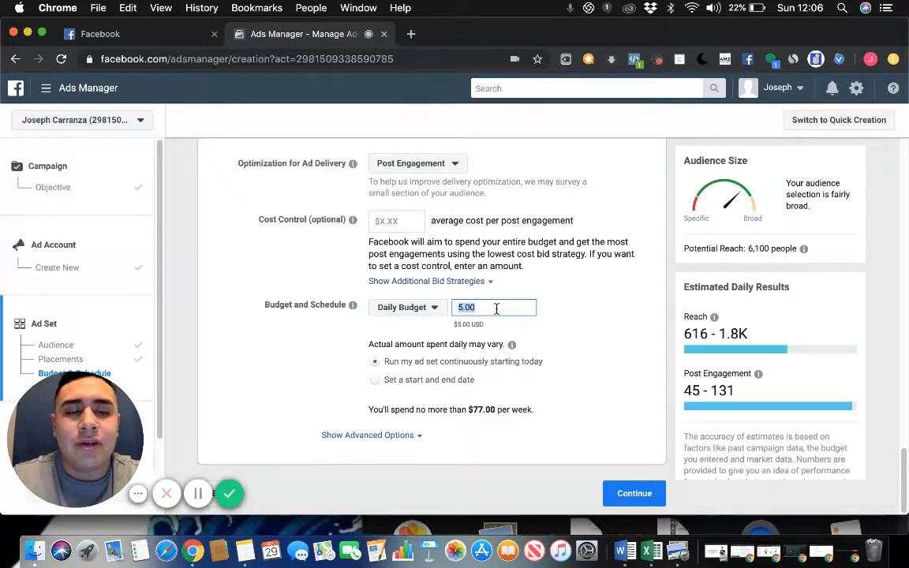
{"action": "key", "text": "BackSpace"}
{"action": "type", "text": "1"}
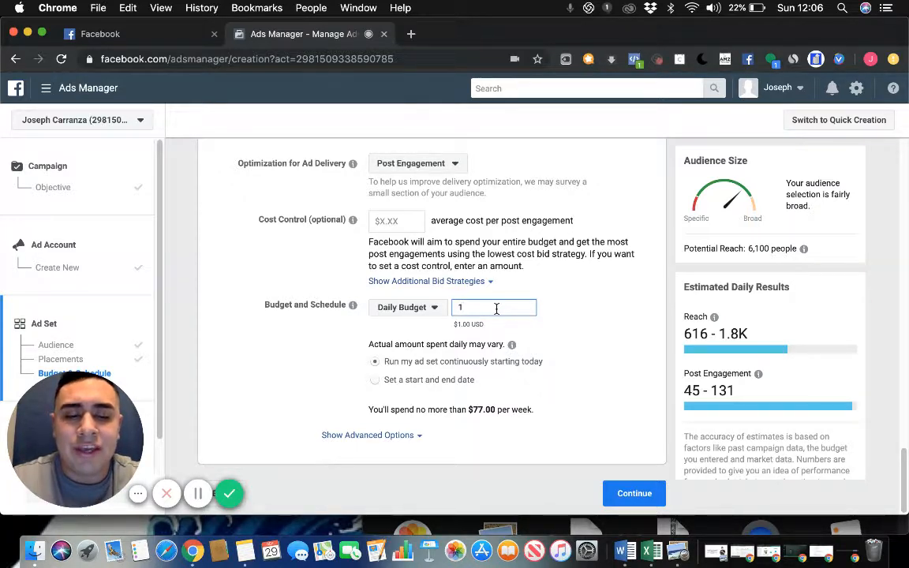
{"action": "type", "text": "0.00"}
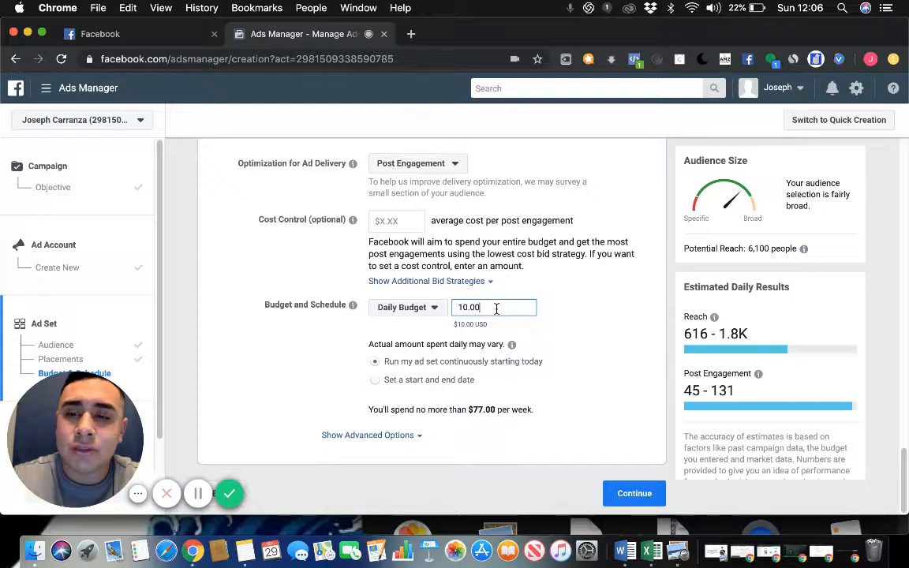
Reset the ad set's daily budget to $11.00 and keep the ad set running continuously starting today.
{"action": "key", "text": "BackSpace"}
{"action": "key", "text": "BackSpace"}
{"action": "key", "text": "BackSpace"}
{"action": "key", "text": "BackSpace"}
{"action": "key", "text": "BackSpace"}
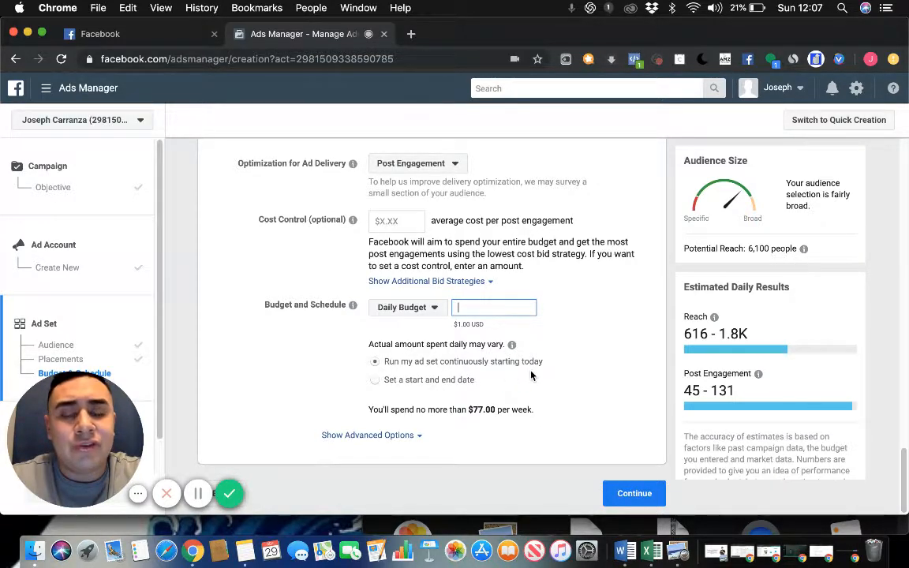
{"action": "left_click", "coordinate": [378, 381]}
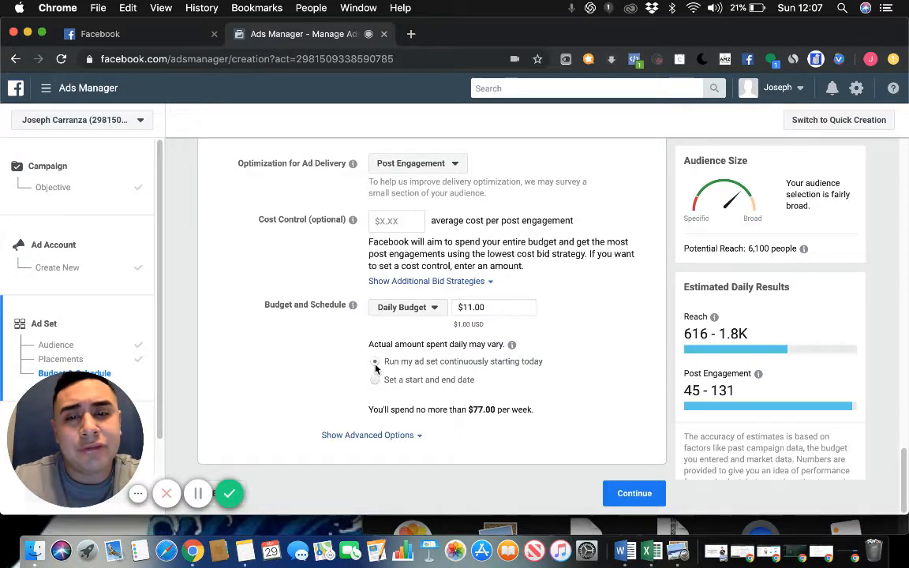
{"action": "left_click", "coordinate": [375, 362]}
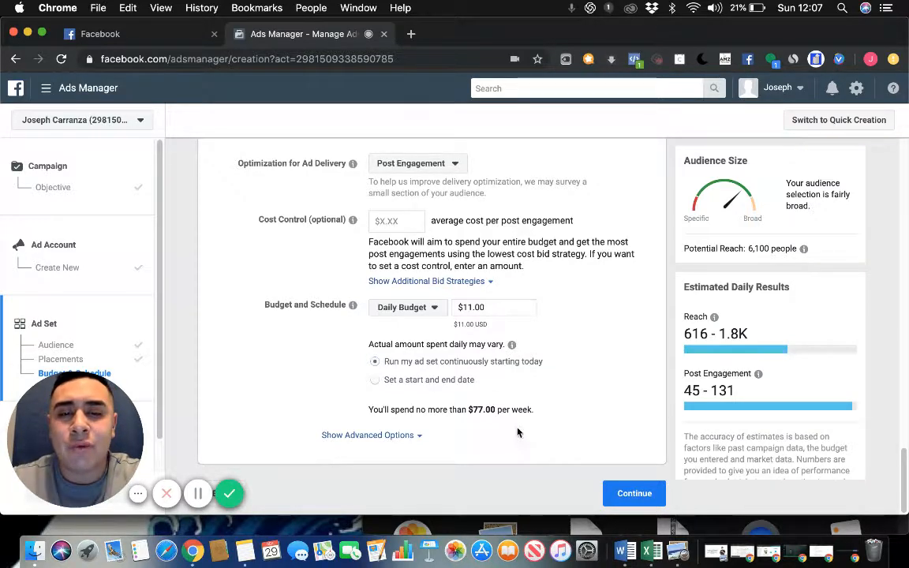
Check the advanced ad scheduling and delivery type options, hide them again and continue to the ad setup.
{"action": "left_click", "coordinate": [406, 435]}
{"action": "scroll", "coordinate": [408, 440], "scroll_direction": "down", "scroll_amount": 4}
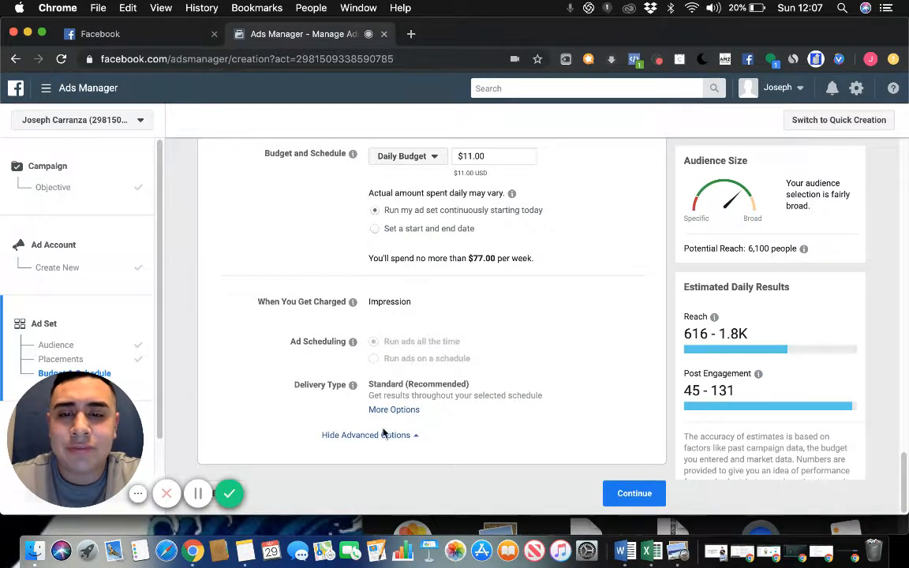
{"action": "left_click", "coordinate": [383, 439]}
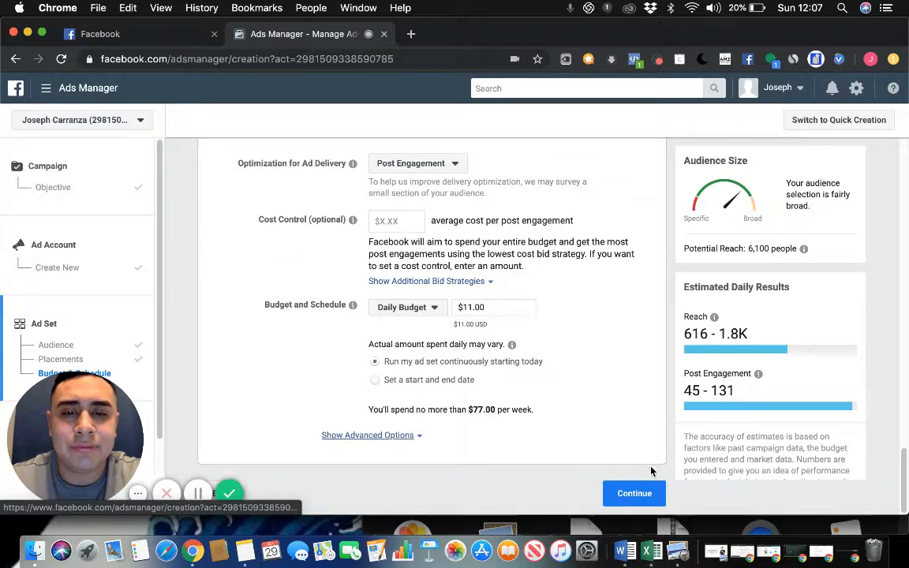
{"action": "left_click", "coordinate": [648, 496]}
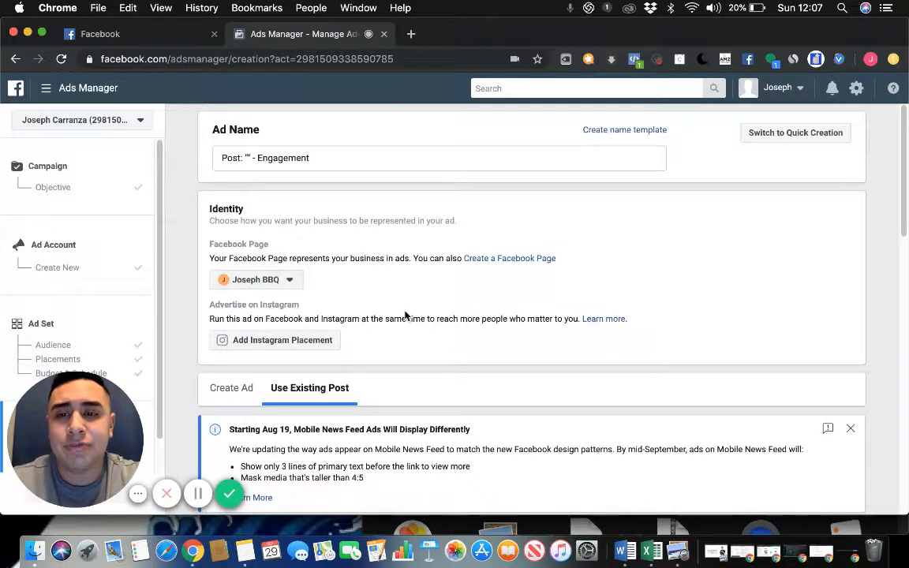
Dismiss the Mobile News Feed notice and choose to create a new ad in the Single Image or Video format.
{"action": "scroll", "coordinate": [405, 313], "scroll_direction": "down", "scroll_amount": 1}
{"action": "scroll", "coordinate": [379, 310], "scroll_direction": "down", "scroll_amount": 1}
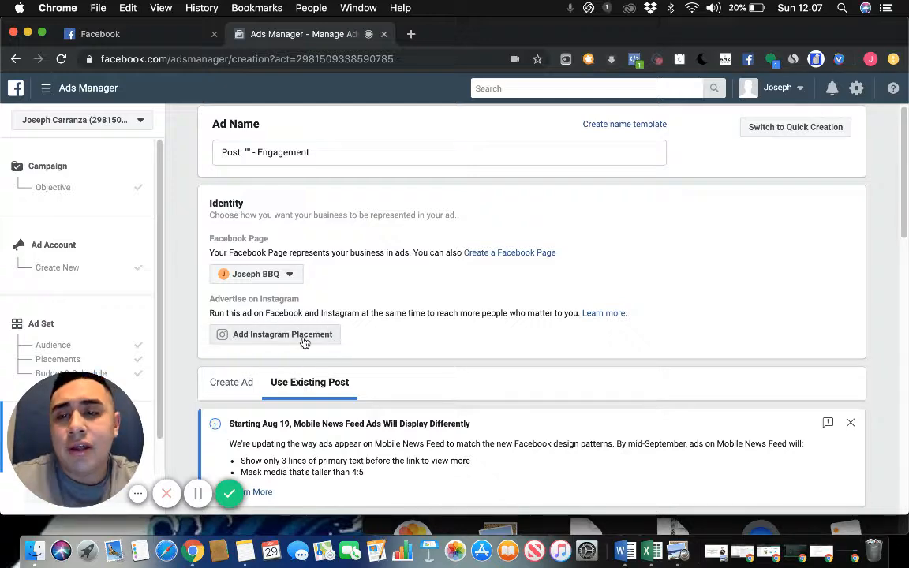
{"action": "scroll", "coordinate": [391, 318], "scroll_direction": "down", "scroll_amount": 2}
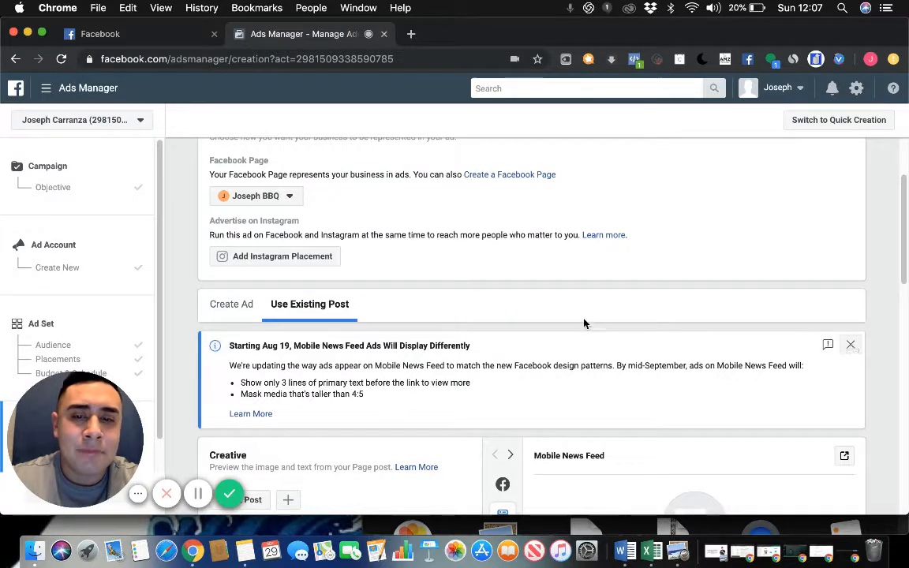
{"action": "scroll", "coordinate": [535, 302], "scroll_direction": "down", "scroll_amount": 1}
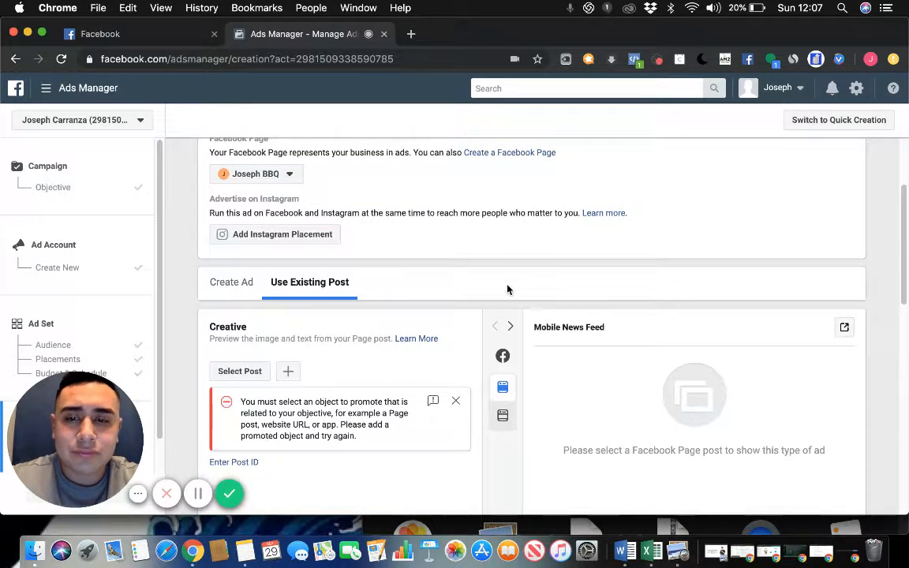
{"action": "scroll", "coordinate": [508, 290], "scroll_direction": "down", "scroll_amount": 2}
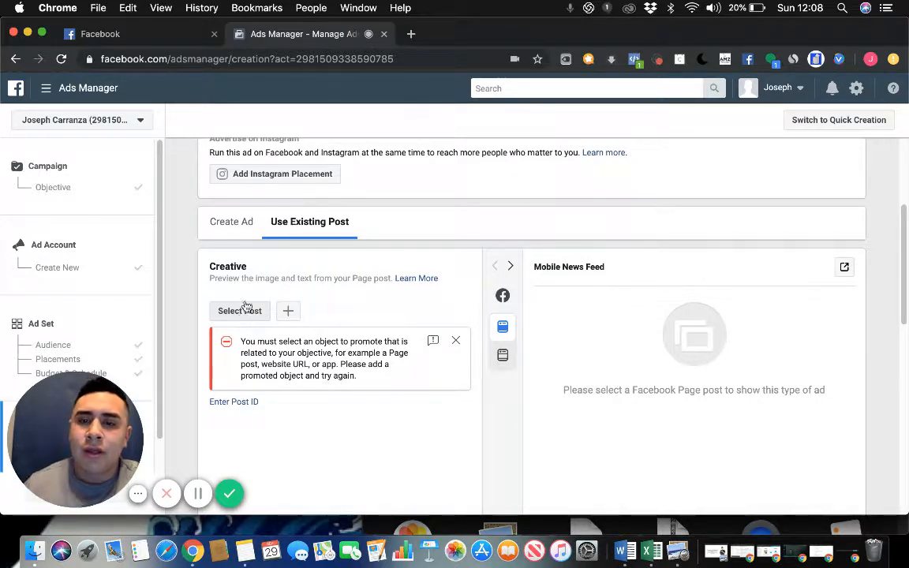
{"action": "left_click", "coordinate": [239, 224]}
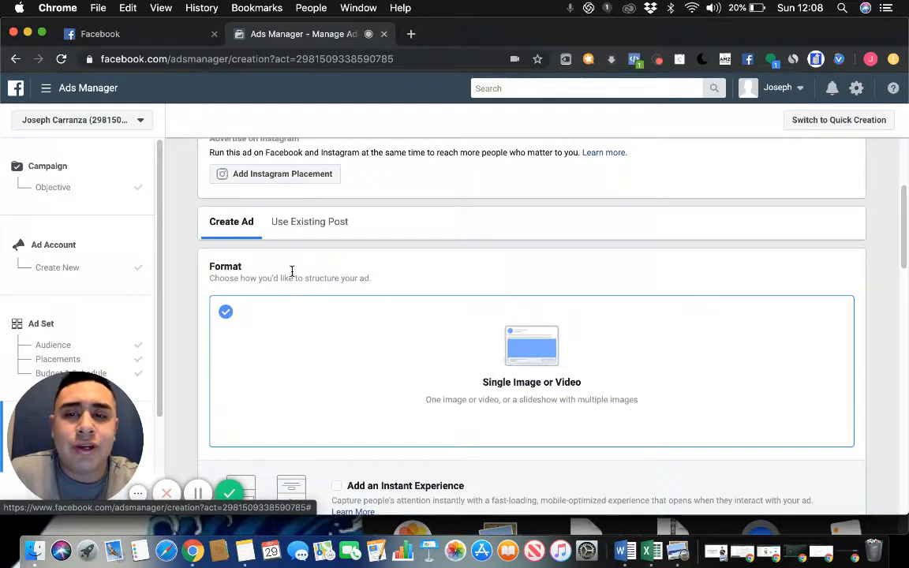
{"action": "scroll", "coordinate": [288, 272], "scroll_direction": "down", "scroll_amount": 1}
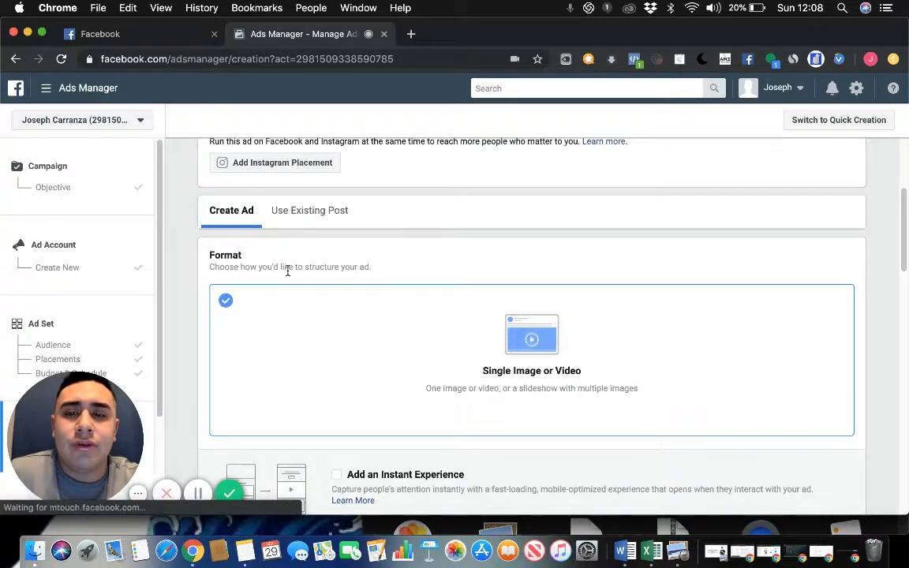
{"action": "scroll", "coordinate": [288, 271], "scroll_direction": "down", "scroll_amount": 3}
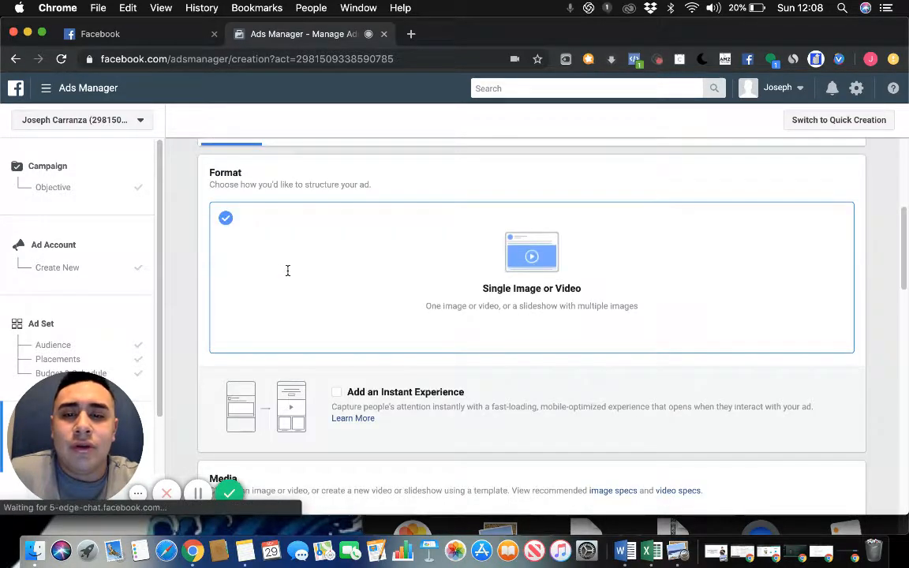
{"action": "left_click", "coordinate": [536, 261]}
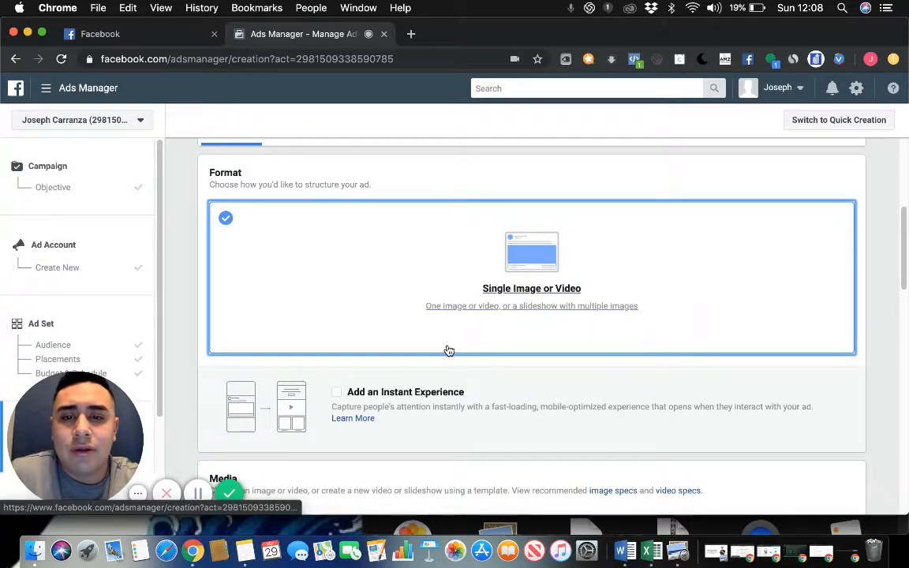
{"action": "scroll", "coordinate": [447, 349], "scroll_direction": "down", "scroll_amount": 1}
{"action": "scroll", "coordinate": [446, 350], "scroll_direction": "down", "scroll_amount": 2}
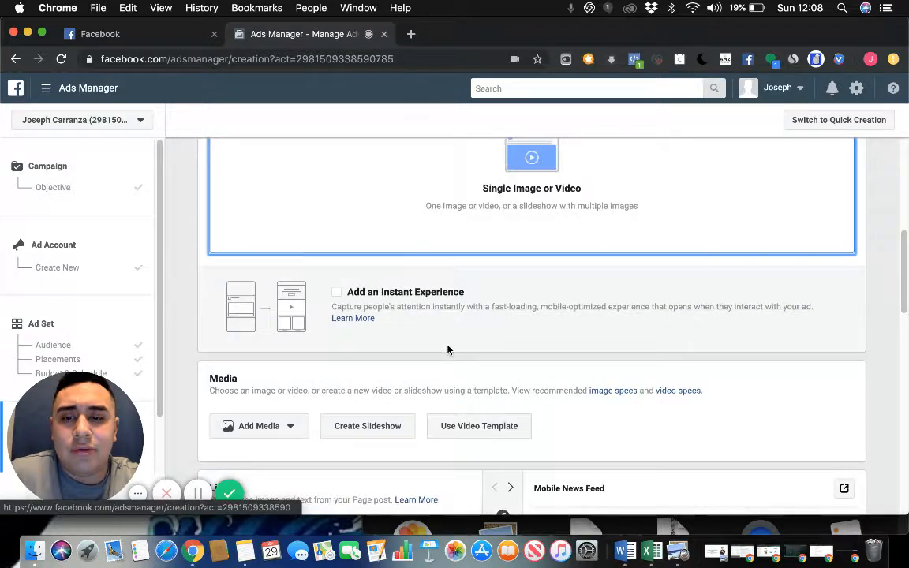
Look at the account and stock image sources for the ad's media without choosing one, and review the Links, Call to Action and Tracking sections.
{"action": "left_click", "coordinate": [286, 428]}
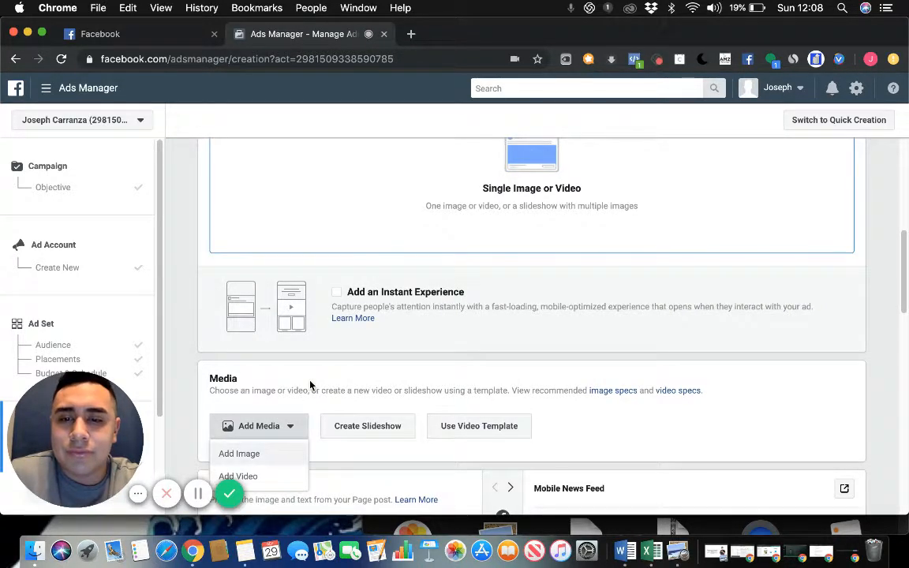
{"action": "scroll", "coordinate": [310, 386], "scroll_direction": "down", "scroll_amount": 2}
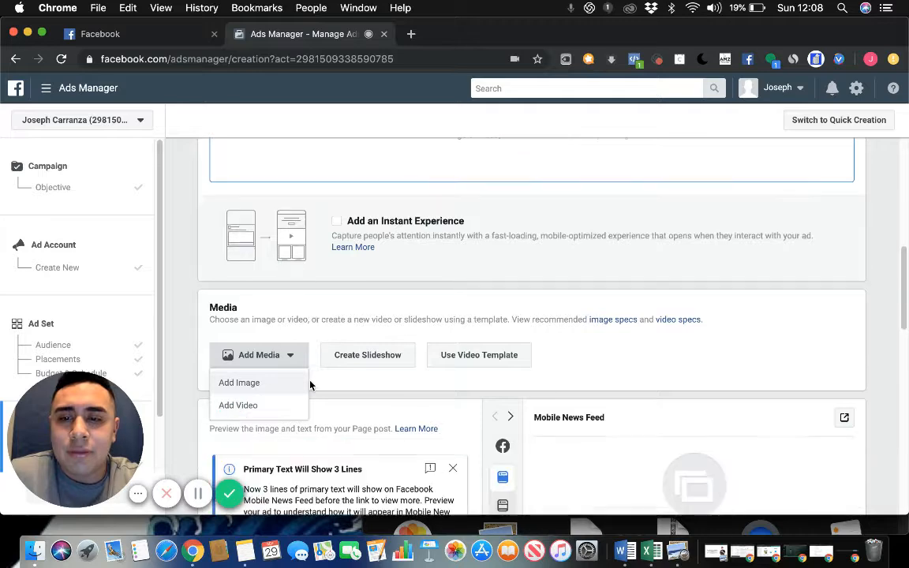
{"action": "left_click", "coordinate": [249, 383]}
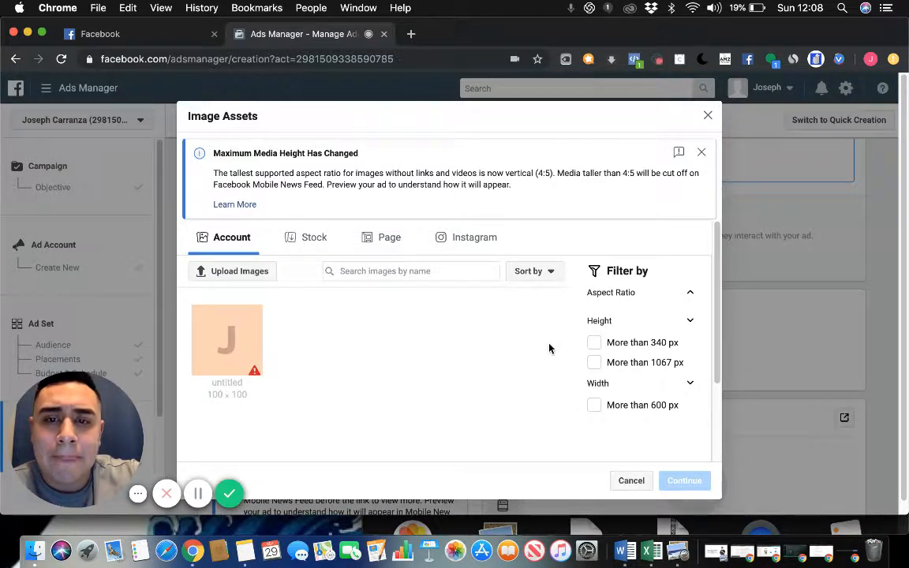
{"action": "left_click", "coordinate": [310, 239]}
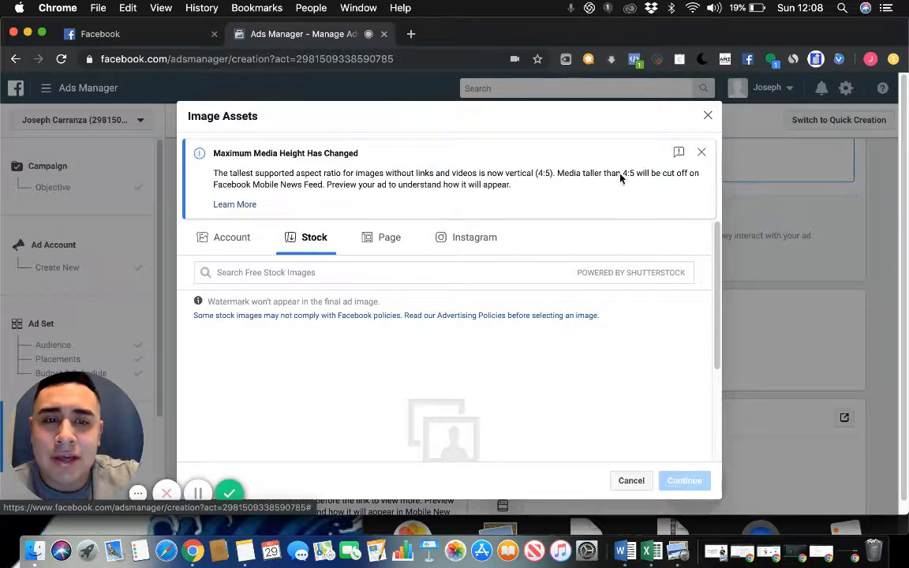
{"action": "left_click", "coordinate": [702, 153]}
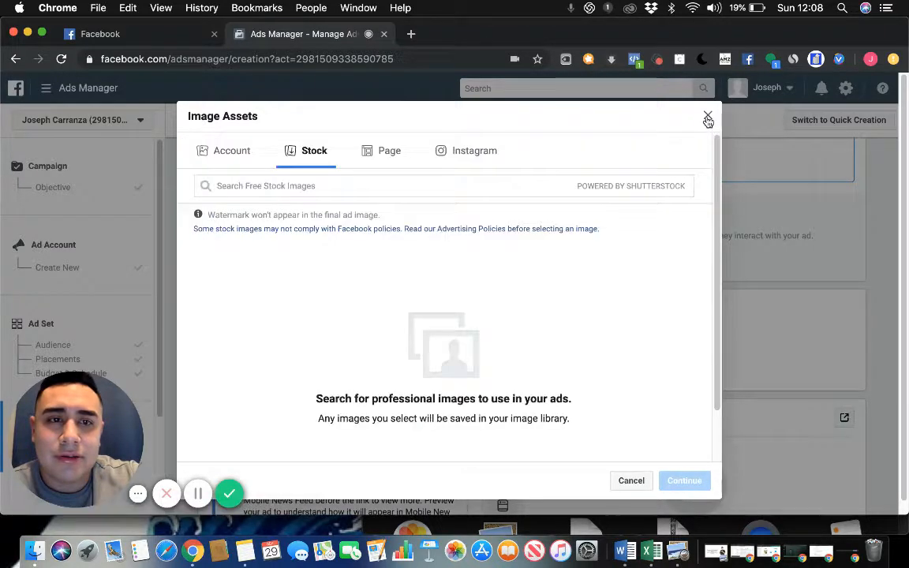
{"action": "left_click", "coordinate": [708, 116]}
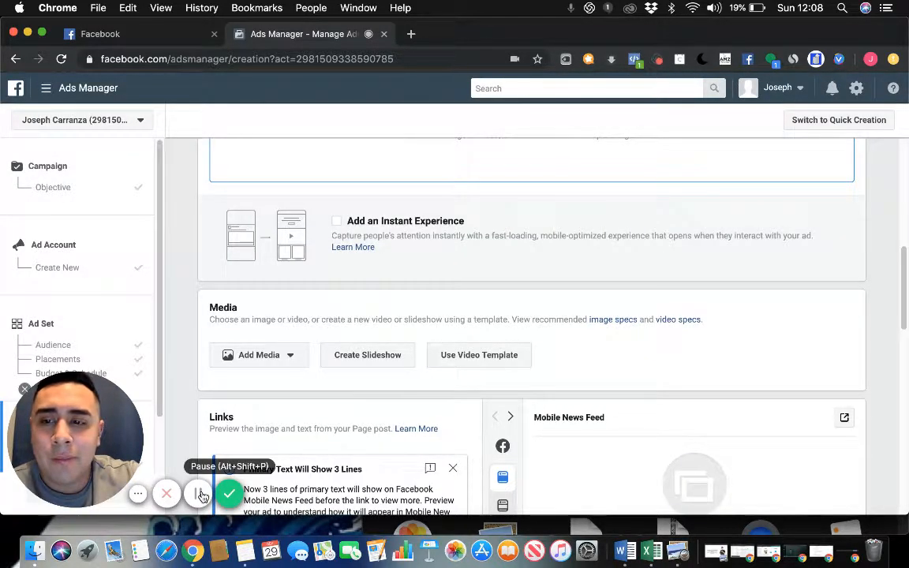
{"action": "scroll", "coordinate": [335, 411], "scroll_direction": "down", "scroll_amount": 4}
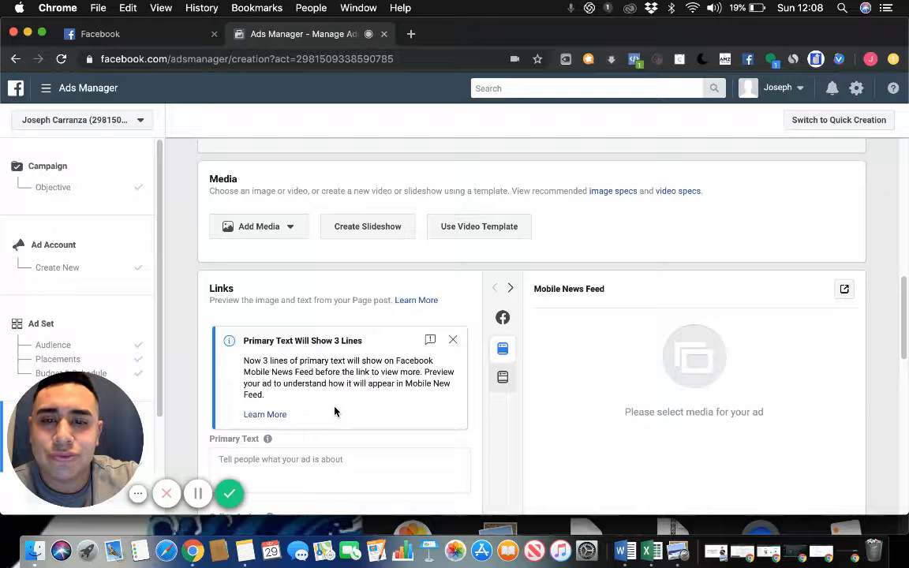
{"action": "scroll", "coordinate": [334, 411], "scroll_direction": "down", "scroll_amount": 2}
{"action": "scroll", "coordinate": [335, 410], "scroll_direction": "down", "scroll_amount": 5}
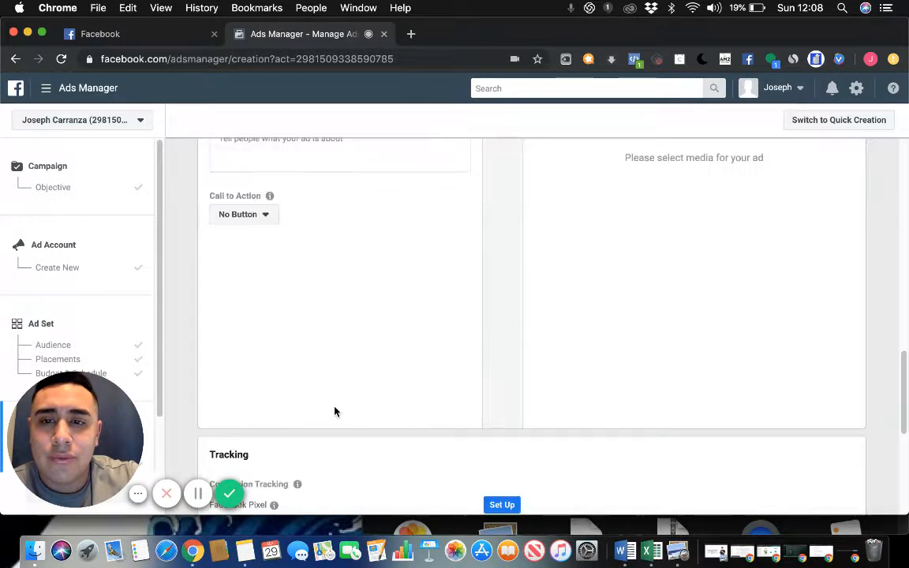
{"action": "scroll", "coordinate": [335, 412], "scroll_direction": "up", "scroll_amount": 15}
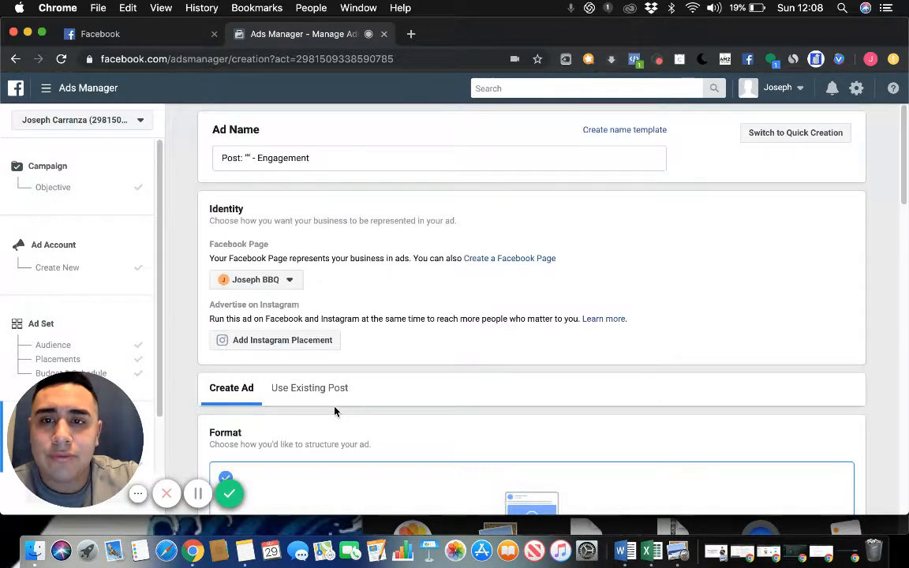
Open the Canva home page at canva.com in a new browser tab.
{"action": "left_click", "coordinate": [411, 35]}
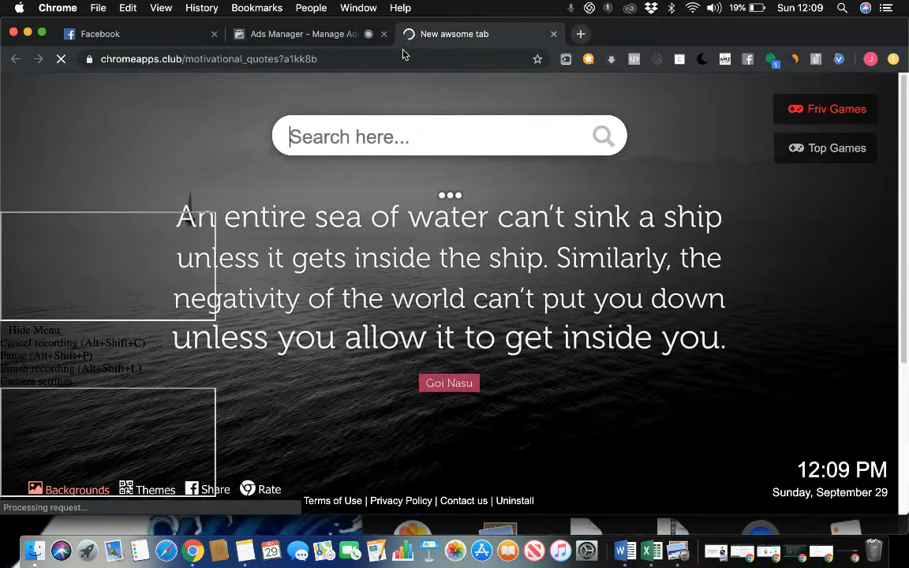
{"action": "left_click", "coordinate": [397, 61]}
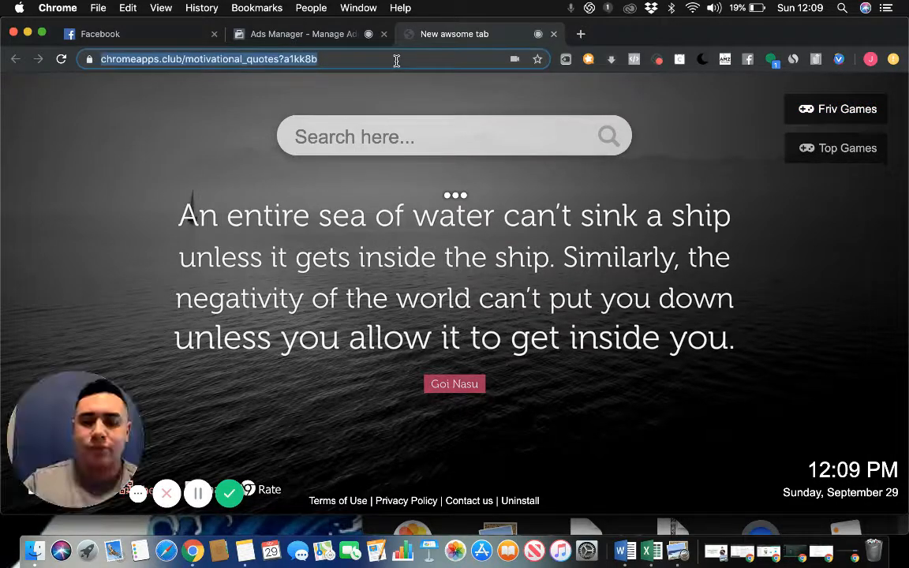
{"action": "type", "text": "cana"}
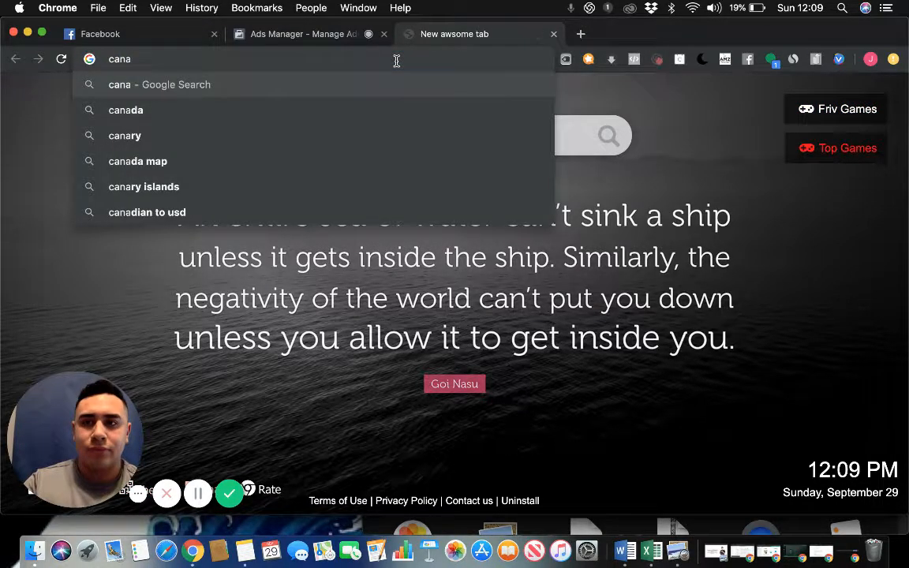
{"action": "key", "text": "BackSpace"}
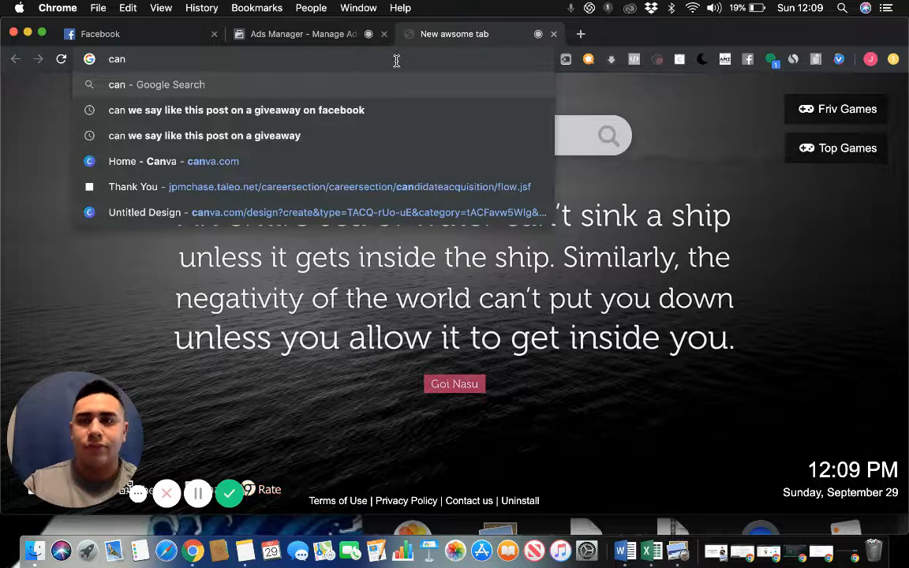
{"action": "left_click", "coordinate": [324, 158]}
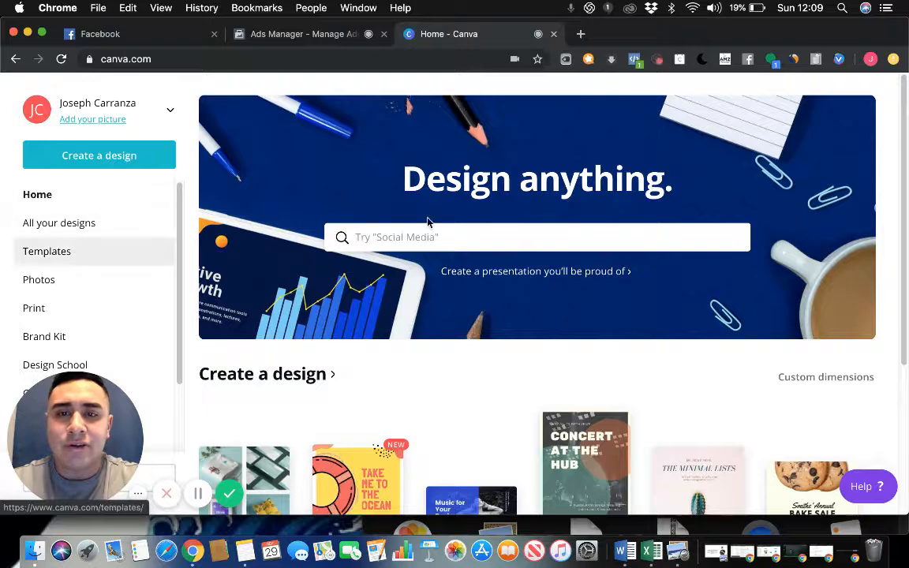
Create a new Facebook Post design in Canva and apply the cookie Bake Sale template.
{"action": "scroll", "coordinate": [447, 234], "scroll_direction": "down", "scroll_amount": 3}
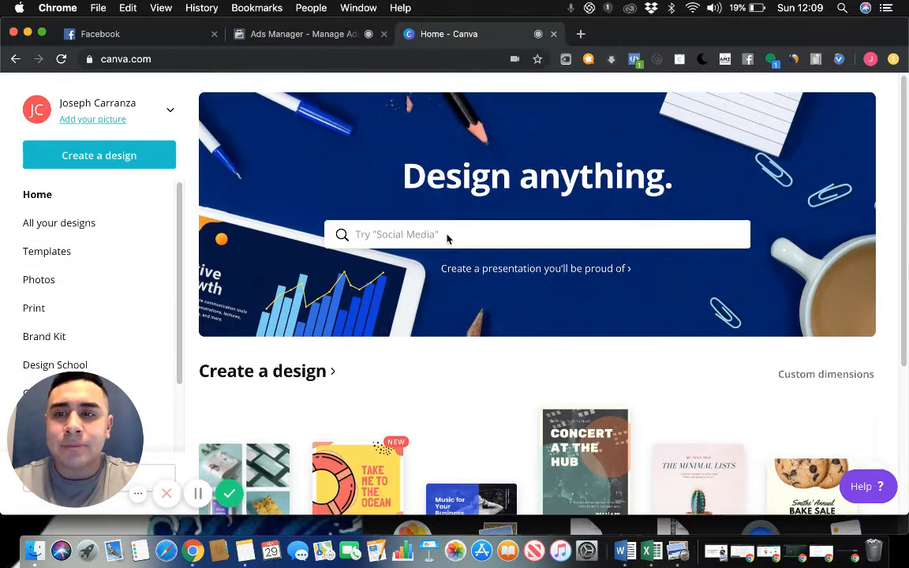
{"action": "scroll", "coordinate": [447, 239], "scroll_direction": "down", "scroll_amount": 1}
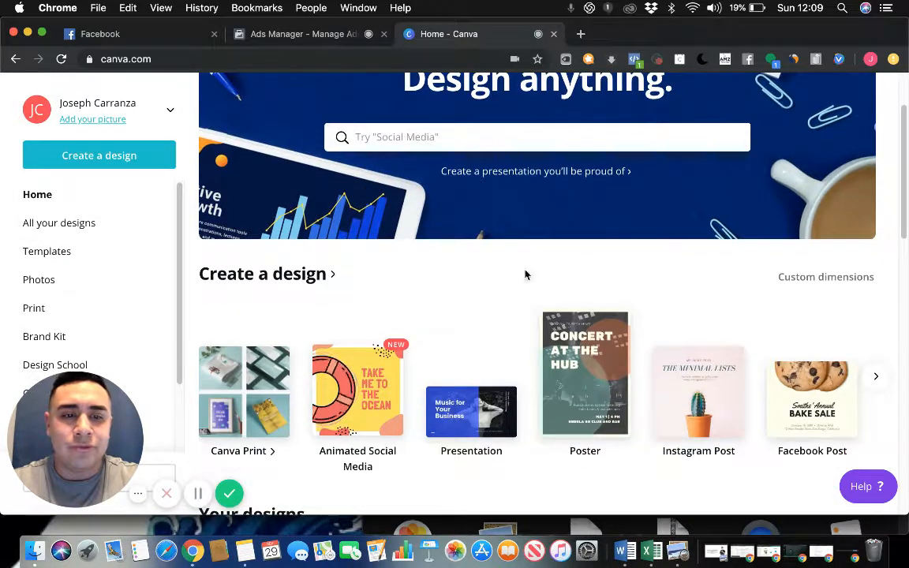
{"action": "left_click", "coordinate": [821, 385]}
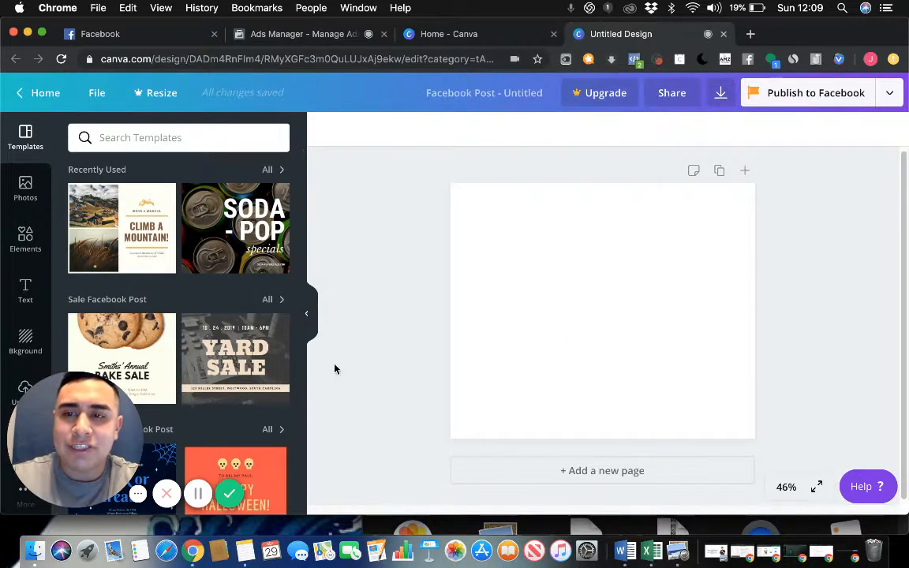
{"action": "left_click", "coordinate": [140, 350]}
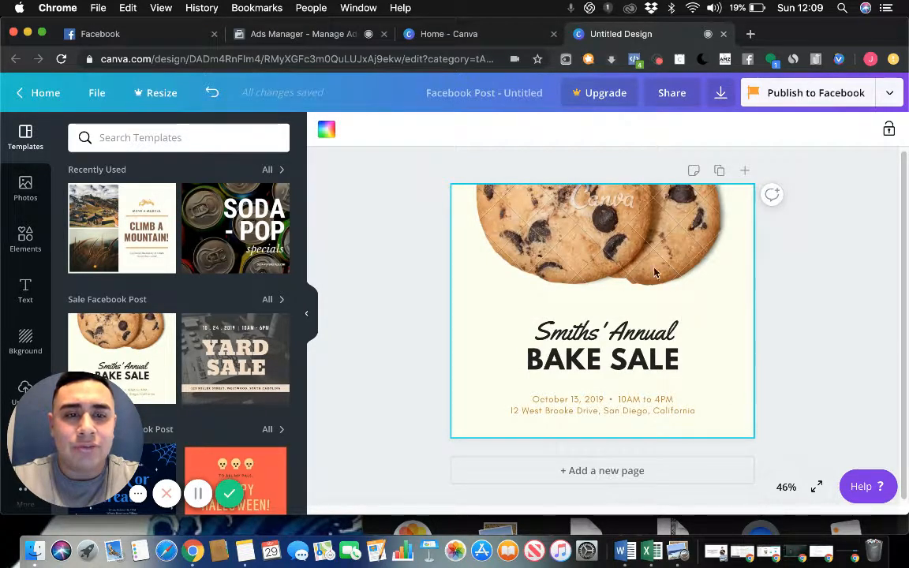
Replace the cookie Bake Sale design with the Ikigai Sushi and Ramen template from the Food Facebook Post group.
{"action": "scroll", "coordinate": [188, 337], "scroll_direction": "down", "scroll_amount": 2}
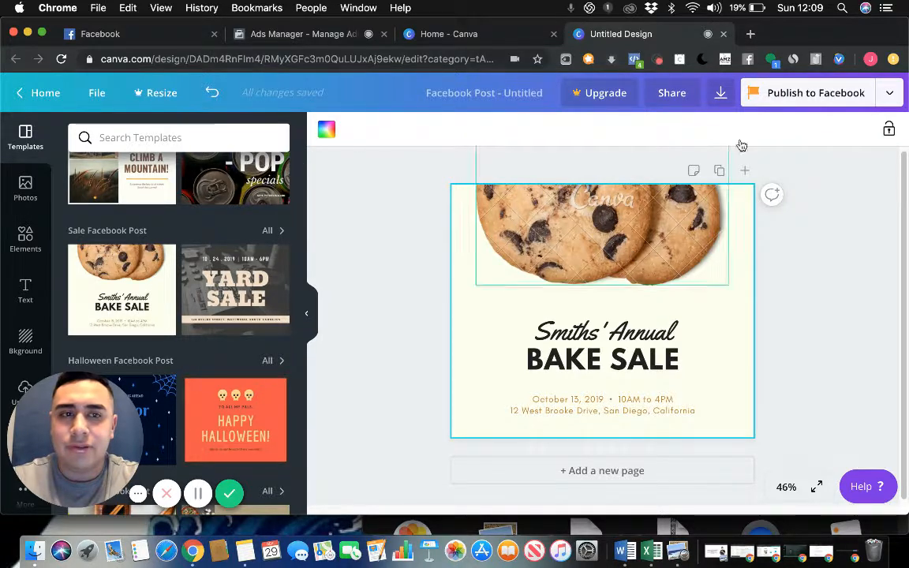
{"action": "left_click", "coordinate": [730, 207]}
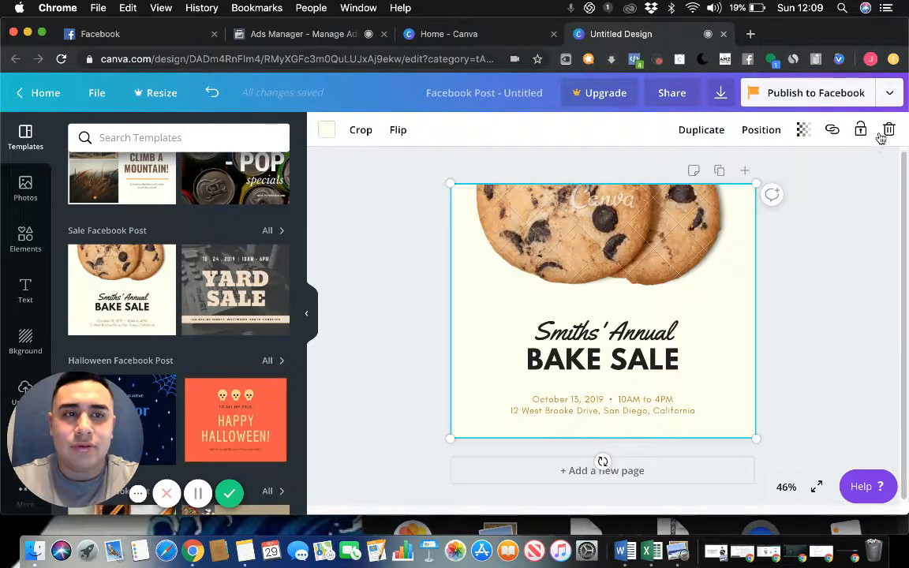
{"action": "left_click", "coordinate": [888, 132]}
{"action": "scroll", "coordinate": [244, 318], "scroll_direction": "down", "scroll_amount": 5}
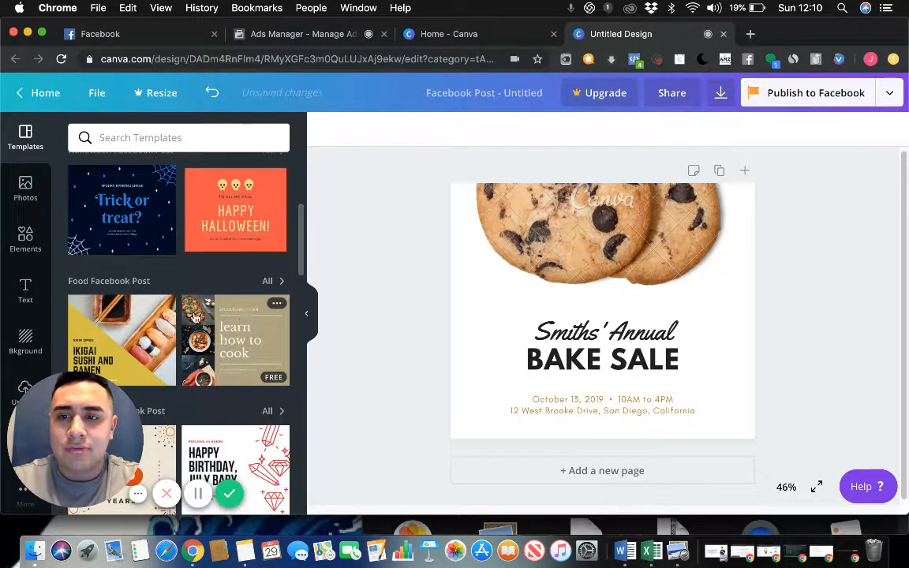
{"action": "left_click", "coordinate": [136, 318]}
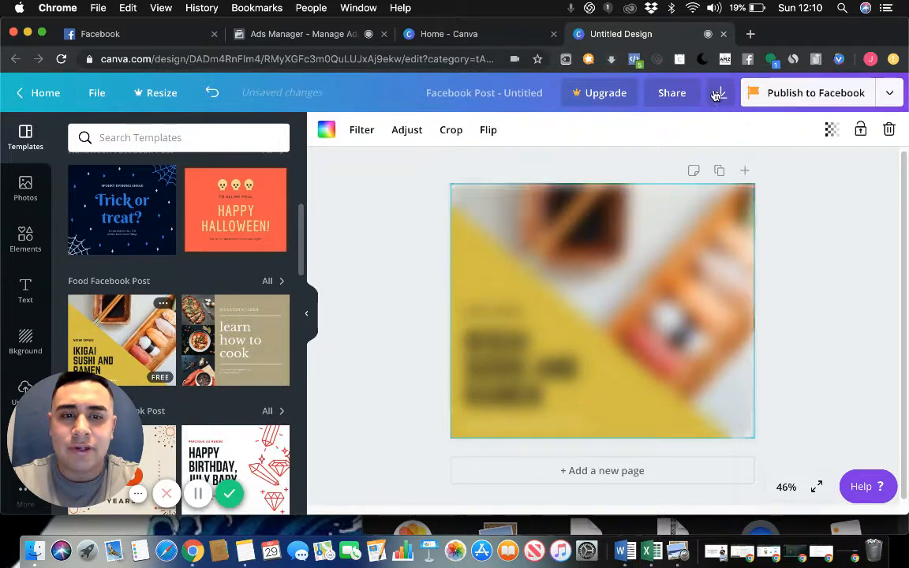
Download the sushi design as a PNG and close both Canva tabs to return to Ads Manager.
{"action": "left_click", "coordinate": [719, 94]}
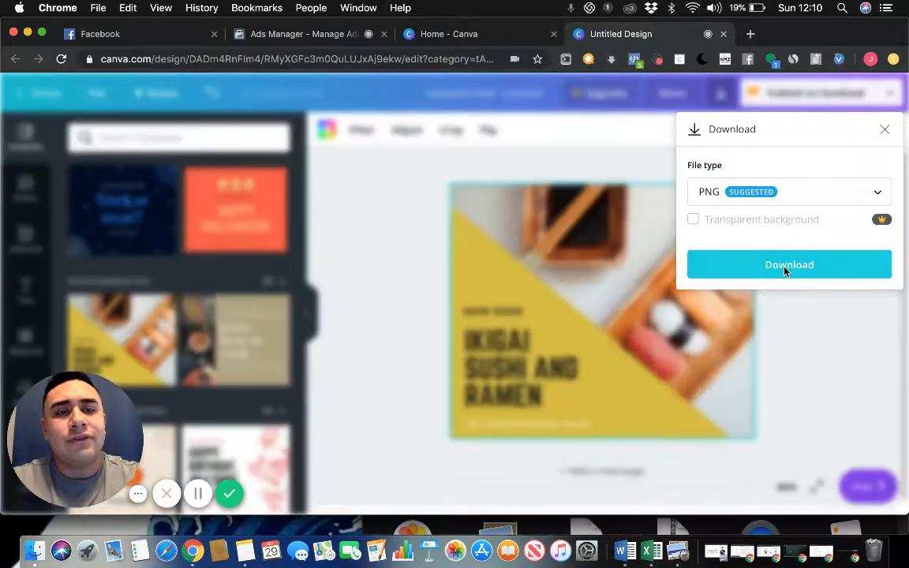
{"action": "left_click", "coordinate": [785, 267]}
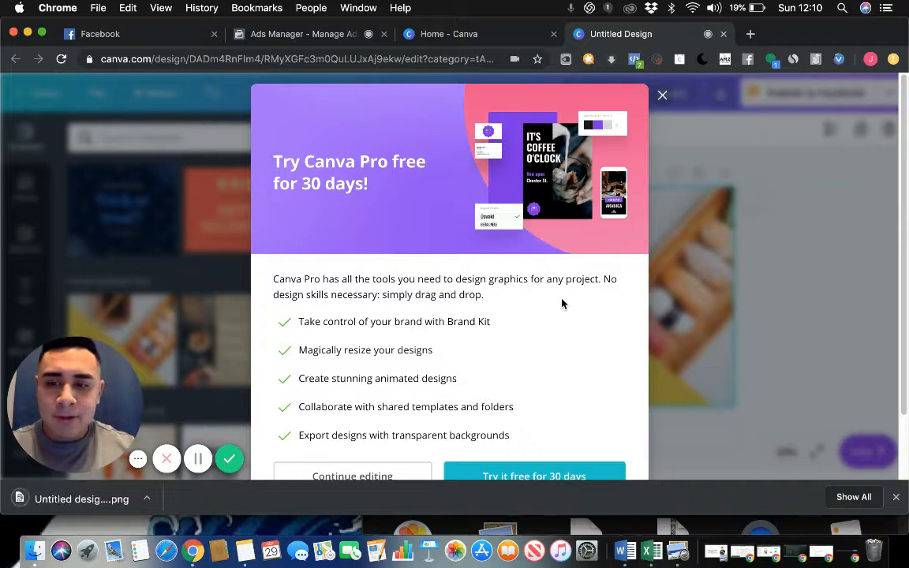
{"action": "left_click", "coordinate": [897, 499]}
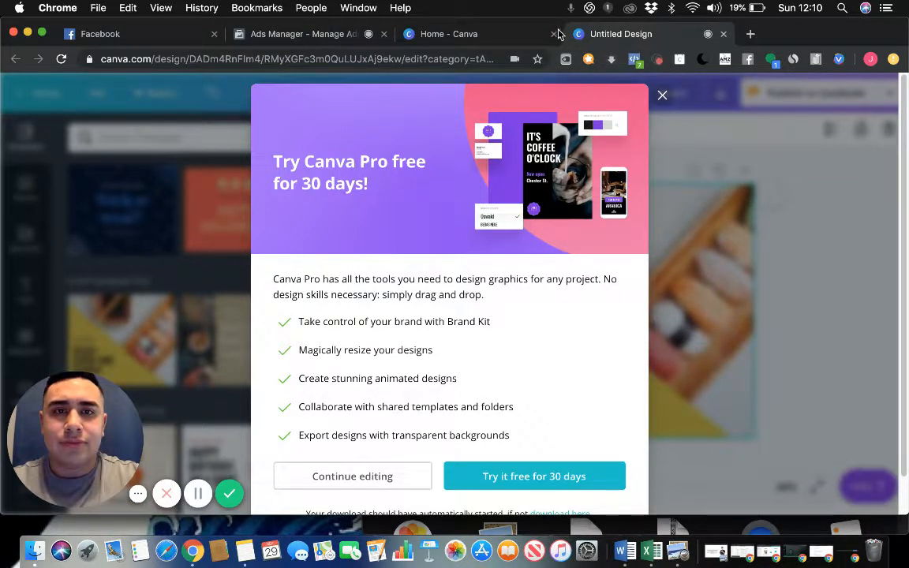
{"action": "left_click", "coordinate": [554, 34]}
{"action": "left_click", "coordinate": [555, 34]}
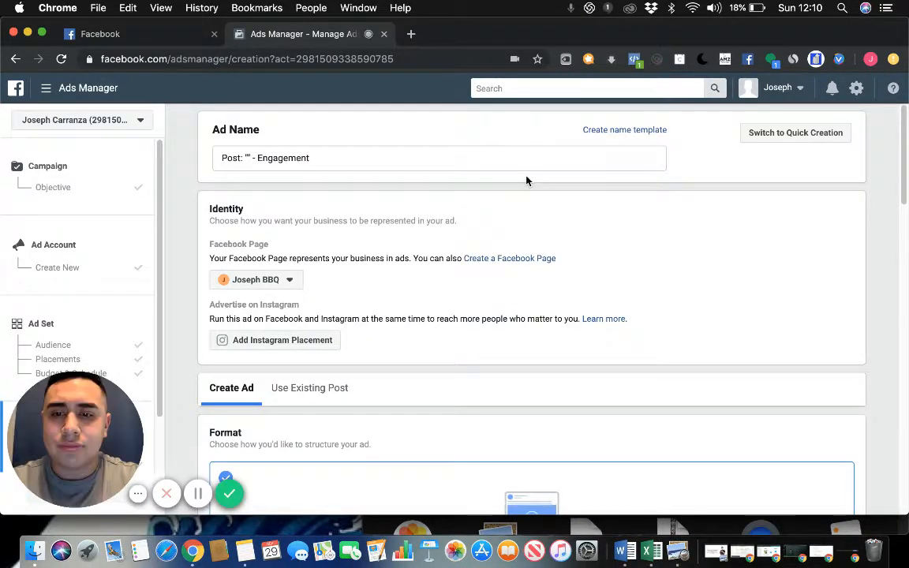
Upload Untitled design (13).png from the Downloads folder and use it as the ad's image.
{"action": "scroll", "coordinate": [526, 181], "scroll_direction": "down", "scroll_amount": 1}
{"action": "scroll", "coordinate": [526, 180], "scroll_direction": "down", "scroll_amount": 5}
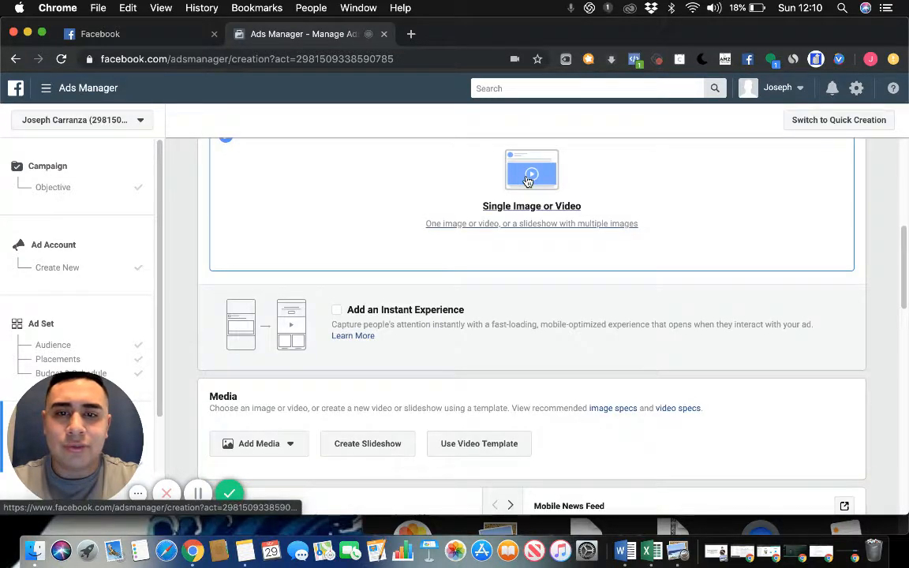
{"action": "scroll", "coordinate": [527, 180], "scroll_direction": "down", "scroll_amount": 1}
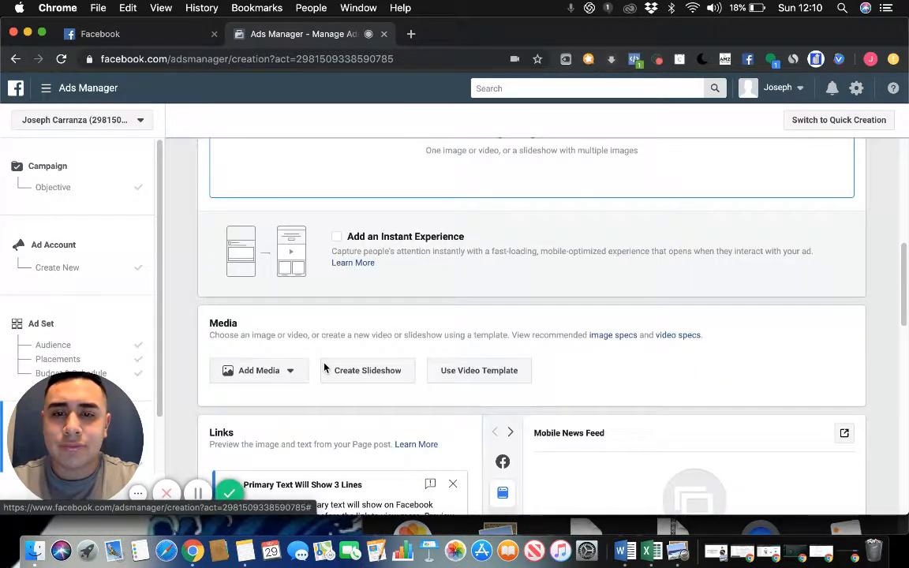
{"action": "left_click", "coordinate": [274, 378]}
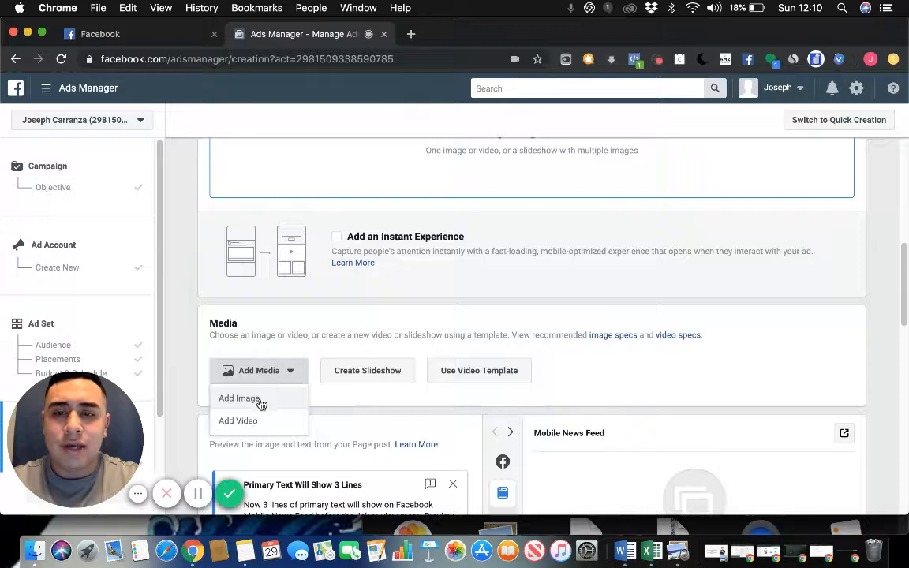
{"action": "left_click", "coordinate": [261, 400]}
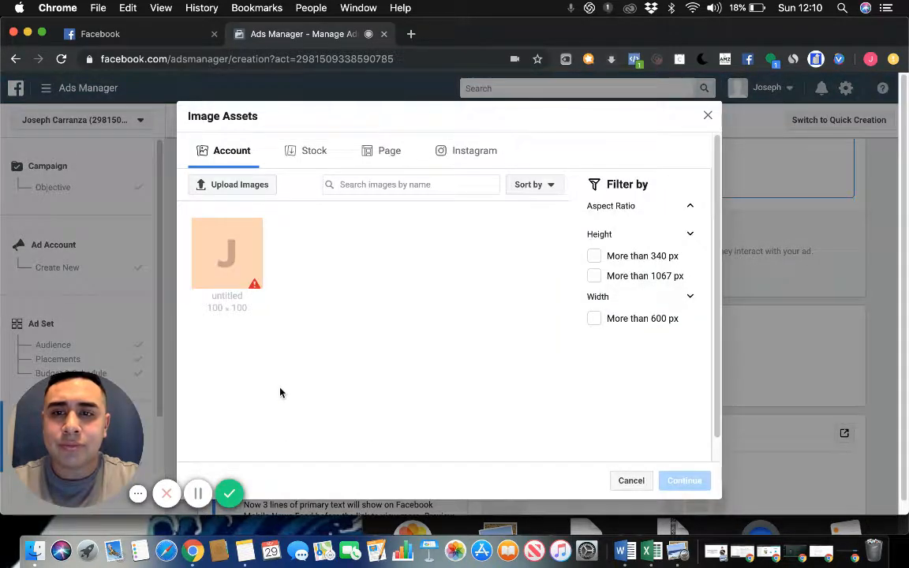
{"action": "left_click", "coordinate": [245, 187]}
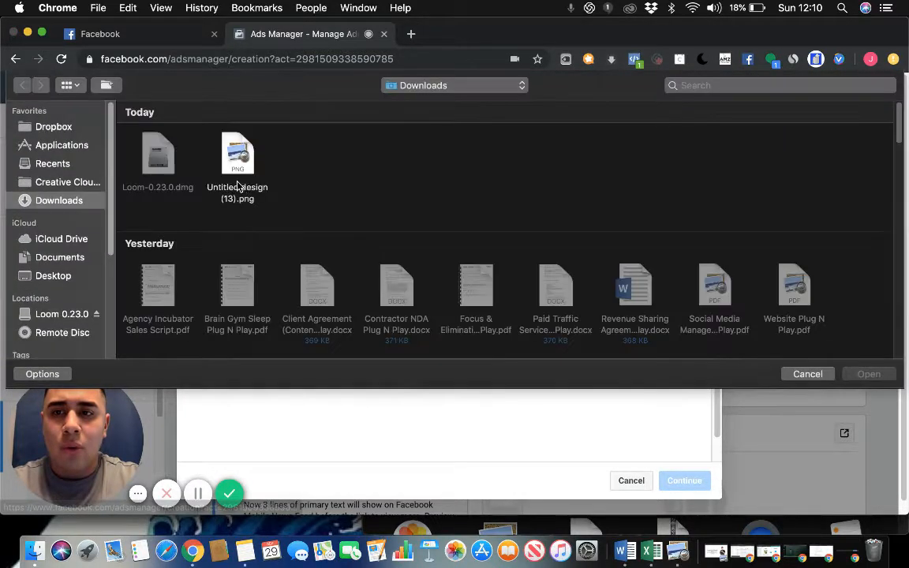
{"action": "left_click", "coordinate": [238, 187]}
{"action": "left_click", "coordinate": [871, 374]}
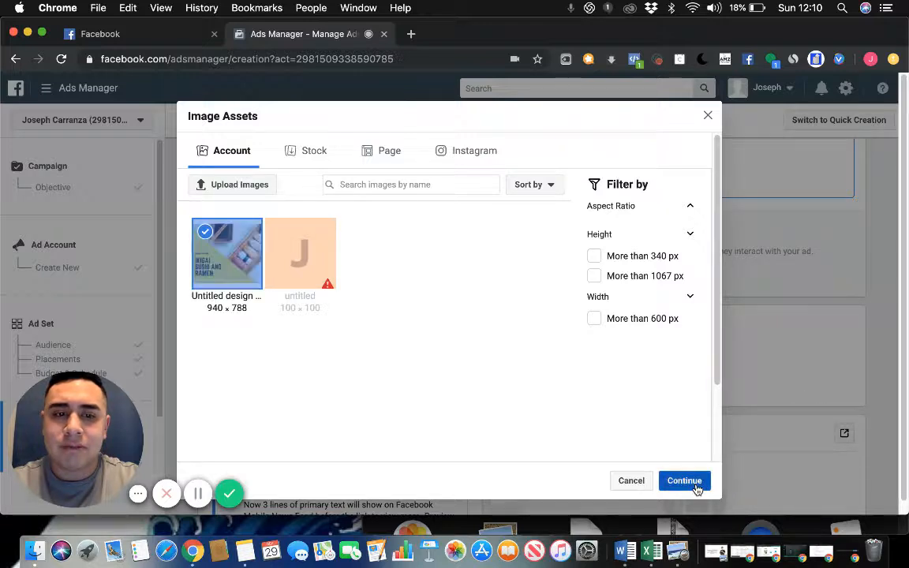
{"action": "left_click", "coordinate": [697, 489]}
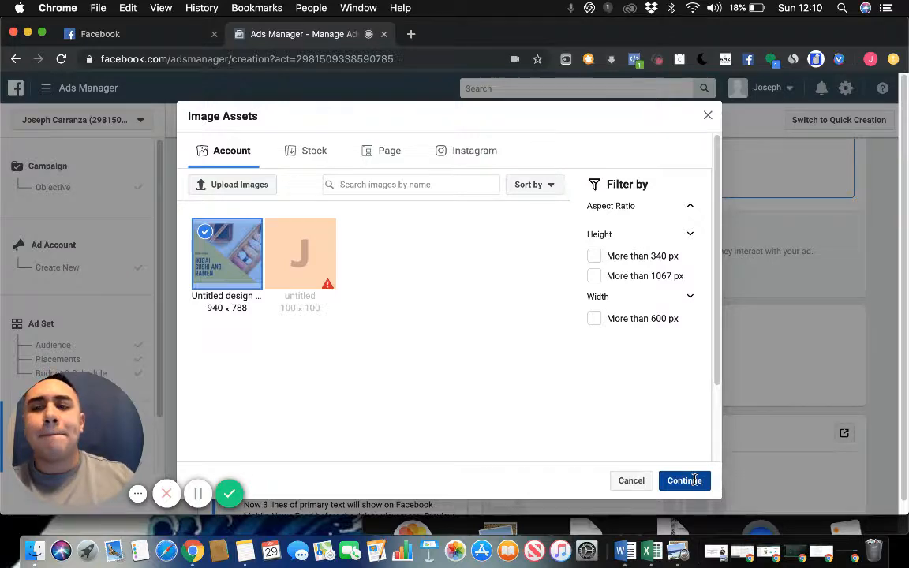
{"action": "left_click", "coordinate": [695, 481]}
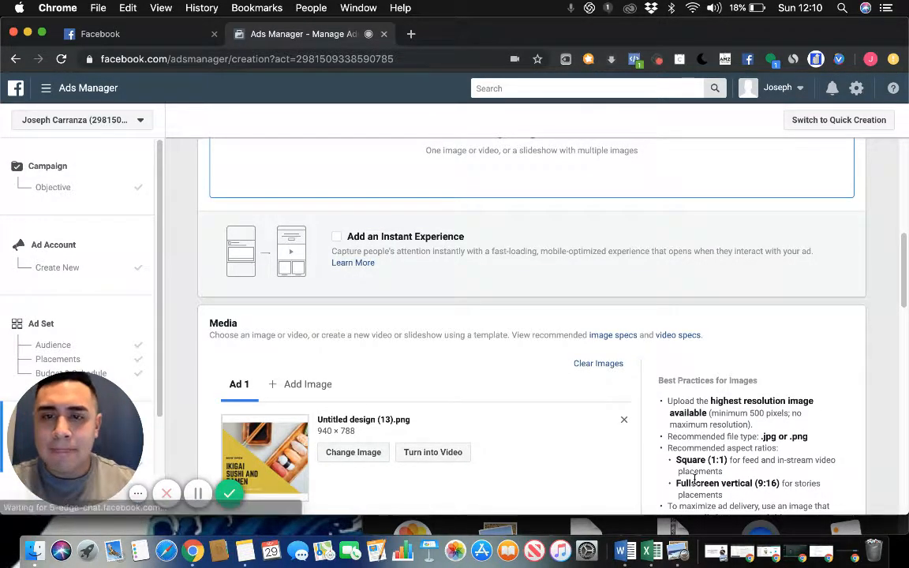
Review the ad's Mobile News Feed preview and dismiss the Primary Text Will Show 3 Lines notice.
{"action": "scroll", "coordinate": [552, 284], "scroll_direction": "down", "scroll_amount": 2}
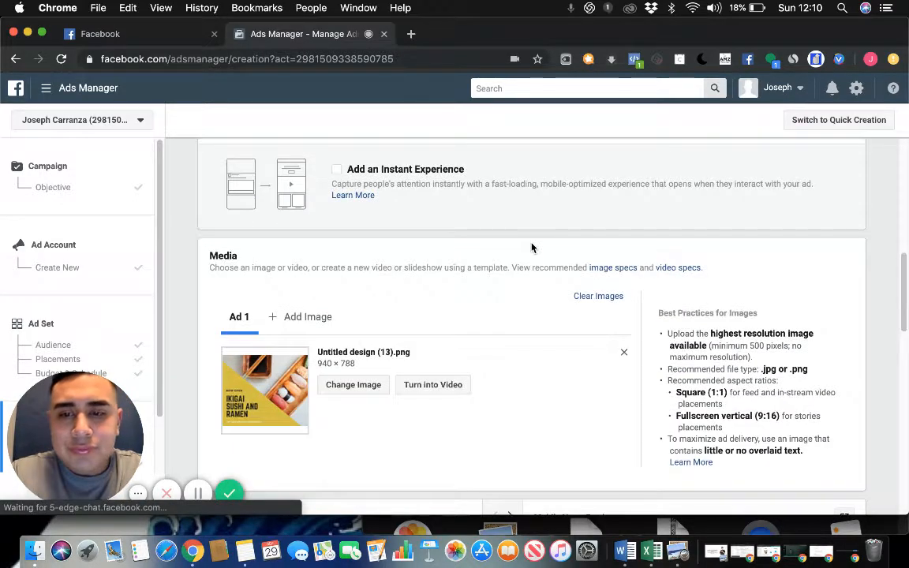
{"action": "scroll", "coordinate": [532, 251], "scroll_direction": "down", "scroll_amount": 7}
{"action": "scroll", "coordinate": [535, 253], "scroll_direction": "down", "scroll_amount": 2}
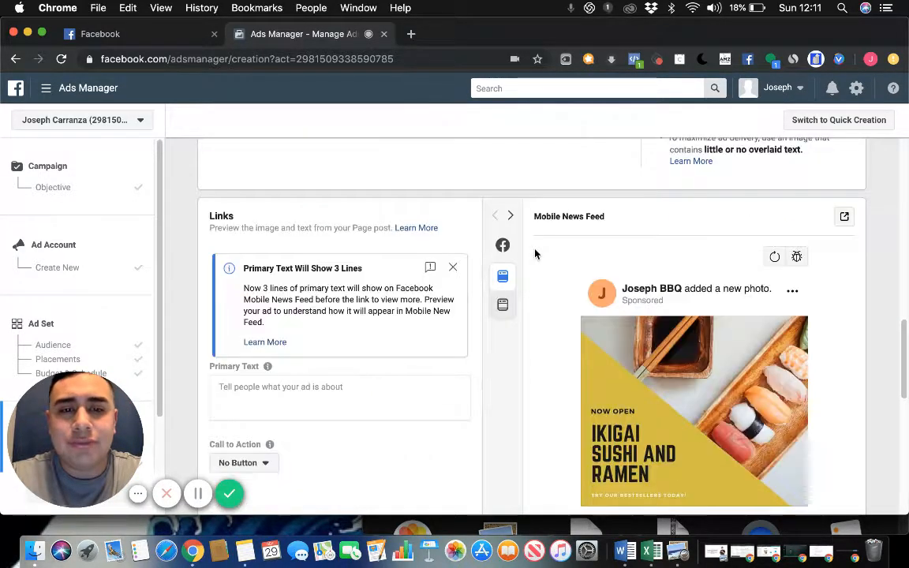
{"action": "scroll", "coordinate": [540, 256], "scroll_direction": "down", "scroll_amount": 1}
{"action": "scroll", "coordinate": [690, 288], "scroll_direction": "up", "scroll_amount": 3}
{"action": "scroll", "coordinate": [690, 288], "scroll_direction": "down", "scroll_amount": 4}
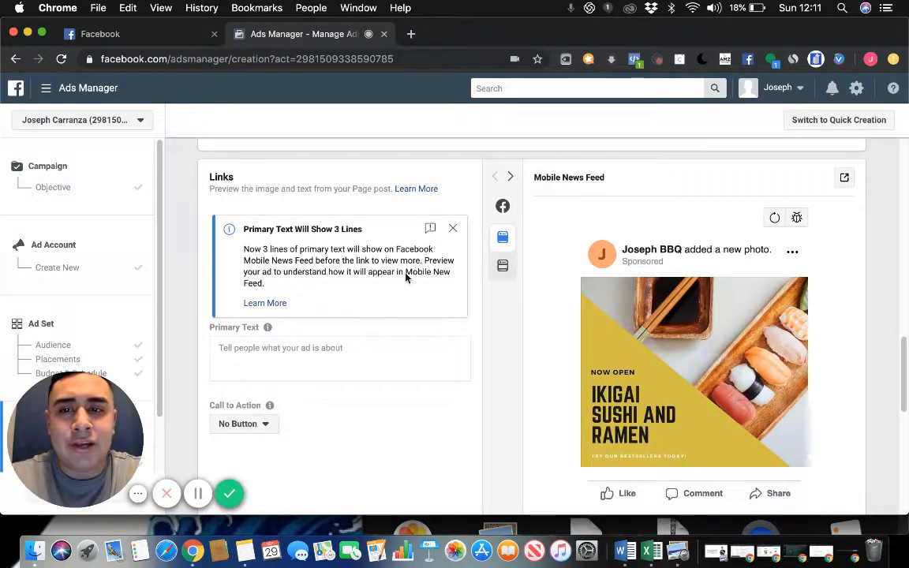
{"action": "left_click", "coordinate": [454, 230]}
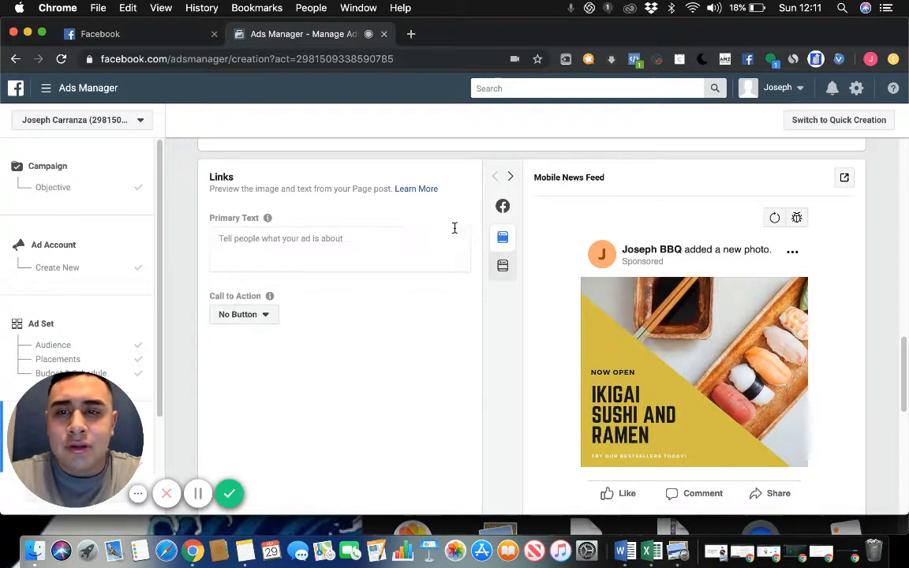
Start the ad's primary text with the greeting "Hey Laredo!" followed by a blank line.
{"action": "left_click", "coordinate": [366, 243]}
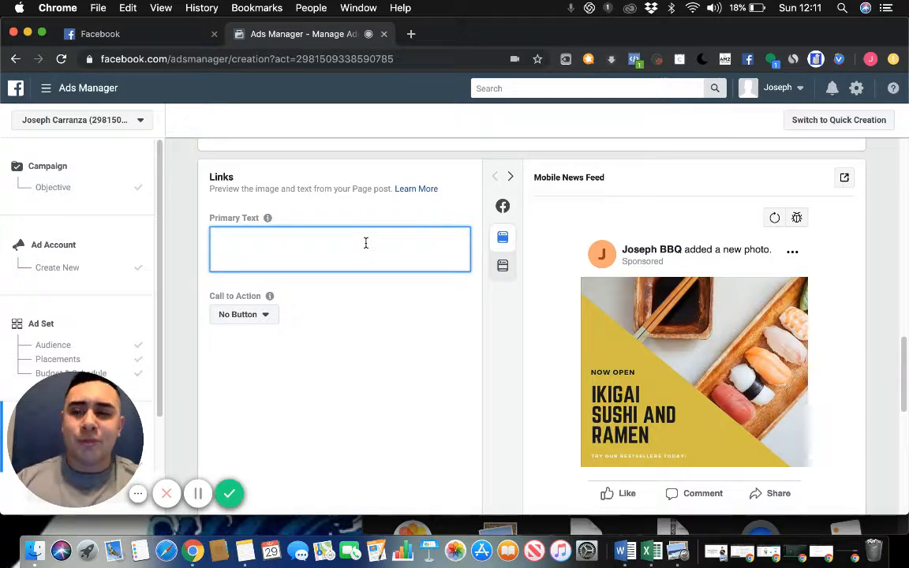
{"action": "type", "text": "Hey"}
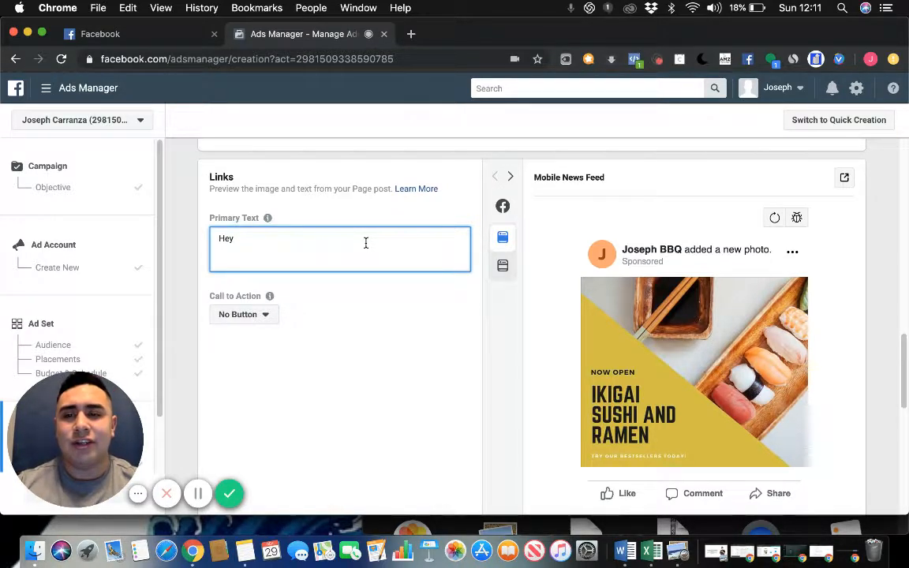
{"action": "type", "text": " Laredo!"}
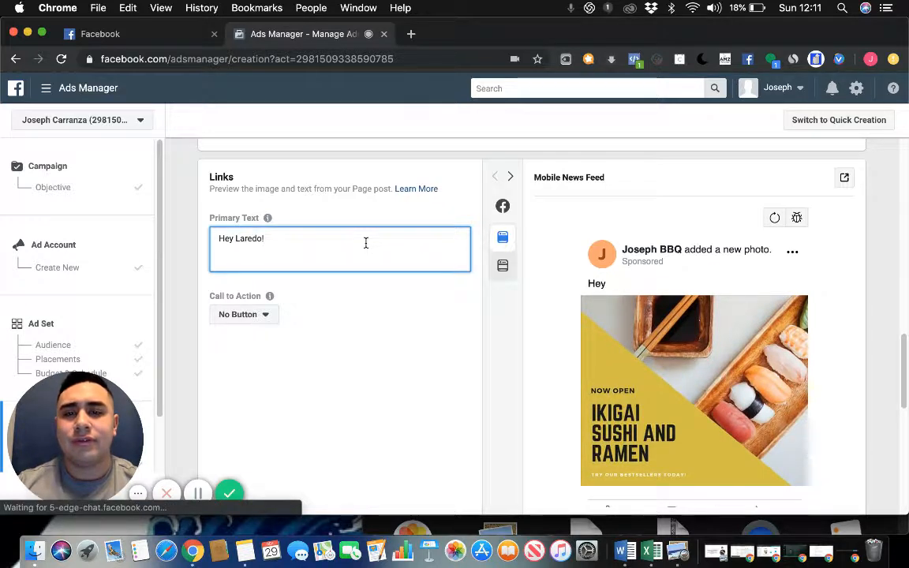
{"action": "key", "text": "Return"}
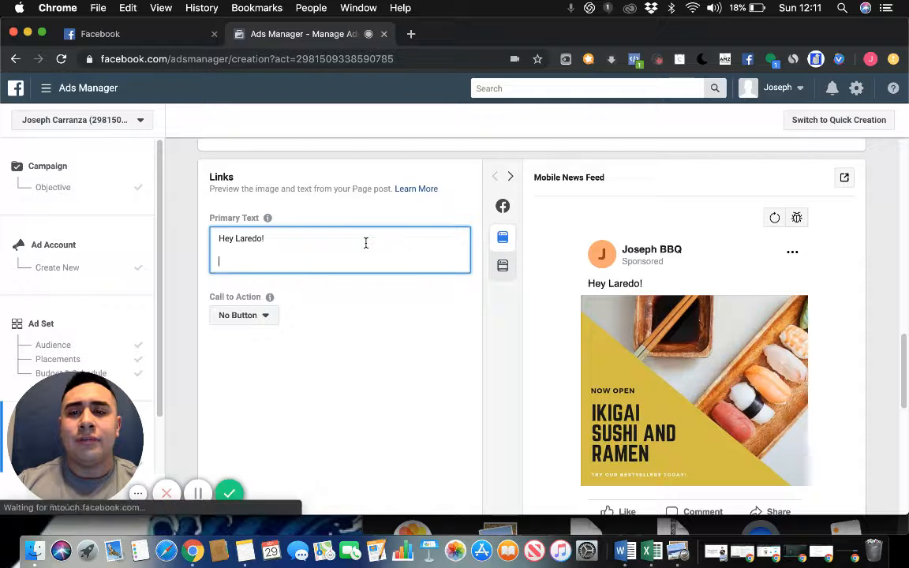
Add the sentence "Come today to try our new Ikigai Sushi Ramen." below the greeting in the primary text.
{"action": "type", "text": "Come to"}
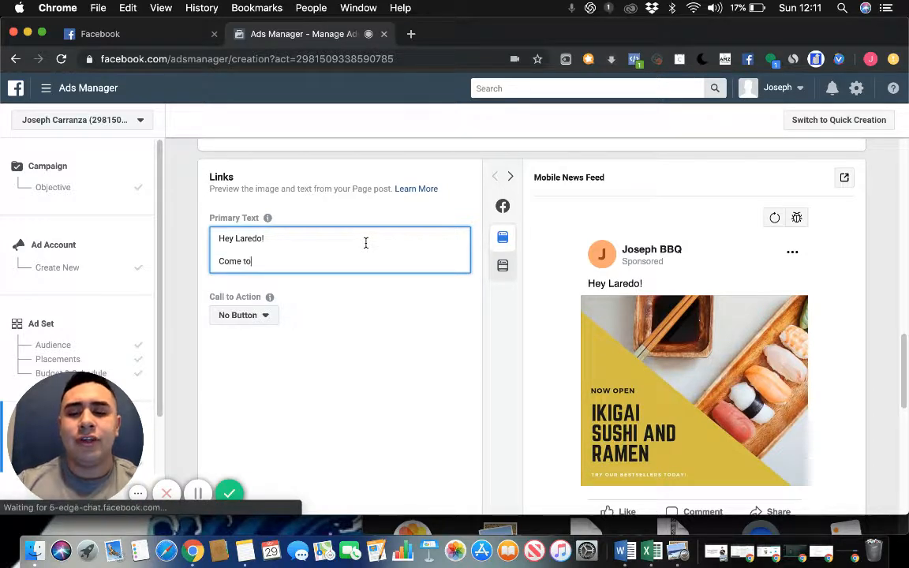
{"action": "type", "text": "day to try our neg"}
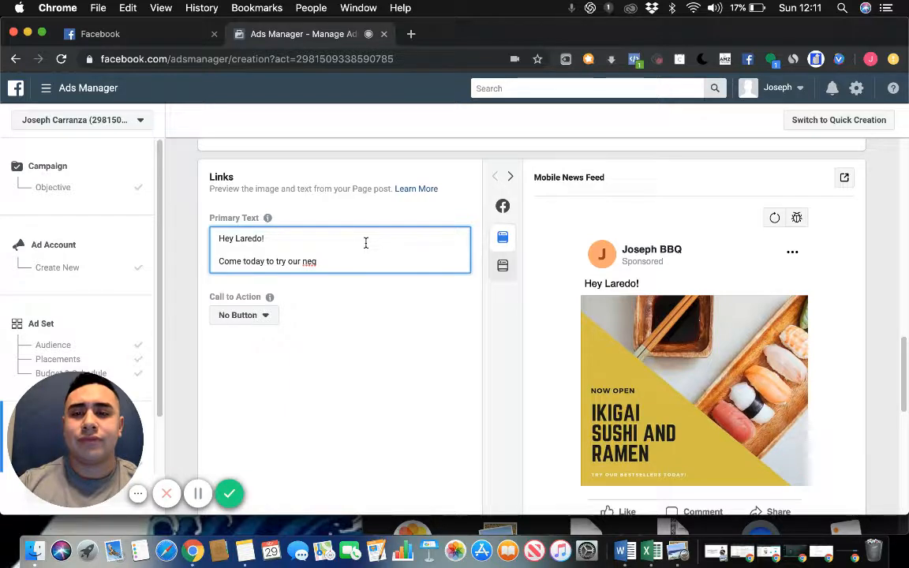
{"action": "key", "text": "BackSpace"}
{"action": "type", "text": "w "}
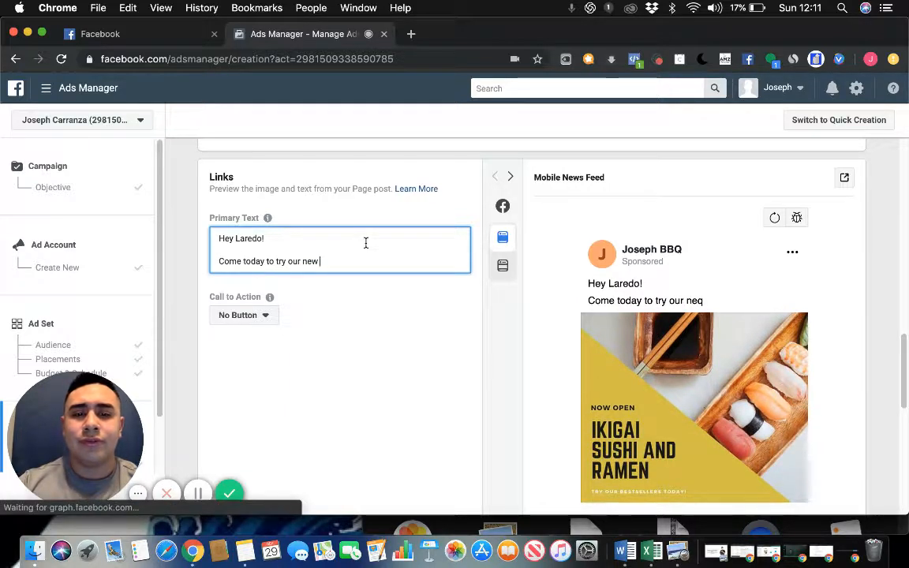
{"action": "type", "text": "Iki"}
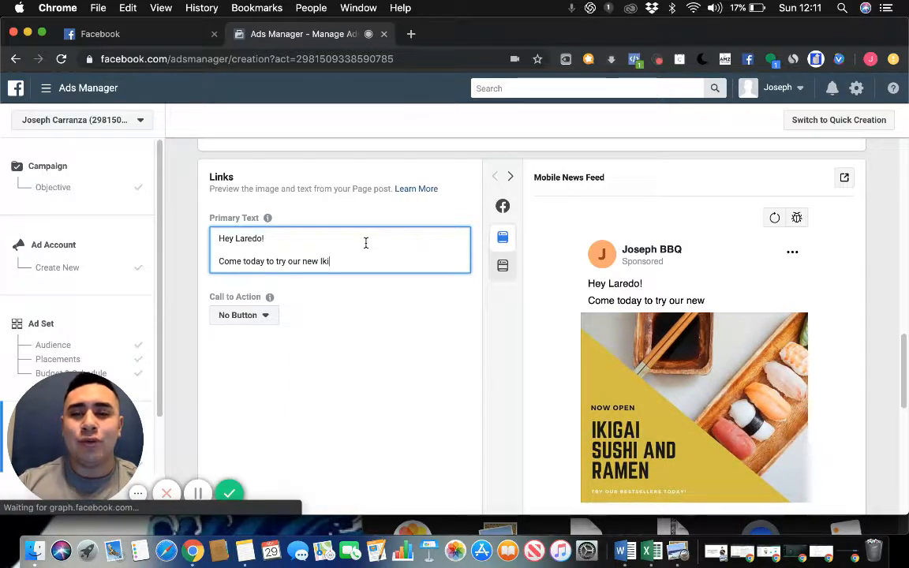
{"action": "type", "text": "gai"}
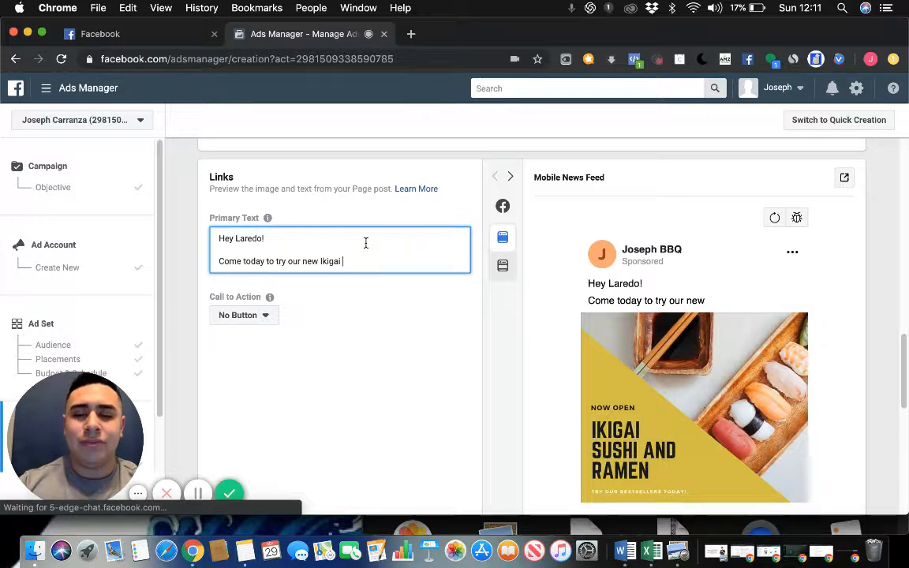
{"action": "type", "text": " Sushi Ramiem"}
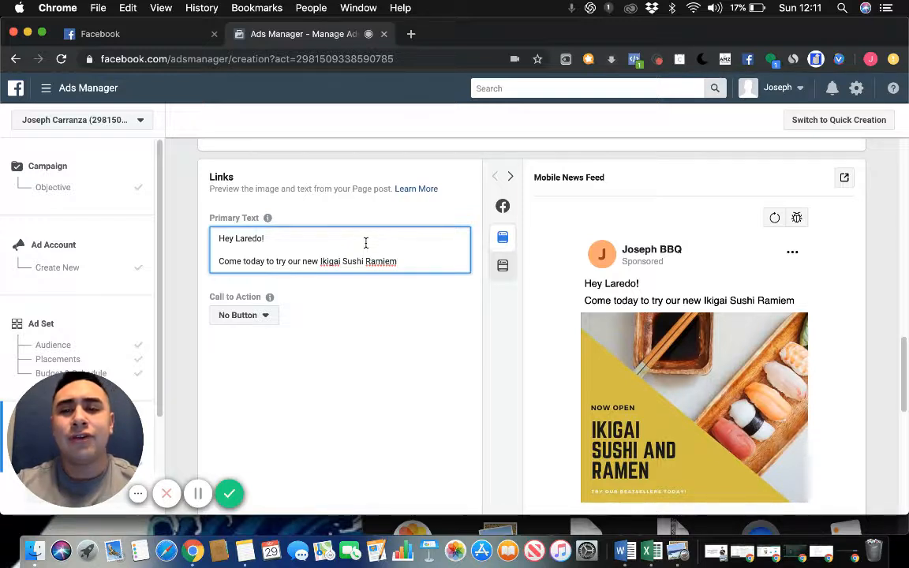
{"action": "key", "text": "BackSpace"}
{"action": "key", "text": "BackSpace"}
{"action": "key", "text": "BackSpace"}
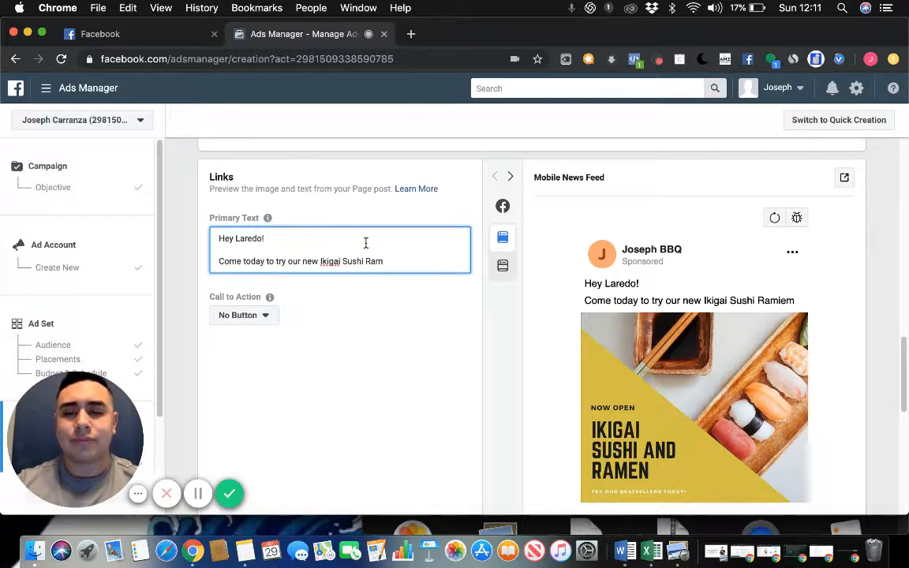
{"action": "type", "text": "en."}
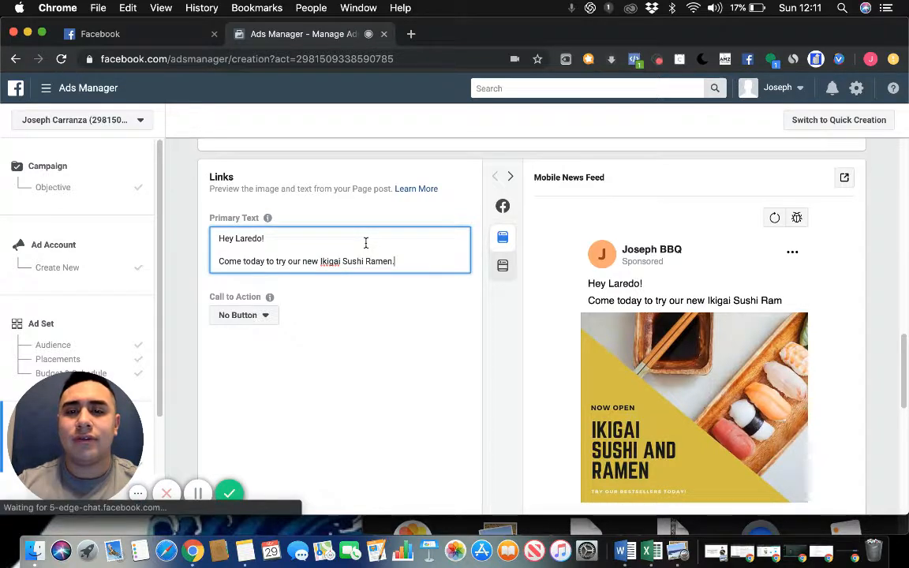
Start a new line in the primary text reading "Show this to your server and get".
{"action": "key", "text": "Return"}
{"action": "type", "text": "Show "}
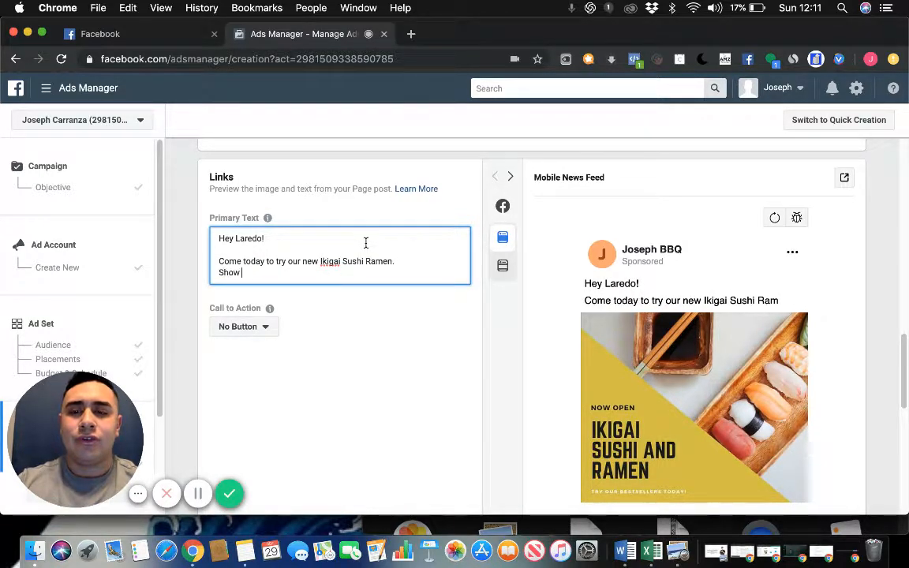
{"action": "type", "text": "this"}
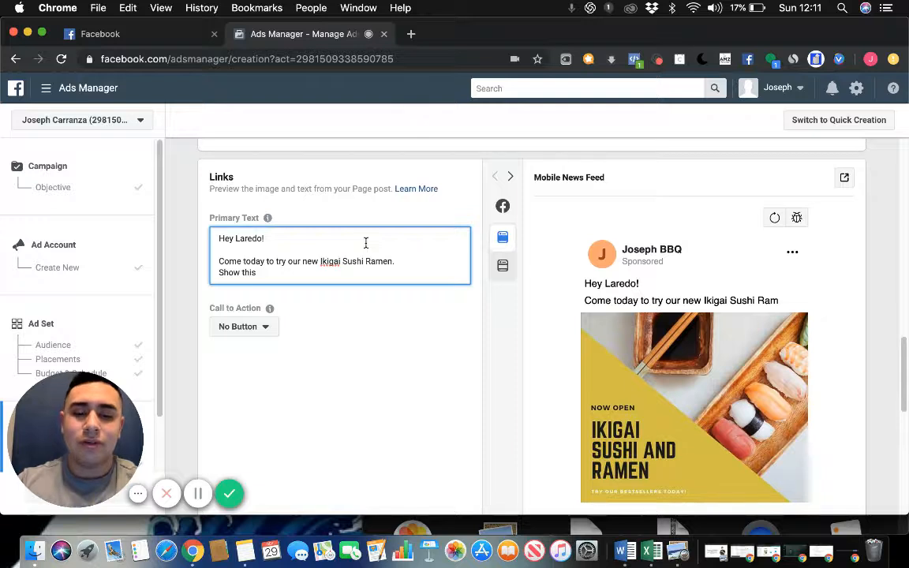
{"action": "type", "text": " to you"}
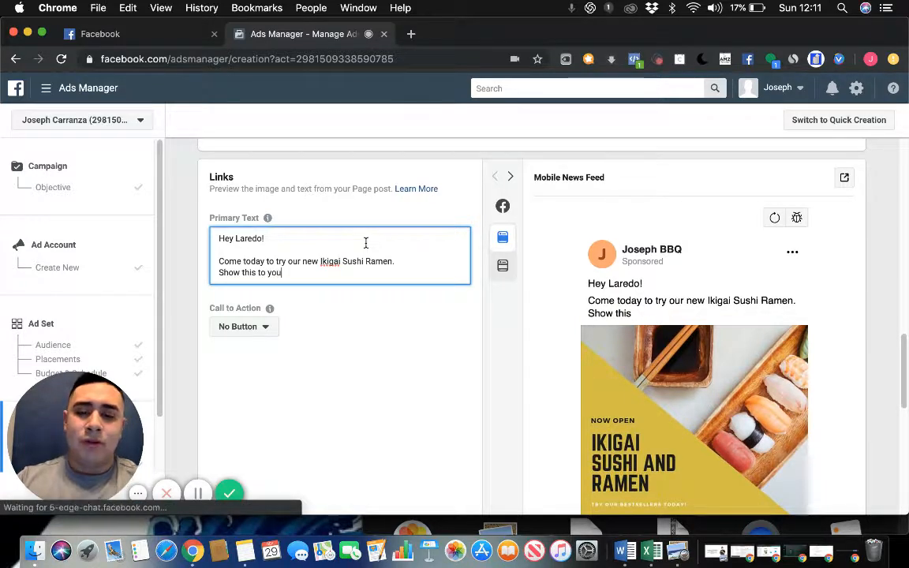
{"action": "type", "text": "r serv"}
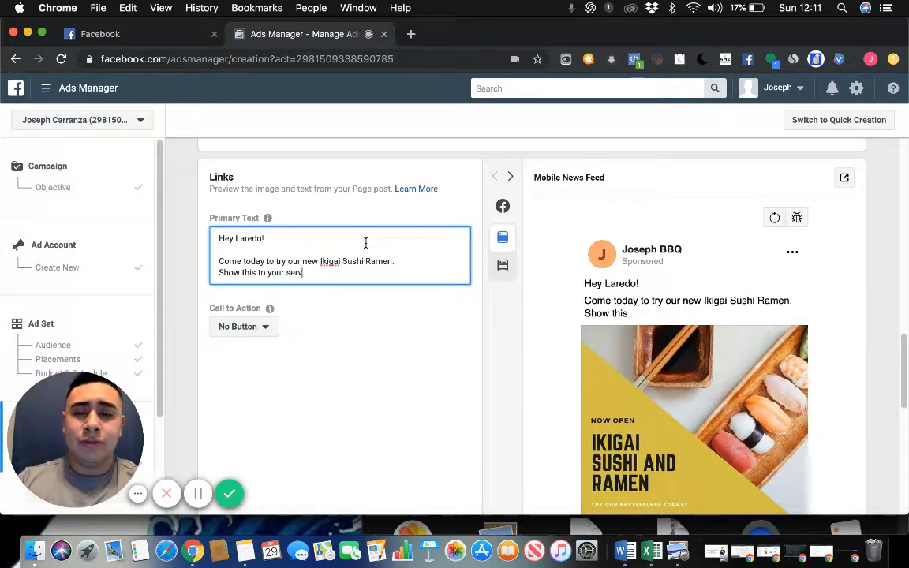
{"action": "type", "text": "er and get "}
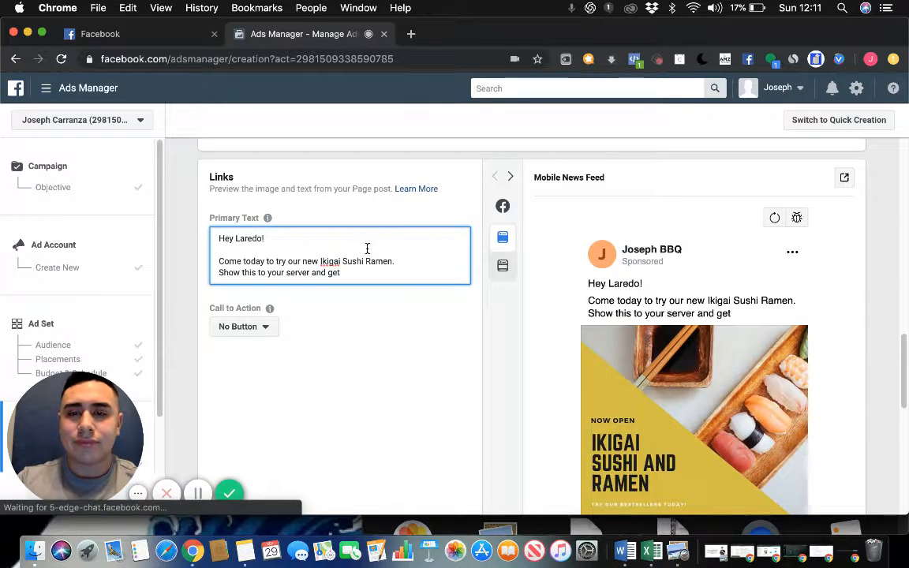
Complete the offer sentence in the primary text with "10% off for all October.".
{"action": "type", "text": "%10"}
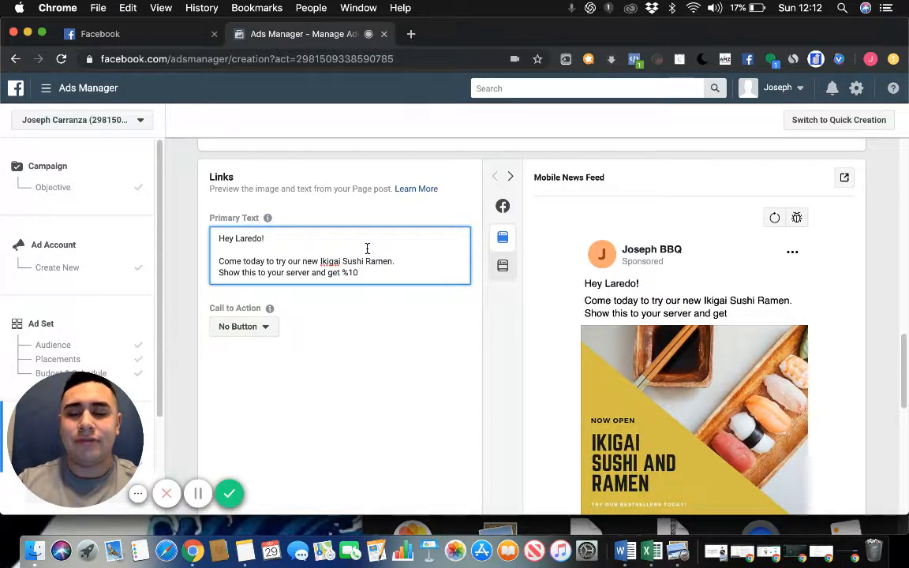
{"action": "key", "text": "BackSpace"}
{"action": "key", "text": "BackSpace"}
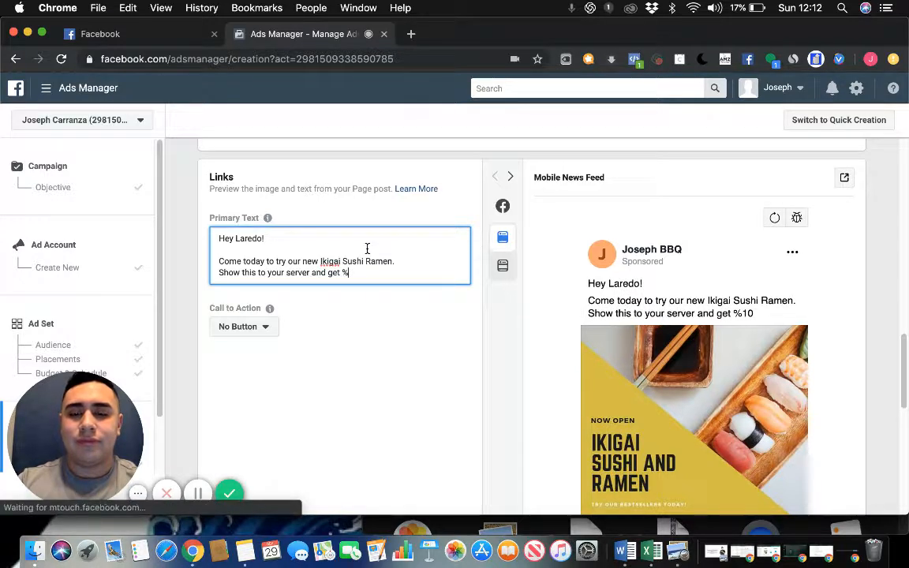
{"action": "key", "text": "BackSpace"}
{"action": "type", "text": "10%"}
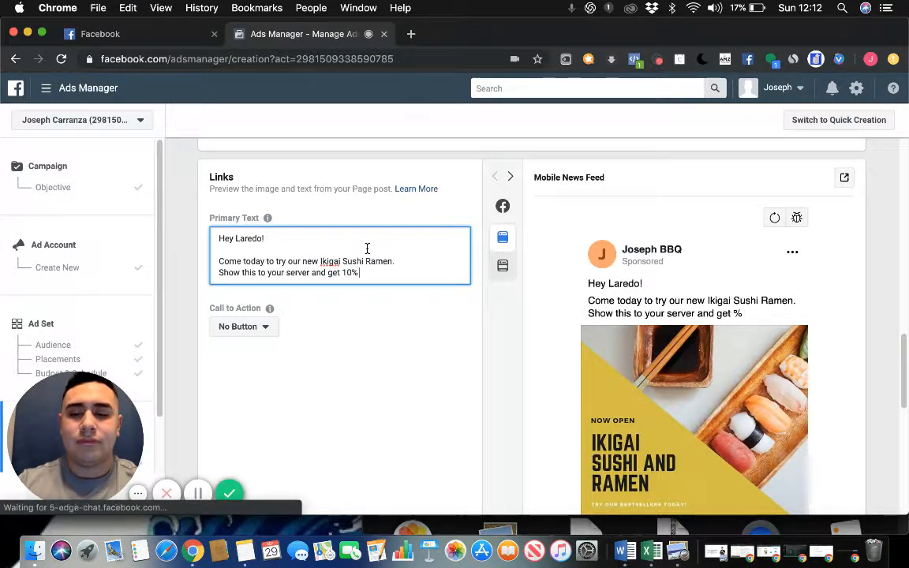
{"action": "type", "text": " off"}
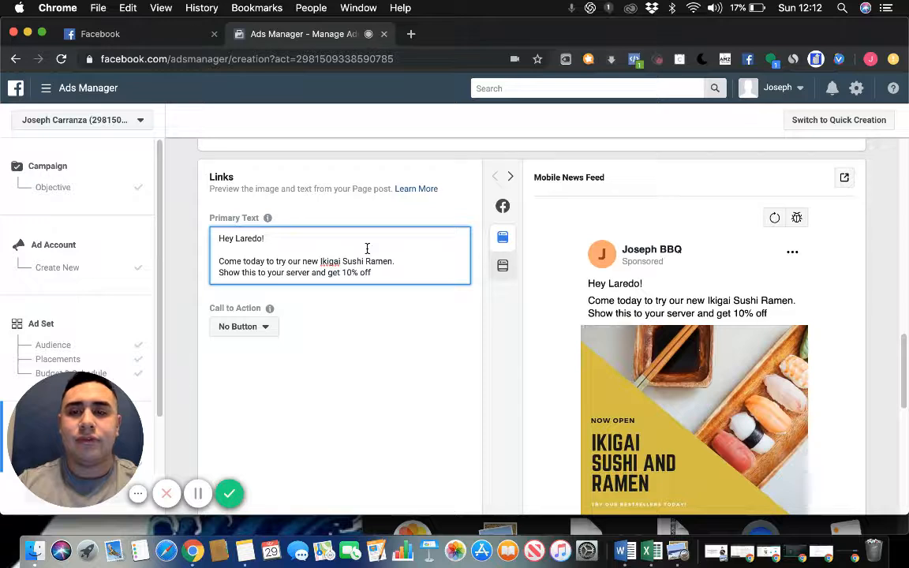
{"action": "type", "text": " for all O"}
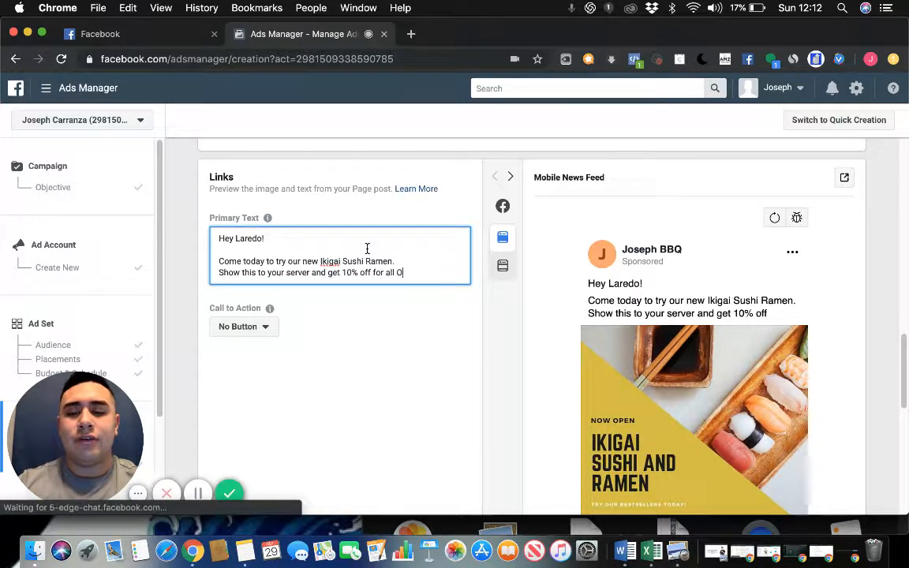
{"action": "type", "text": "ctober"}
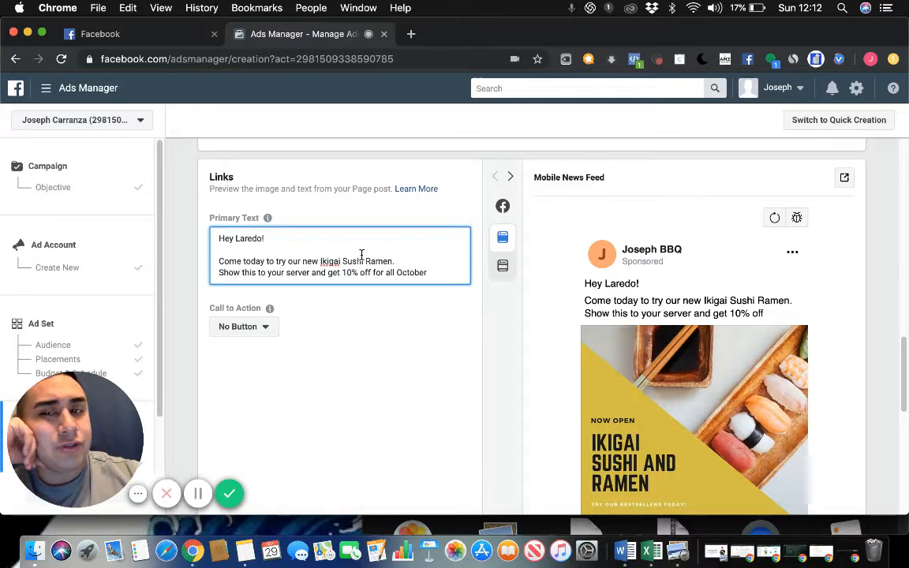
{"action": "type", "text": "."}
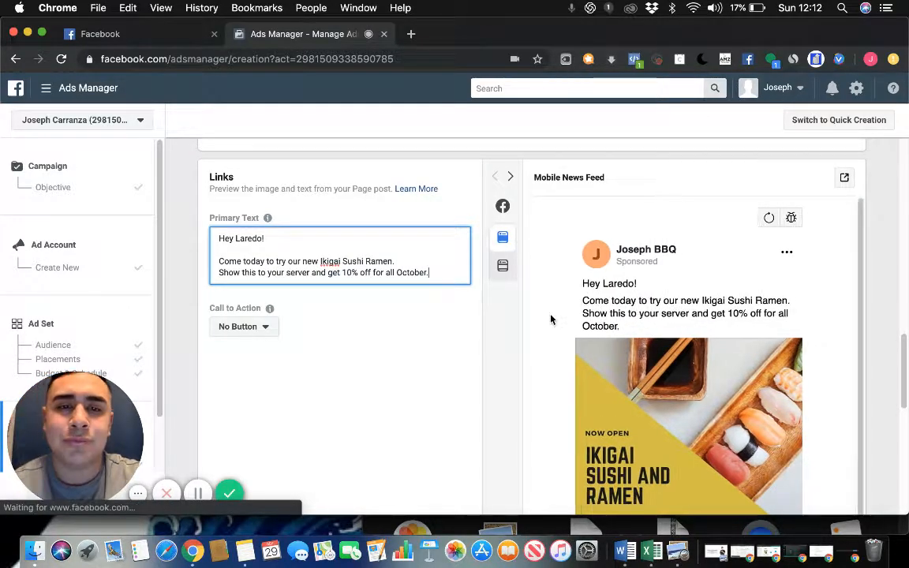
Compare how the ad looks in the Mobile News Feed and Desktop News Feed previews, ending on the mobile one.
{"action": "scroll", "coordinate": [720, 318], "scroll_direction": "down", "scroll_amount": 5}
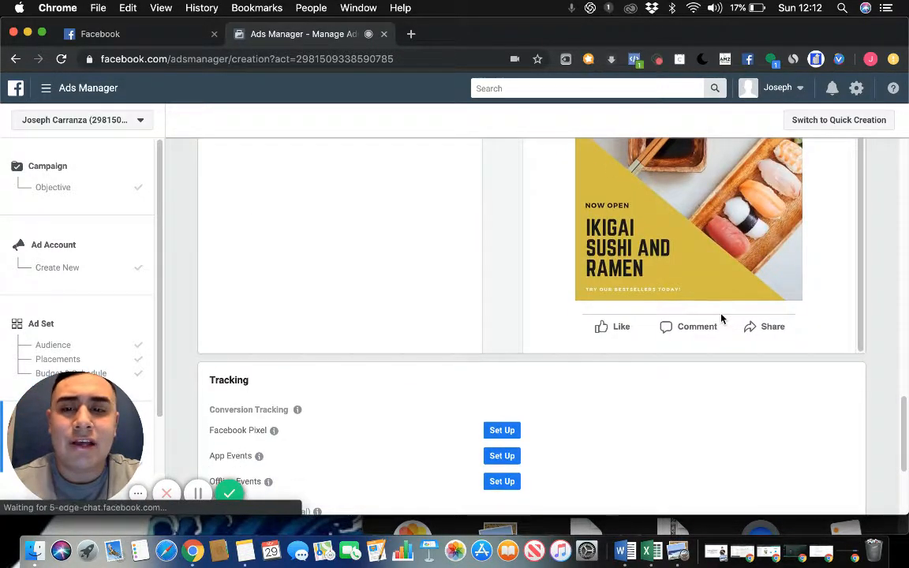
{"action": "scroll", "coordinate": [721, 318], "scroll_direction": "up", "scroll_amount": 4}
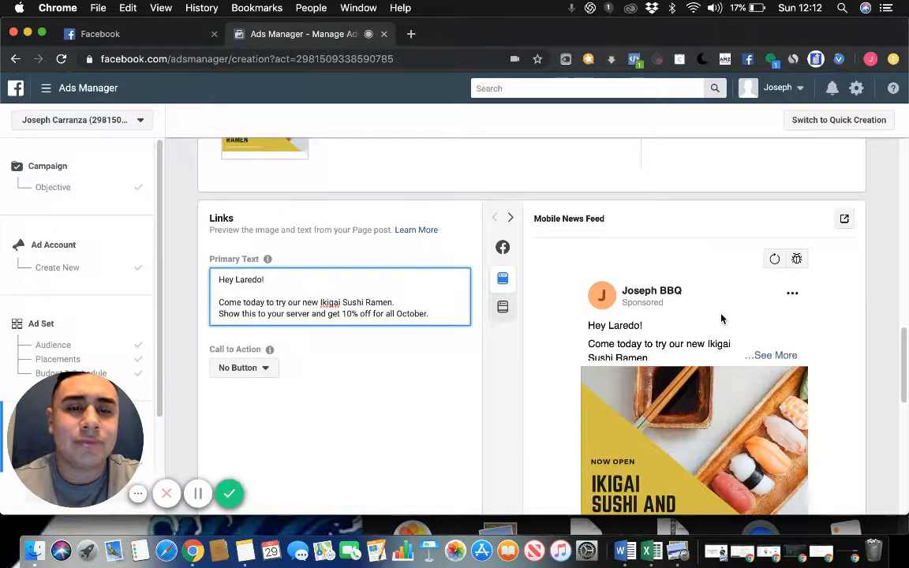
{"action": "mouse_move", "coordinate": [509, 308]}
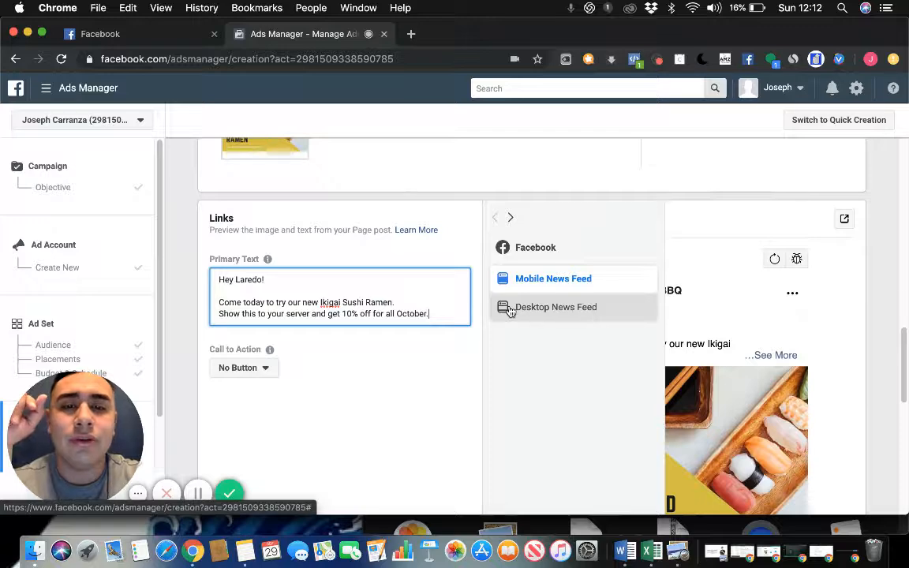
{"action": "left_click", "coordinate": [509, 309]}
{"action": "scroll", "coordinate": [537, 320], "scroll_direction": "down", "scroll_amount": 5}
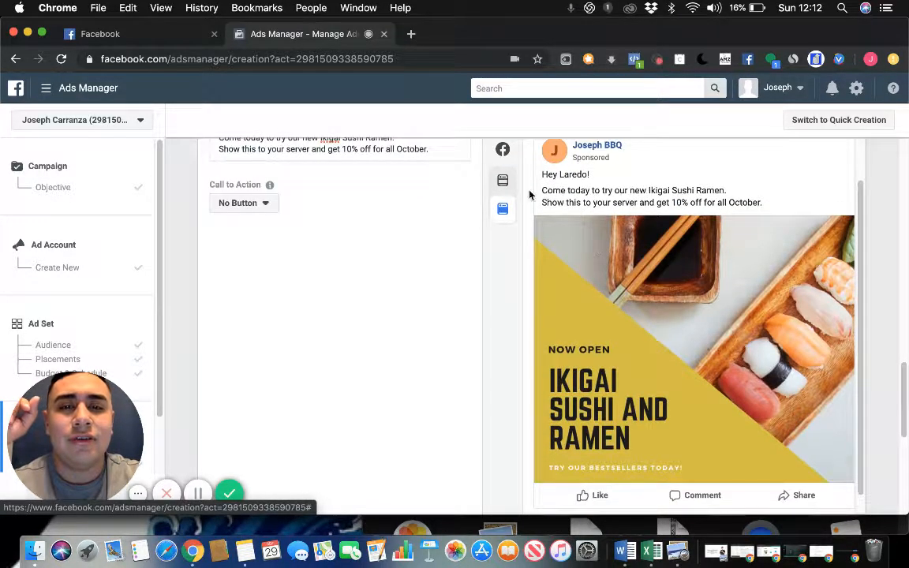
{"action": "left_click", "coordinate": [506, 184]}
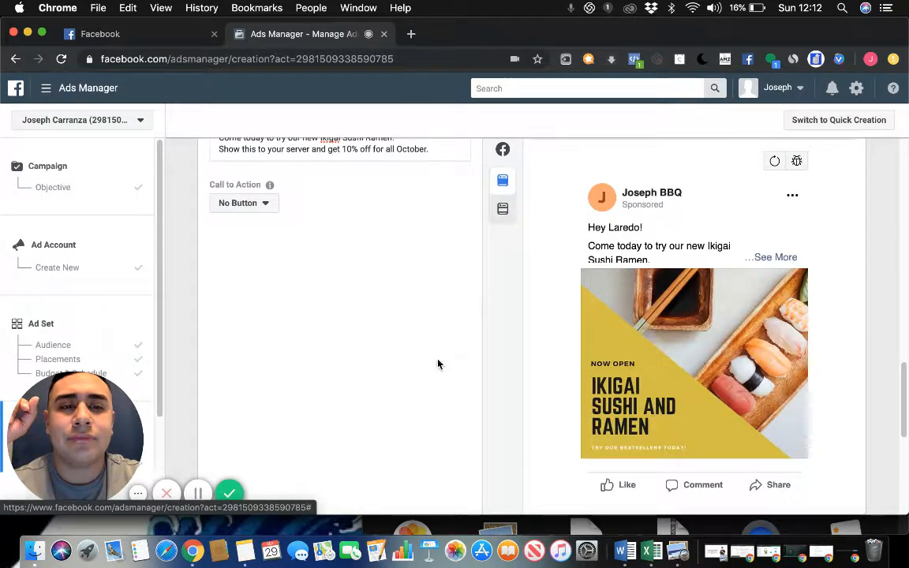
Dismiss the Boost Performance With Video Templates suggestion in the Media section.
{"action": "scroll", "coordinate": [357, 362], "scroll_direction": "up", "scroll_amount": 3}
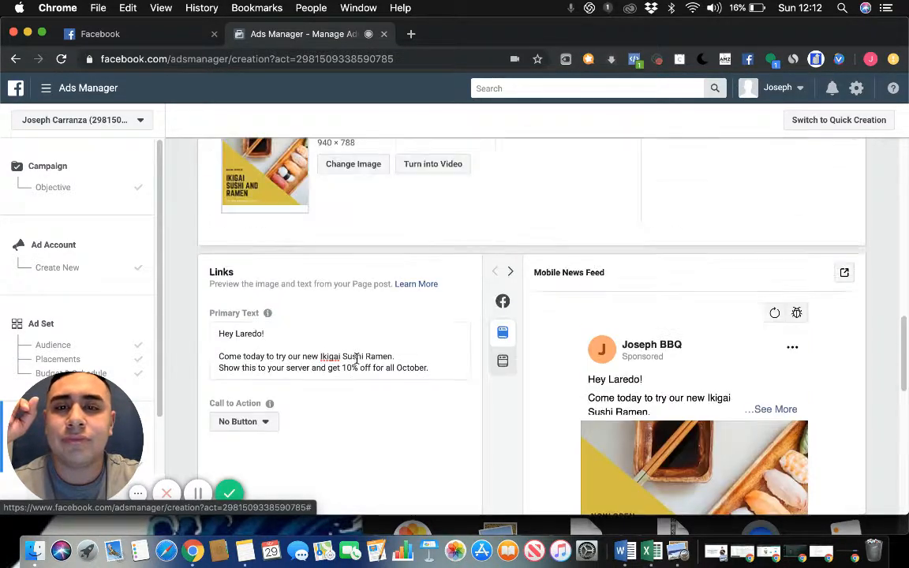
{"action": "scroll", "coordinate": [357, 359], "scroll_direction": "up", "scroll_amount": 3}
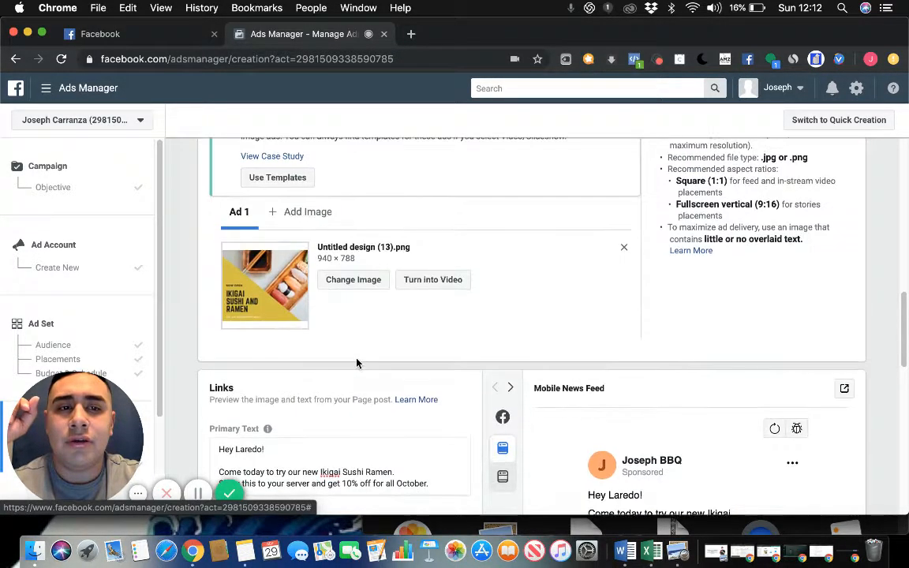
{"action": "scroll", "coordinate": [357, 363], "scroll_direction": "up", "scroll_amount": 3}
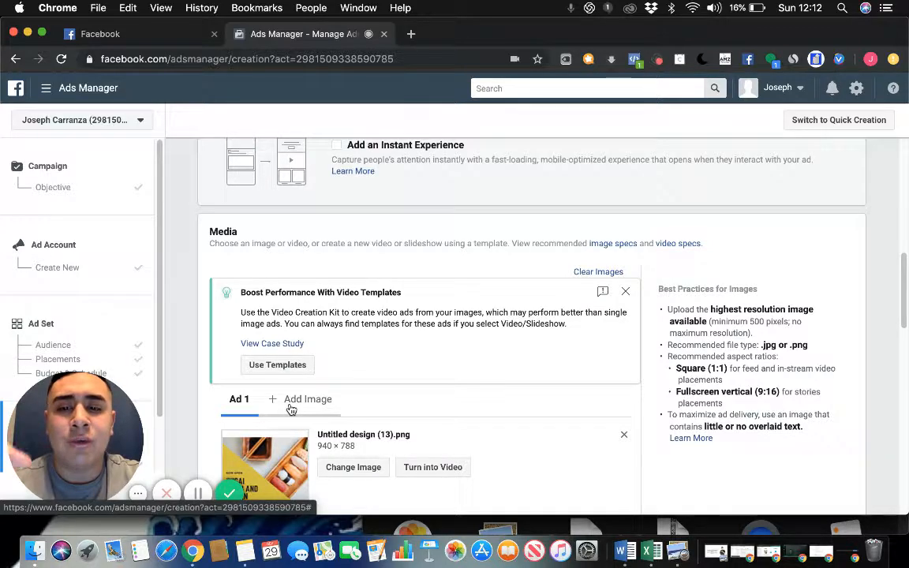
{"action": "left_click", "coordinate": [625, 292]}
Set the ad's call to action to Learn More.
{"action": "scroll", "coordinate": [472, 340], "scroll_direction": "up", "scroll_amount": 5}
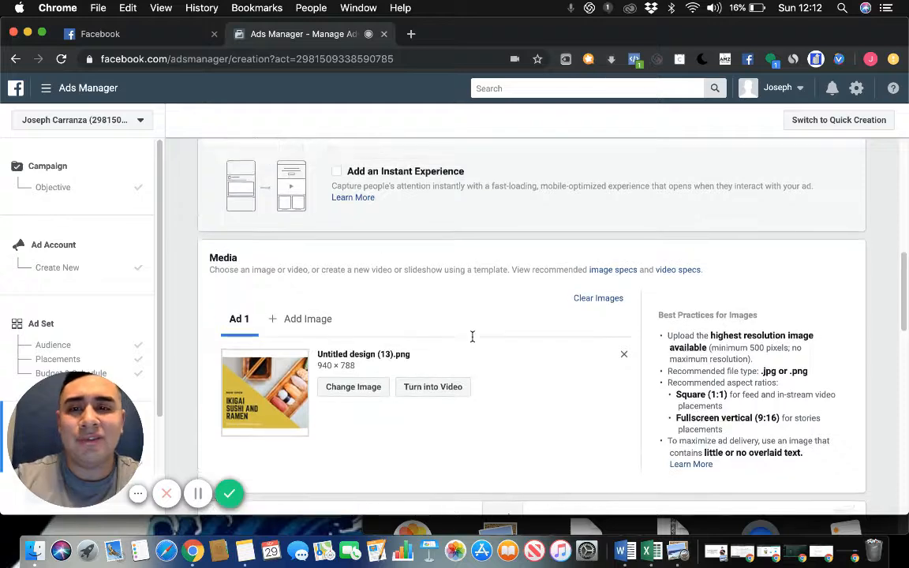
{"action": "scroll", "coordinate": [472, 340], "scroll_direction": "down", "scroll_amount": 7}
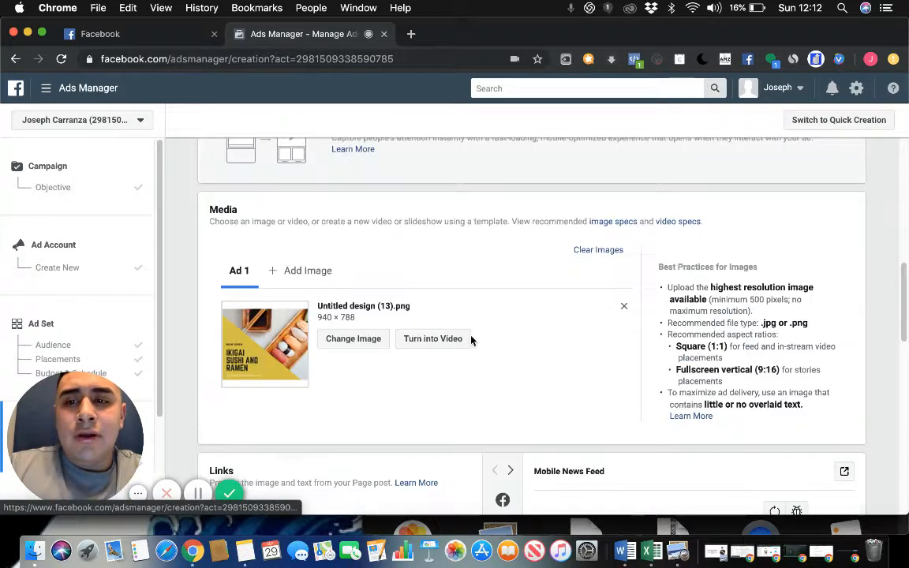
{"action": "scroll", "coordinate": [471, 340], "scroll_direction": "down", "scroll_amount": 1}
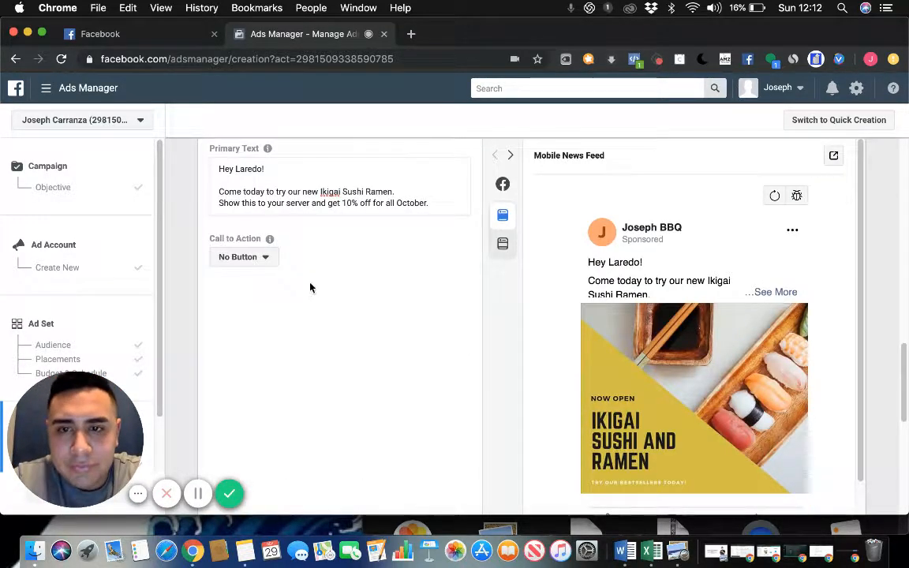
{"action": "left_click", "coordinate": [264, 261]}
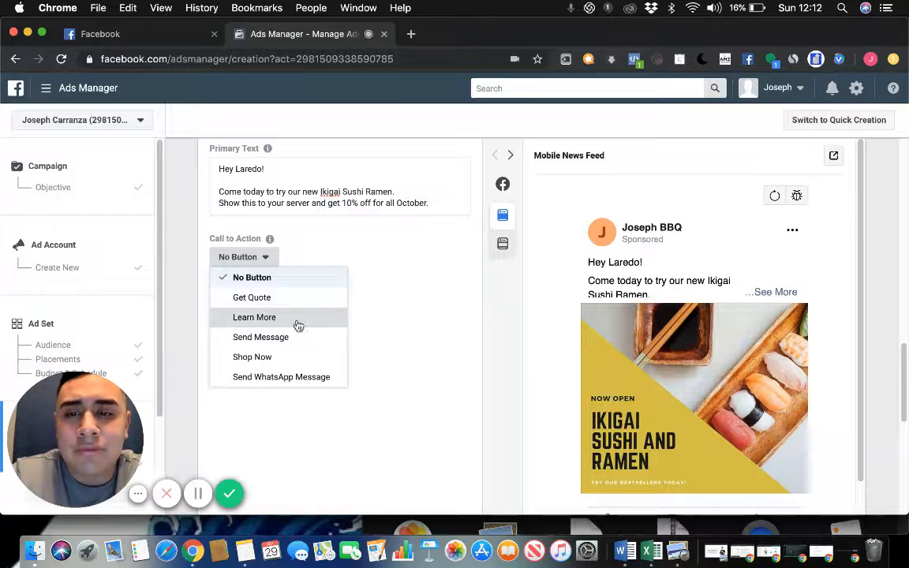
{"action": "left_click", "coordinate": [332, 325]}
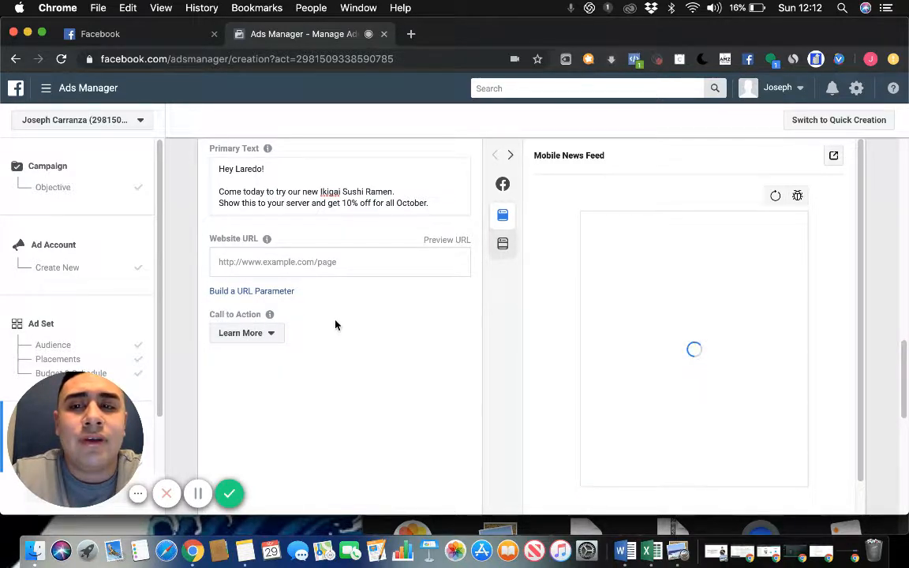
Examine the Website URL field and the Tracking options, including Facebook Pixel, through to the end of the ad form.
{"action": "left_click", "coordinate": [326, 263]}
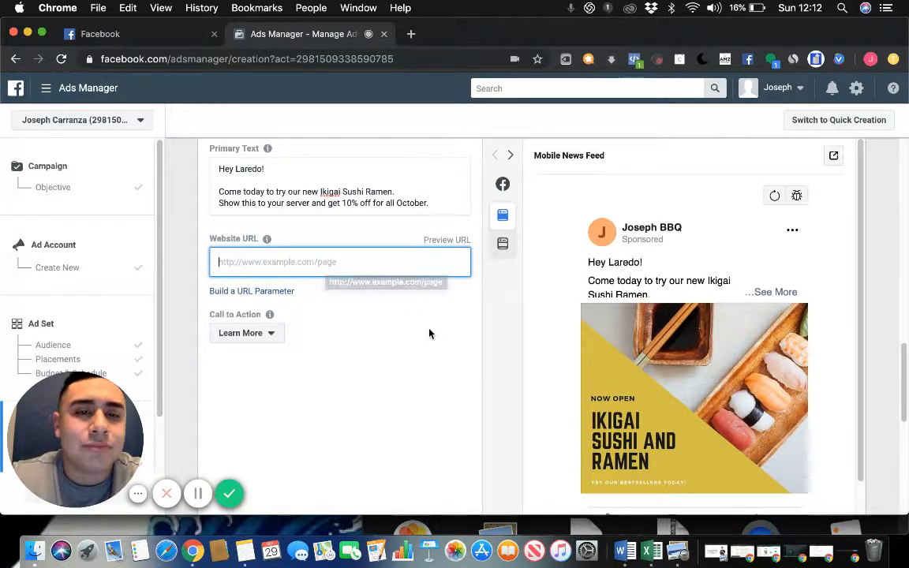
{"action": "scroll", "coordinate": [429, 334], "scroll_direction": "down", "scroll_amount": 2}
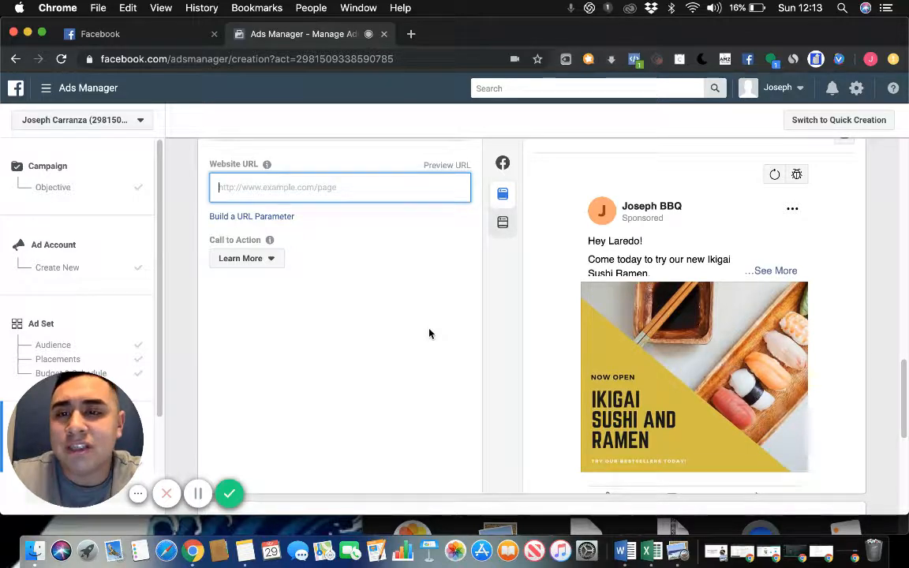
{"action": "scroll", "coordinate": [429, 334], "scroll_direction": "down", "scroll_amount": 6}
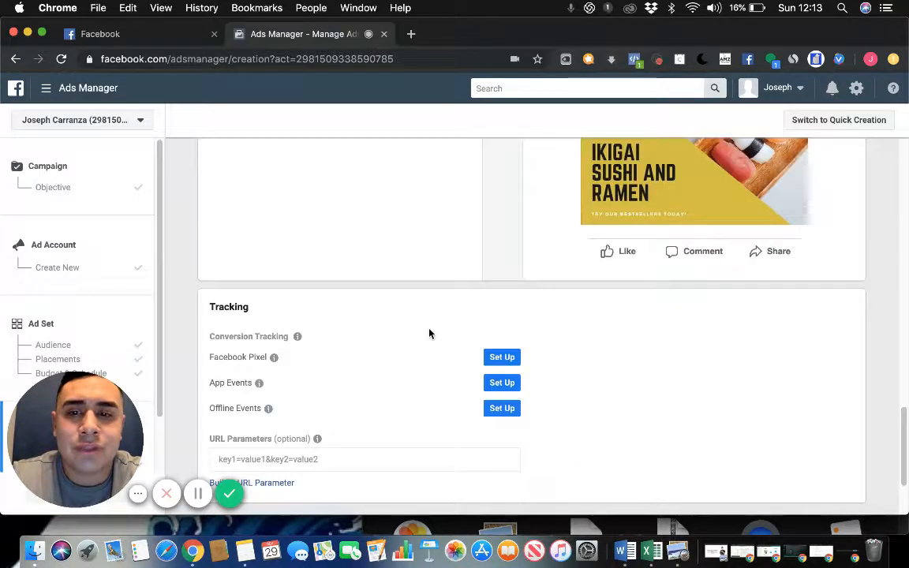
{"action": "scroll", "coordinate": [430, 334], "scroll_direction": "down", "scroll_amount": 2}
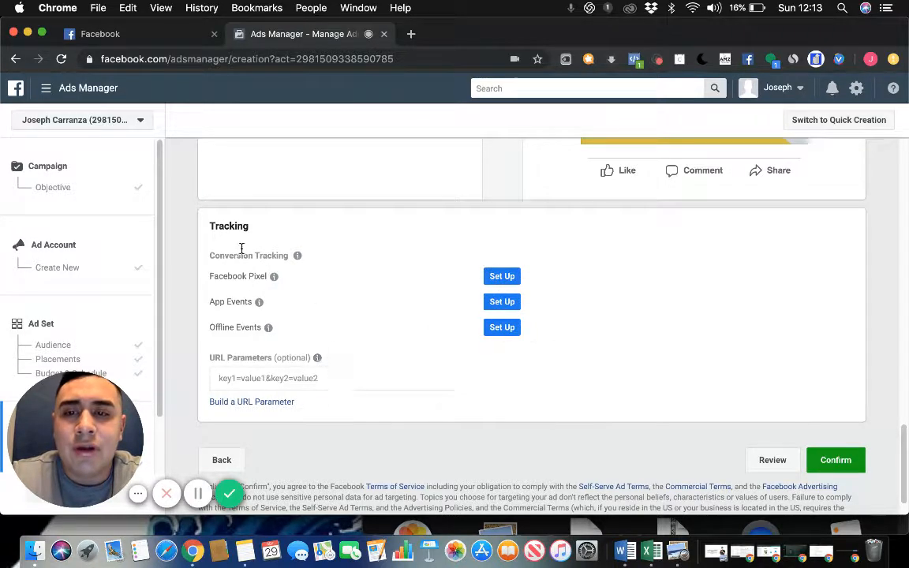
{"action": "mouse_move", "coordinate": [241, 261]}
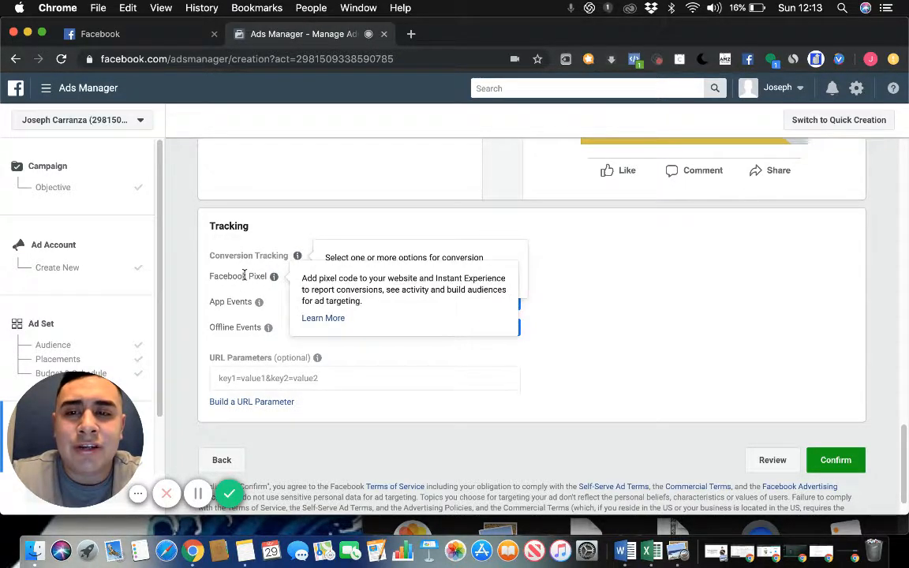
{"action": "triple_click", "coordinate": [232, 275]}
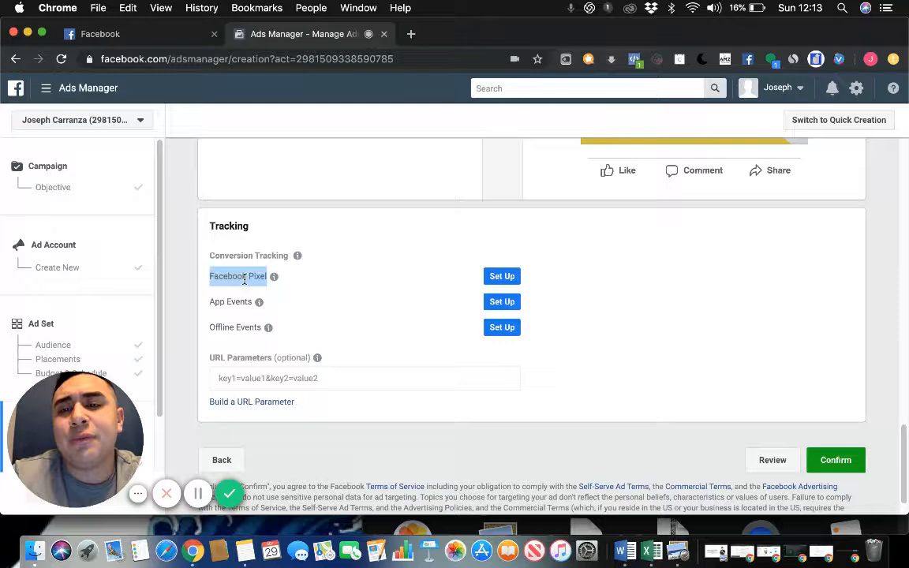
{"action": "left_click", "coordinate": [337, 304]}
{"action": "scroll", "coordinate": [337, 305], "scroll_direction": "up", "scroll_amount": 2}
{"action": "scroll", "coordinate": [345, 313], "scroll_direction": "up", "scroll_amount": 5}
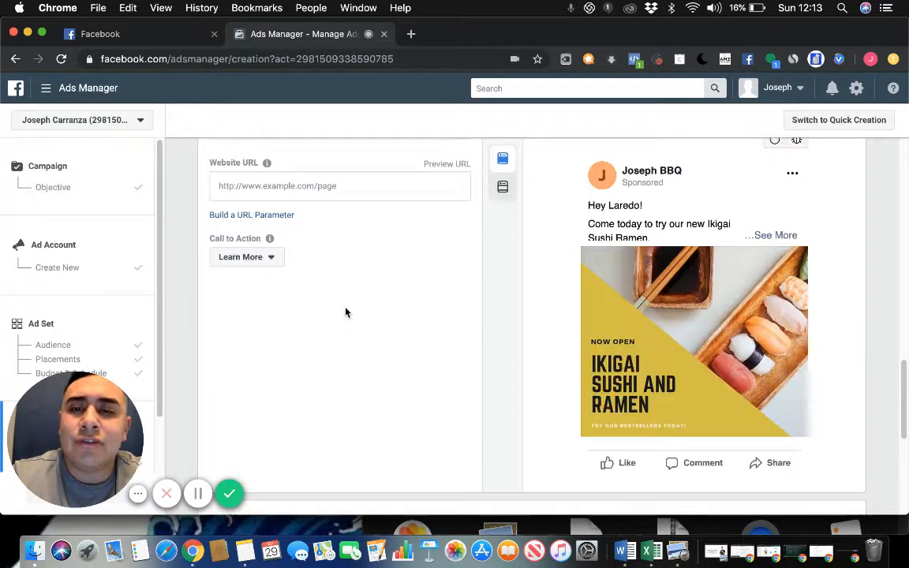
{"action": "left_click", "coordinate": [308, 187]}
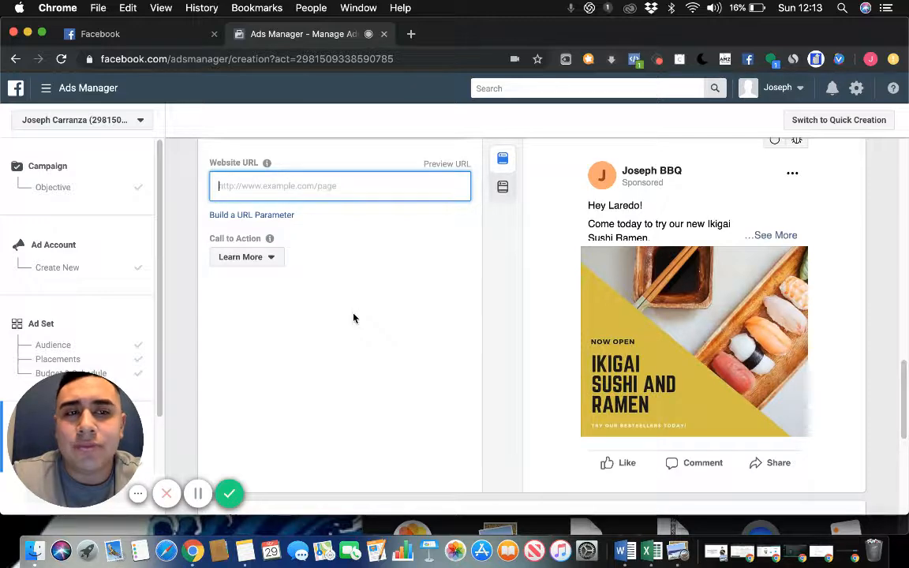
{"action": "scroll", "coordinate": [353, 317], "scroll_direction": "down", "scroll_amount": 4}
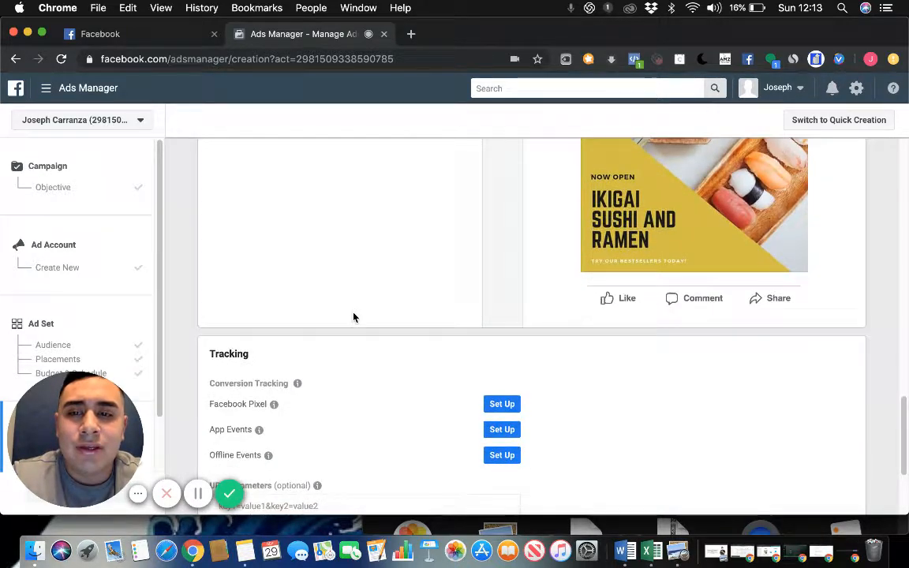
{"action": "triple_click", "coordinate": [252, 402]}
{"action": "left_click", "coordinate": [345, 384]}
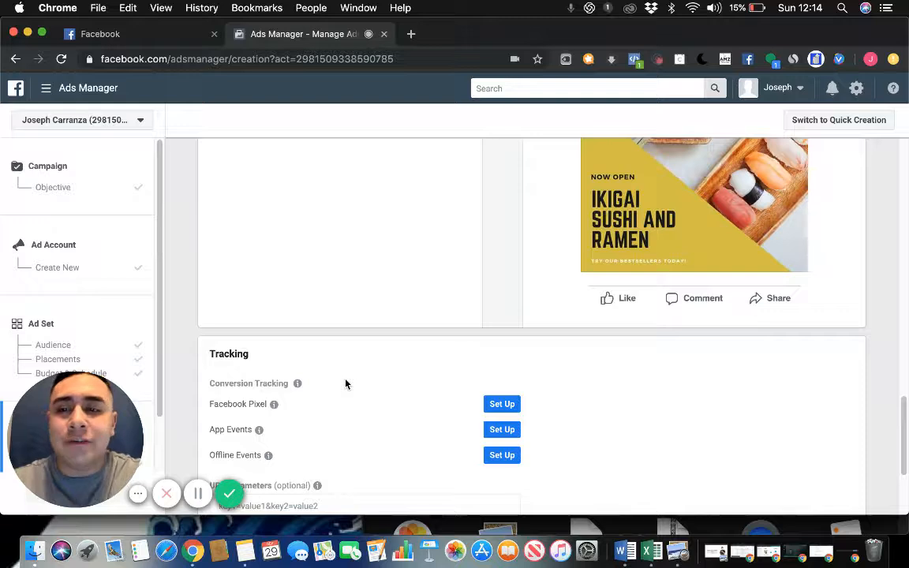
{"action": "scroll", "coordinate": [344, 384], "scroll_direction": "down", "scroll_amount": 3}
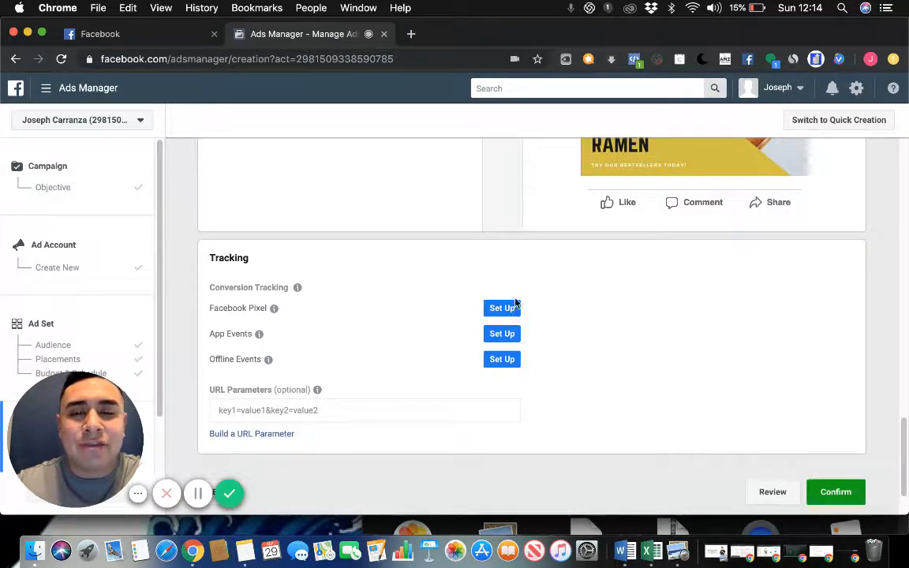
{"action": "scroll", "coordinate": [399, 360], "scroll_direction": "down", "scroll_amount": 2}
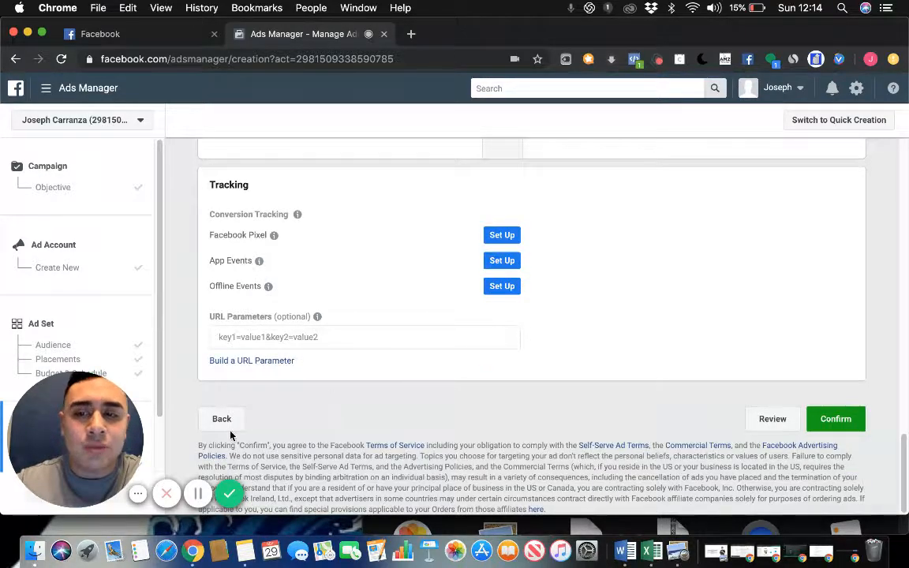
{"action": "left_click_drag", "start_coordinate": [115, 434], "coordinate": [804, 240]}
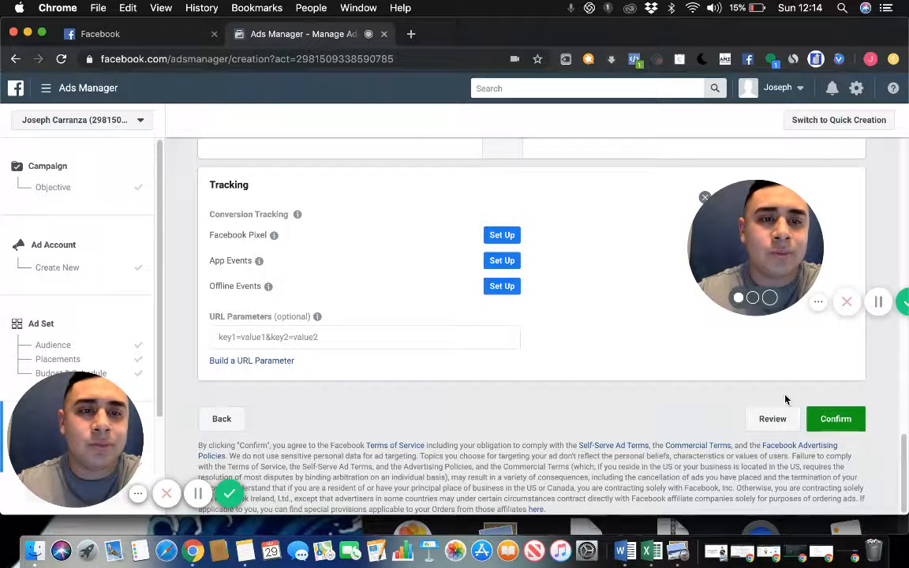